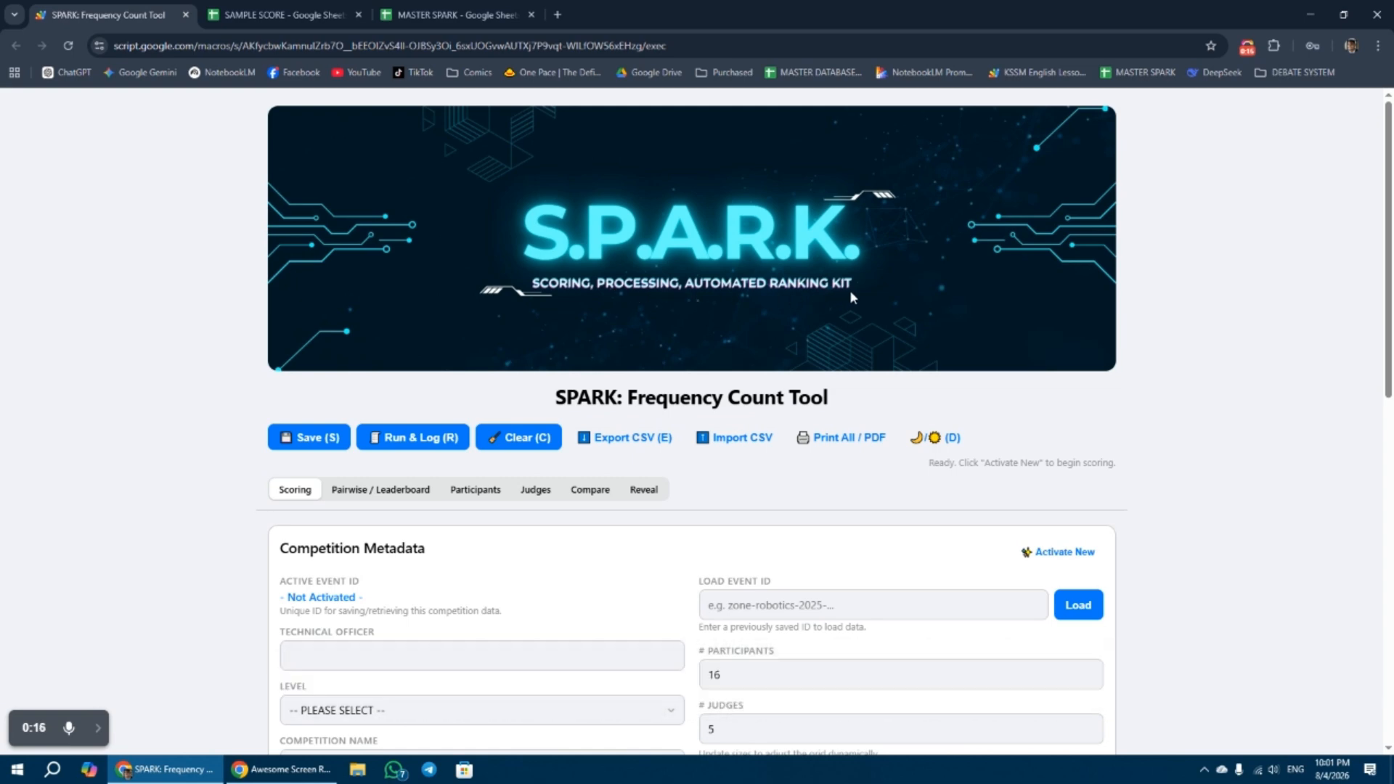
{"action": "left_click_drag", "start_coordinate": [628, 404], "coordinate": [786, 405]}
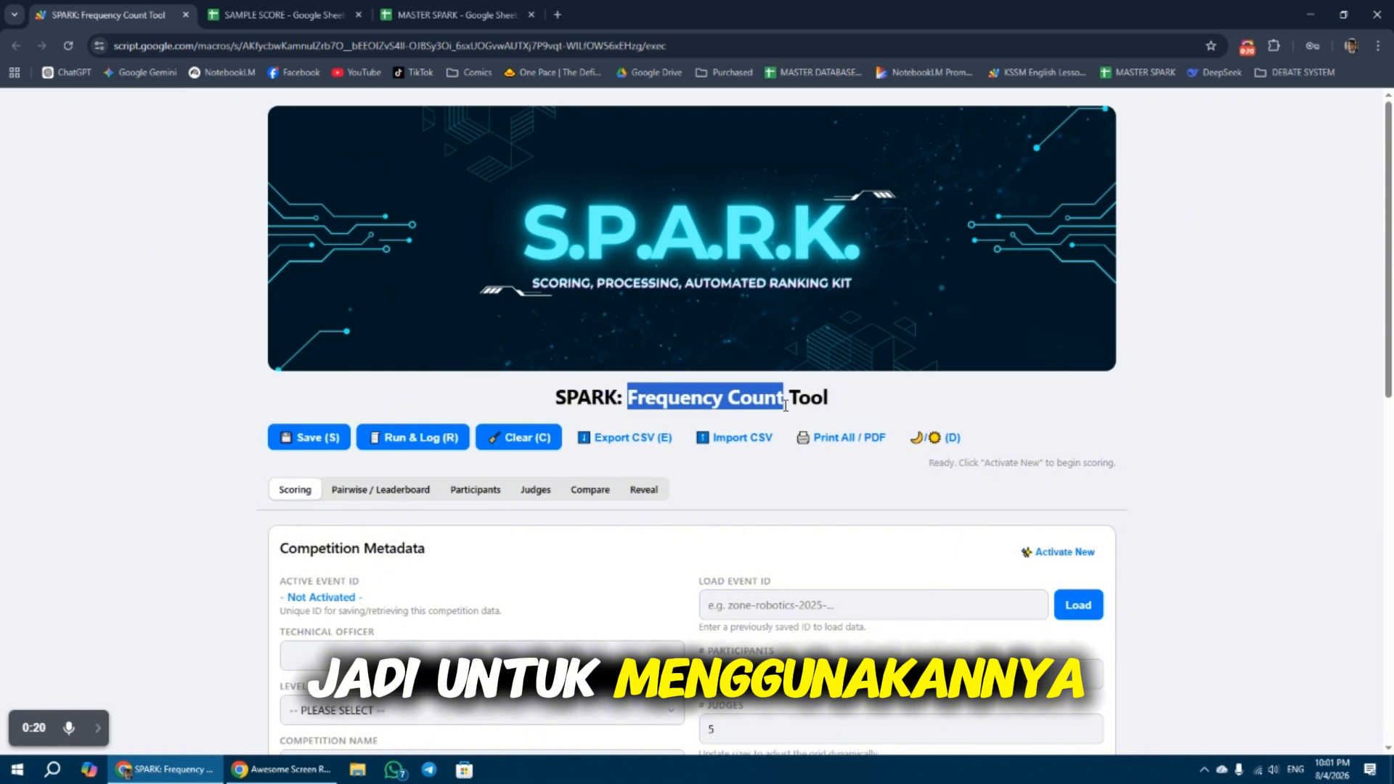
{"action": "left_click", "coordinate": [1158, 405]}
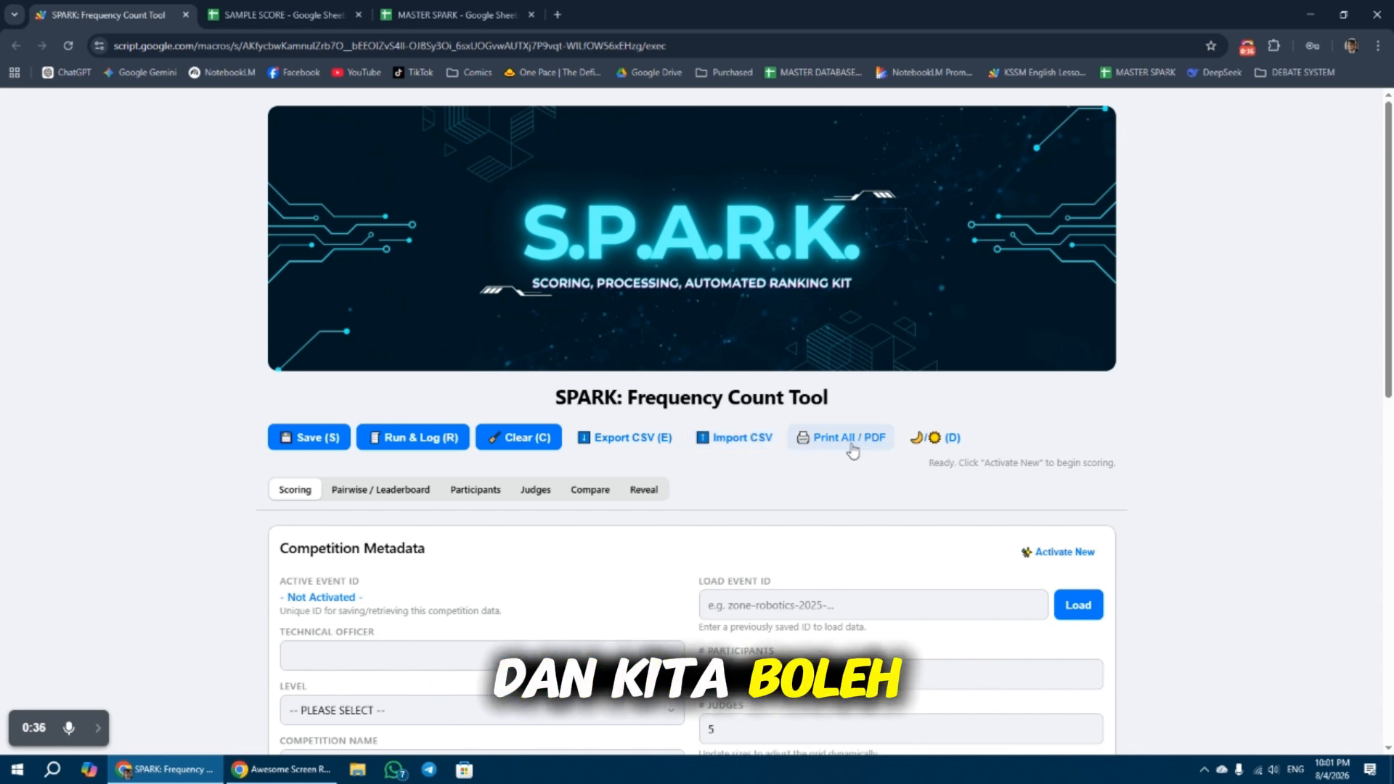
Step: Try the dark theme on the scoring page and return to the light theme
{"action": "left_click", "coordinate": [935, 439]}
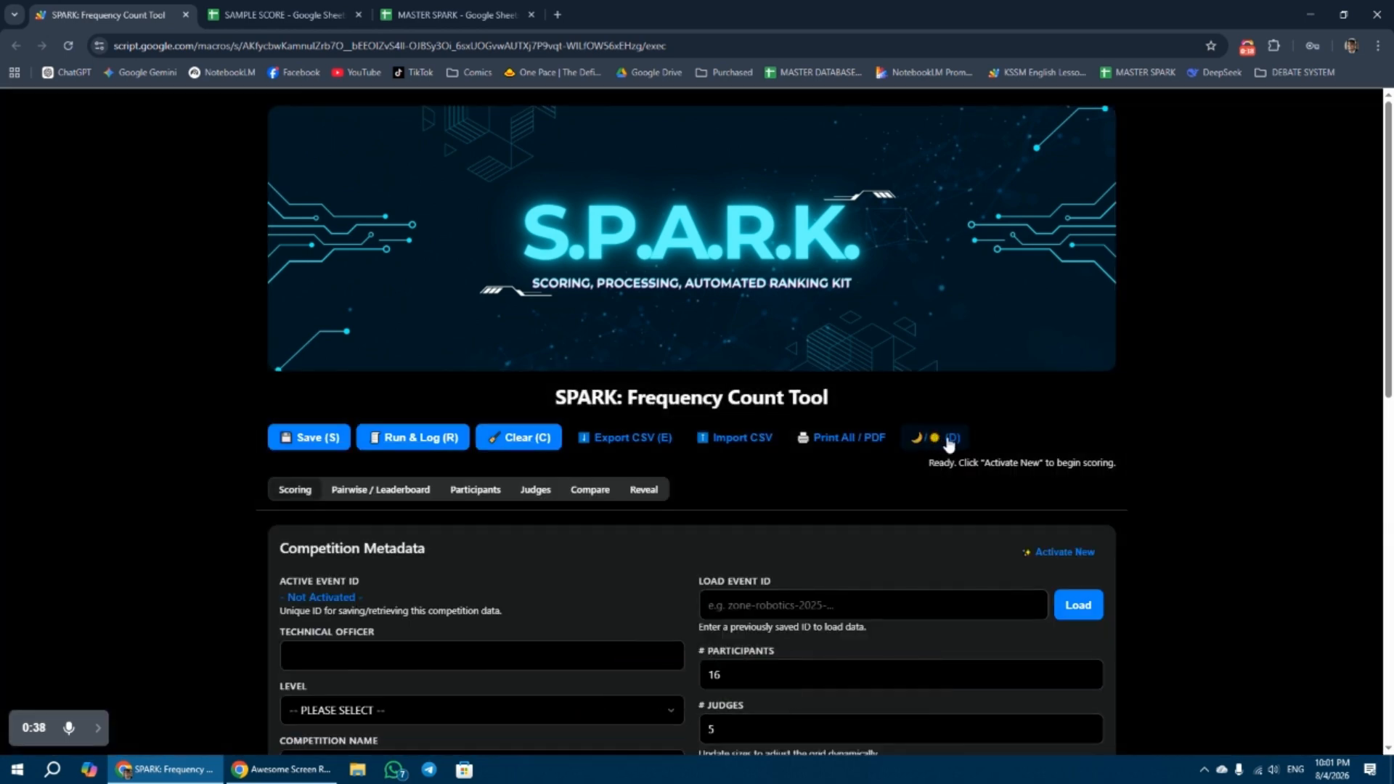
{"action": "left_click", "coordinate": [949, 443]}
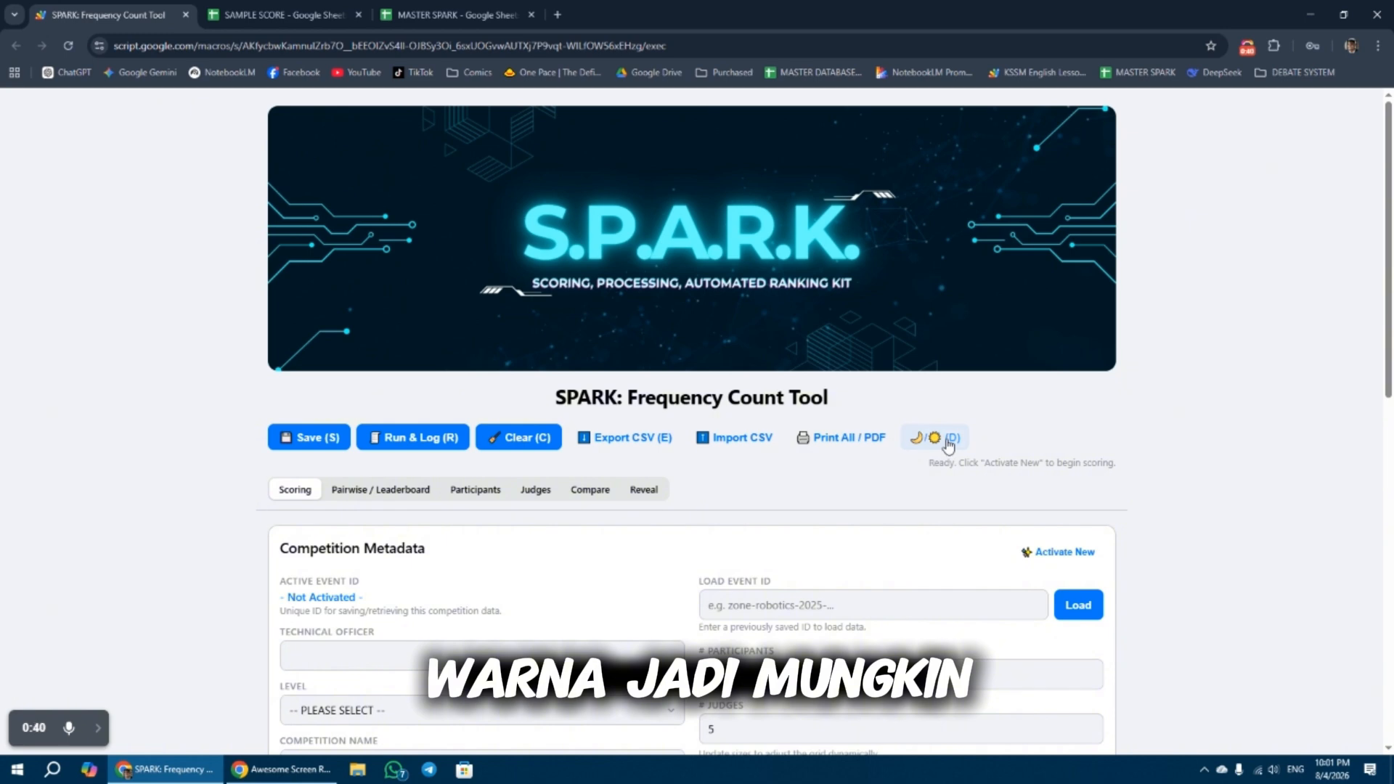
{"action": "left_click", "coordinate": [949, 441]}
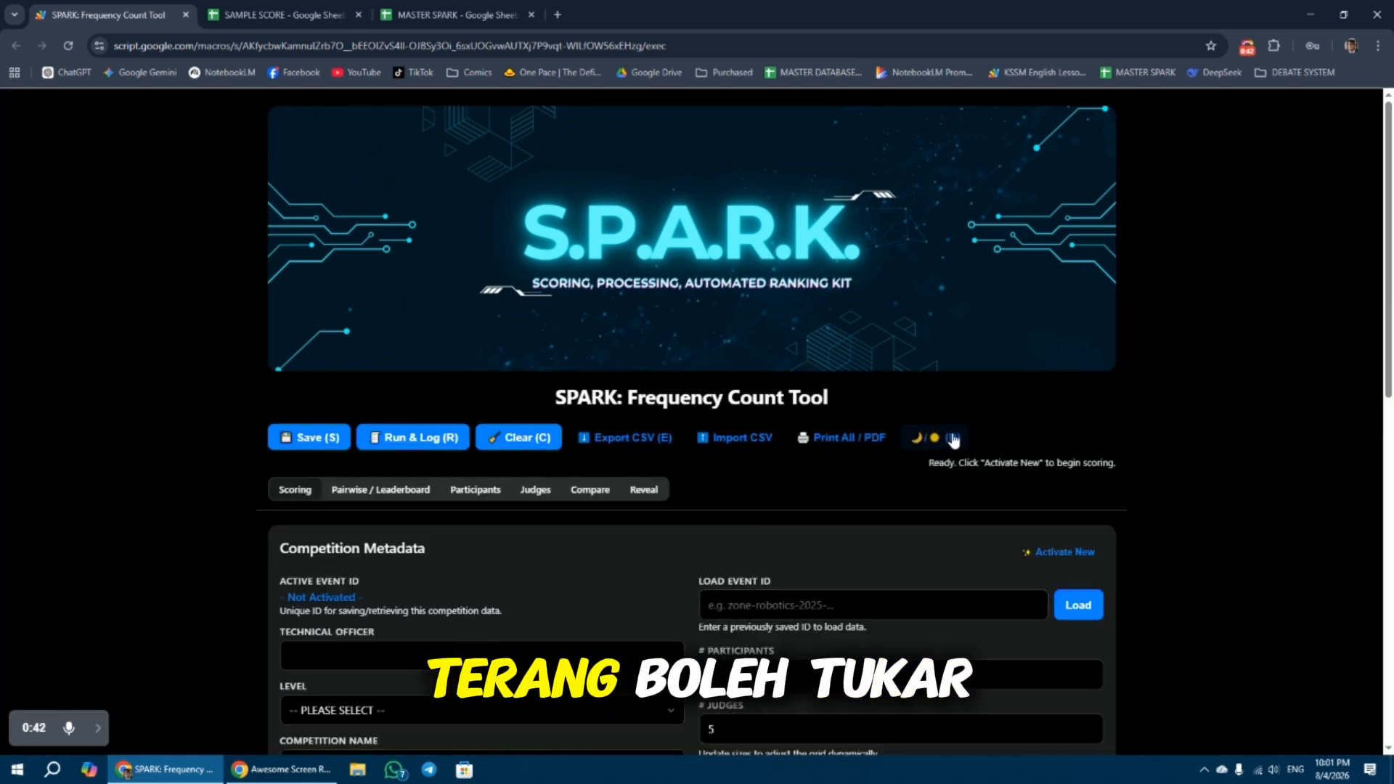
{"action": "left_click", "coordinate": [947, 443]}
Step: Enter the technical officer's name in the competition metadata
{"action": "scroll", "coordinate": [719, 440], "scroll_direction": "down", "scroll_amount": 1}
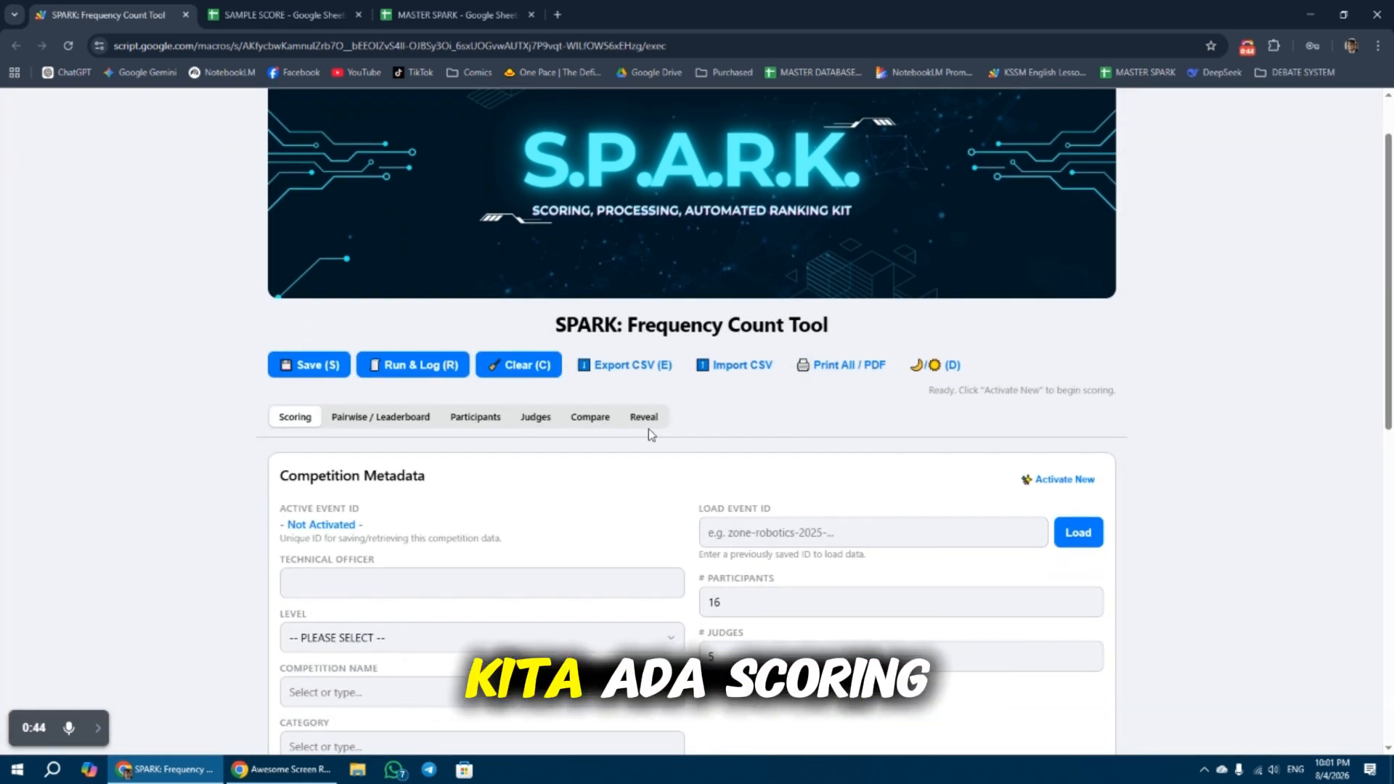
{"action": "scroll", "coordinate": [305, 427], "scroll_direction": "down", "scroll_amount": 1}
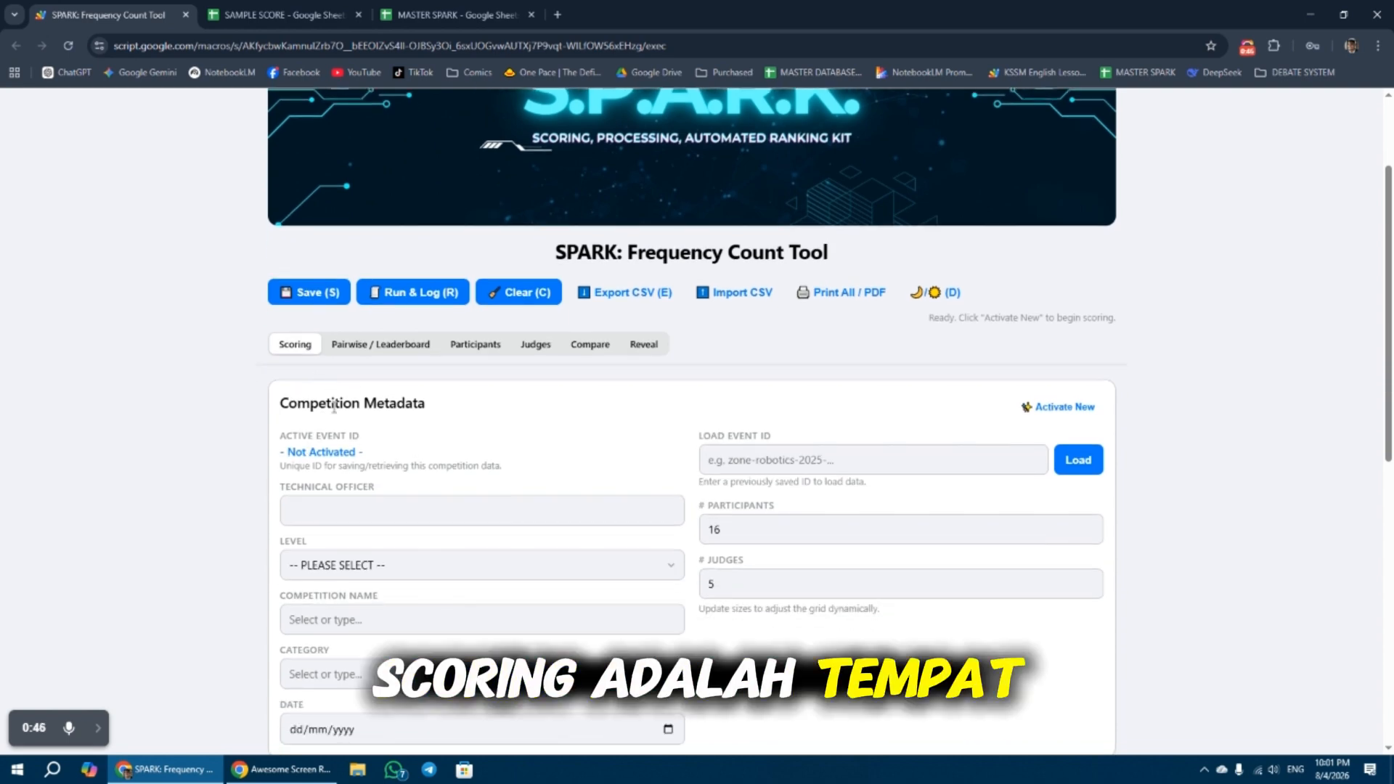
{"action": "scroll", "coordinate": [276, 385], "scroll_direction": "down", "scroll_amount": 1}
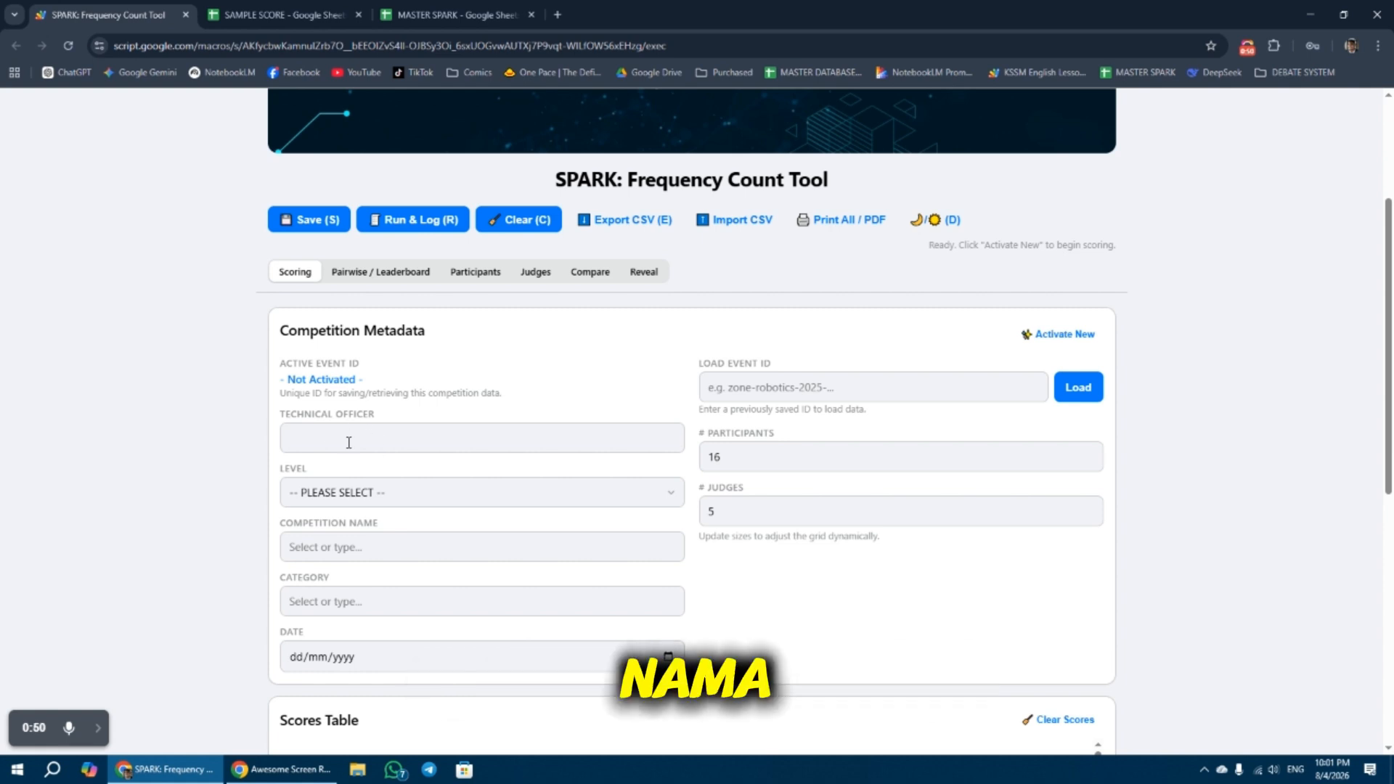
{"action": "left_click", "coordinate": [392, 446]}
{"action": "type", "text": "KHITRO"}
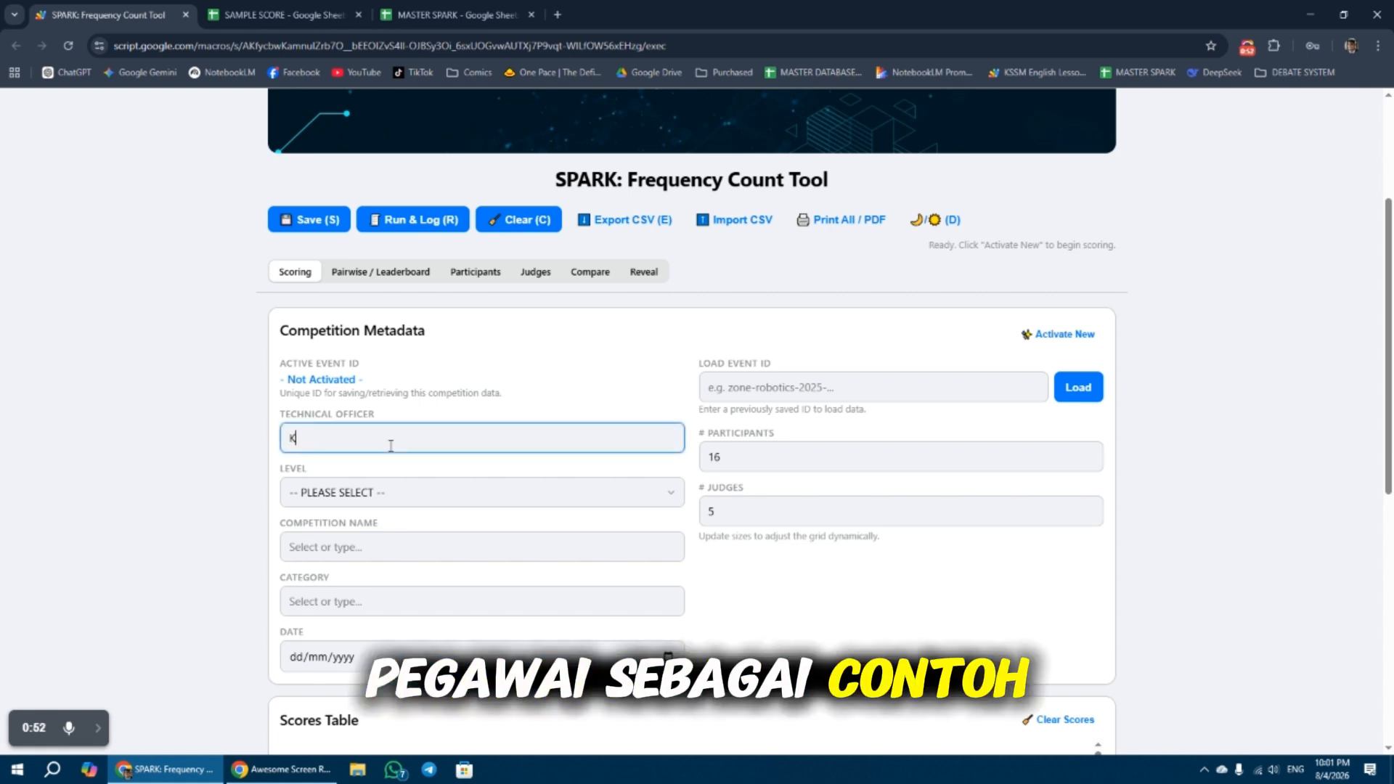
{"action": "key", "text": "BackSpace"}
{"action": "key", "text": "BackSpace"}
{"action": "key", "text": "BackSpace"}
{"action": "type", "text": "ROL"}
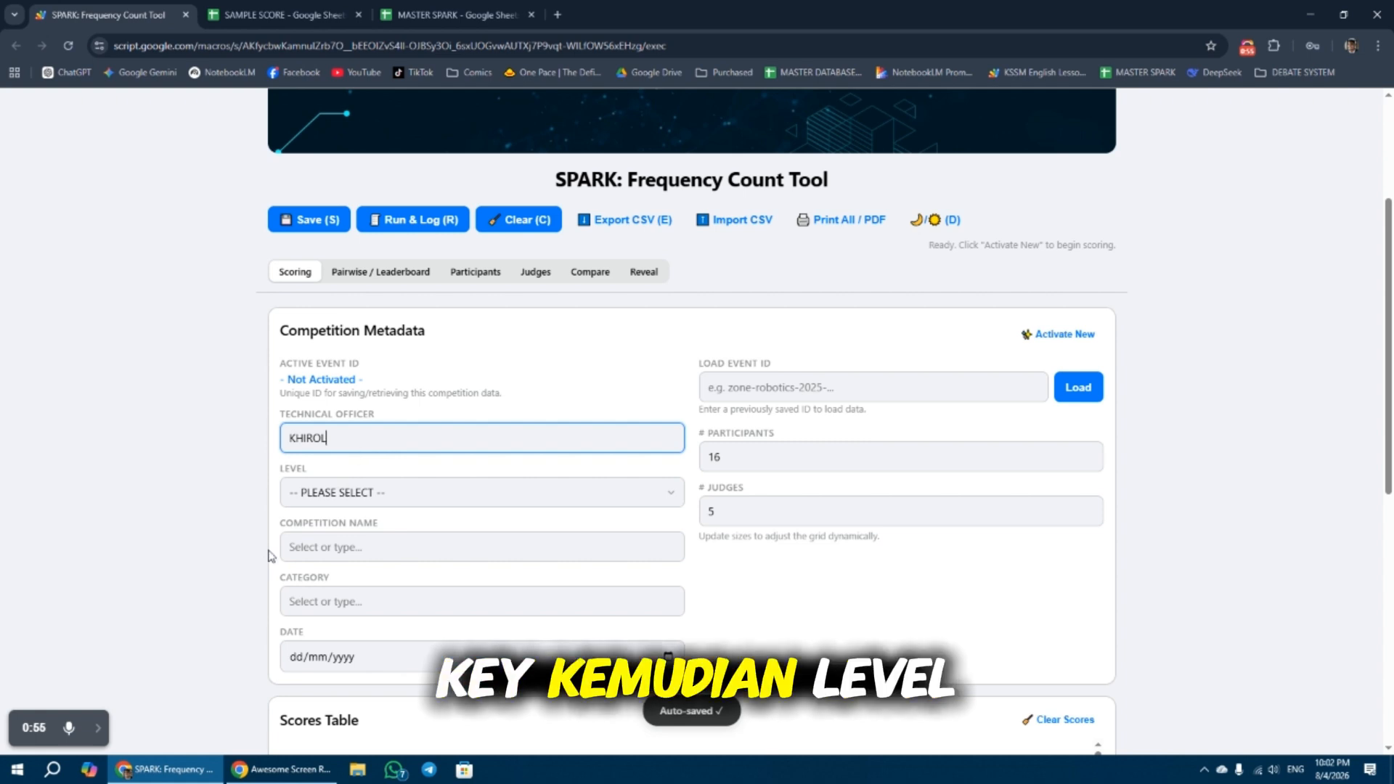
Step: Set the competition level to DISTRICT and enter NASYID as the competition name
{"action": "left_click", "coordinate": [331, 497]}
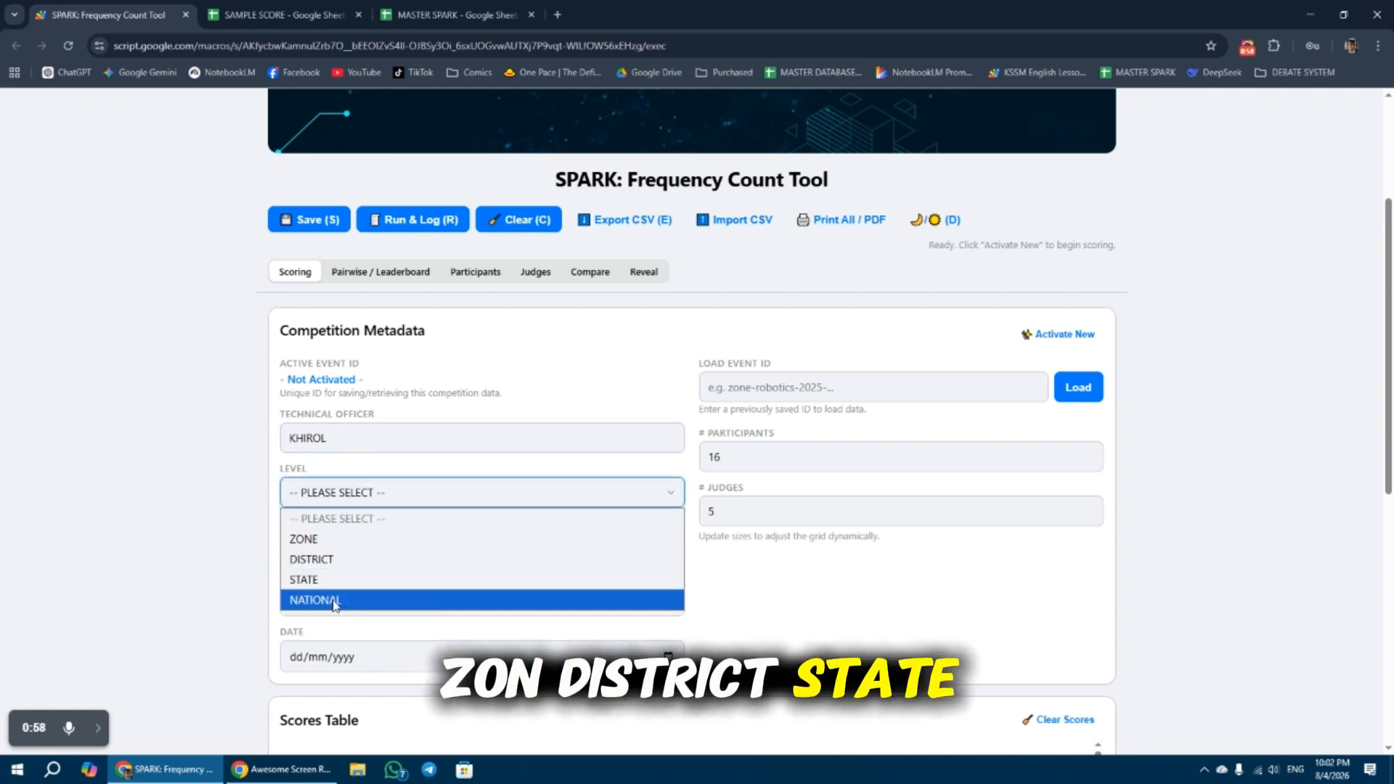
{"action": "left_click", "coordinate": [338, 560]}
{"action": "left_click", "coordinate": [361, 548]}
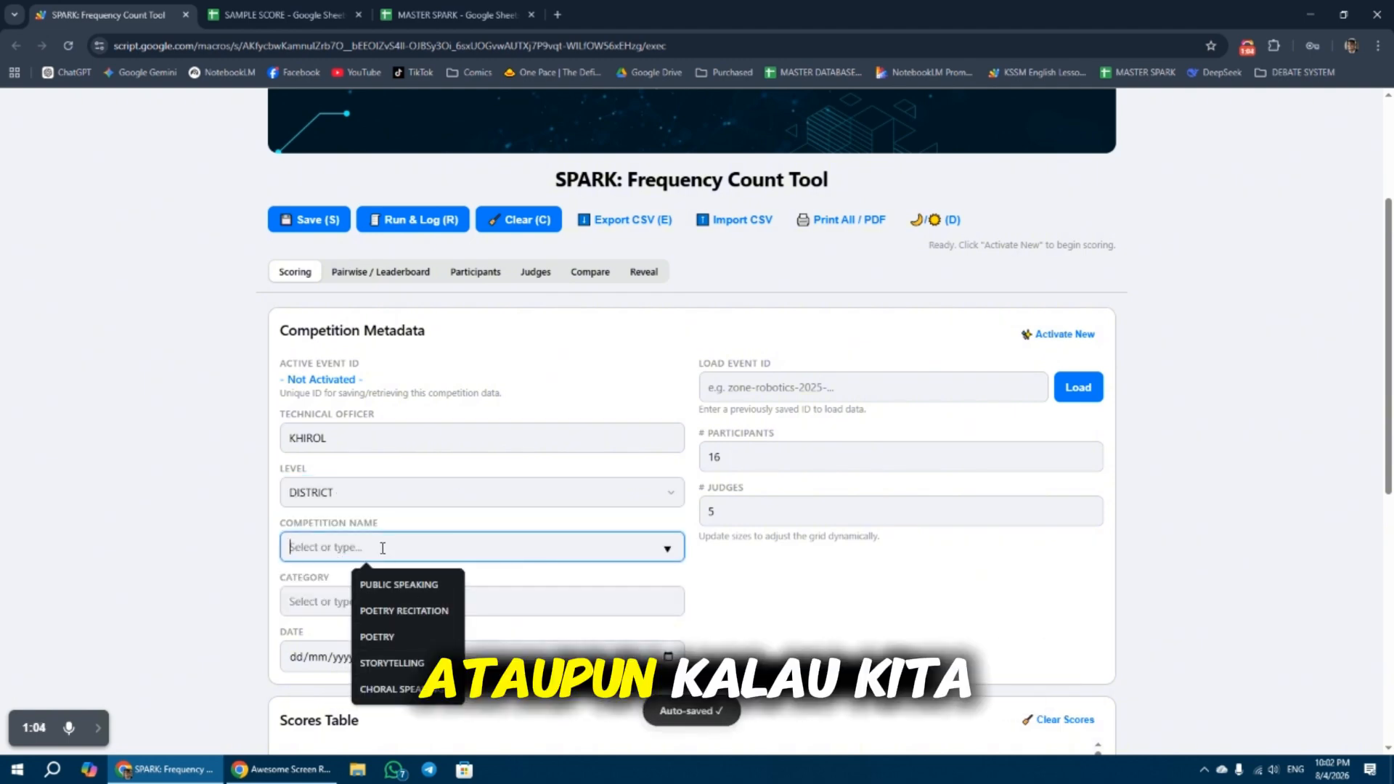
{"action": "type", "text": "NASYID"}
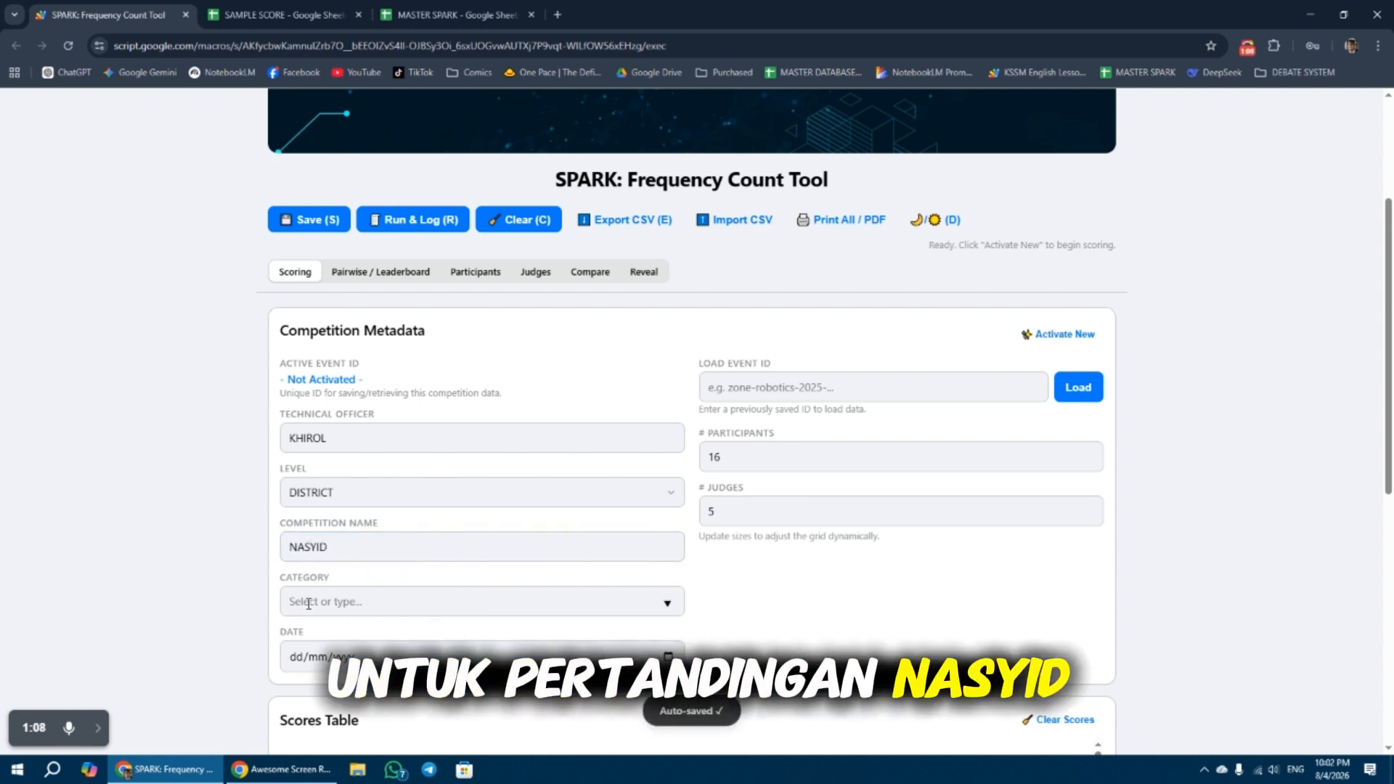
Step: Enter SABK as the competition category and set the date to 06/04/2026
{"action": "left_click", "coordinate": [332, 600]}
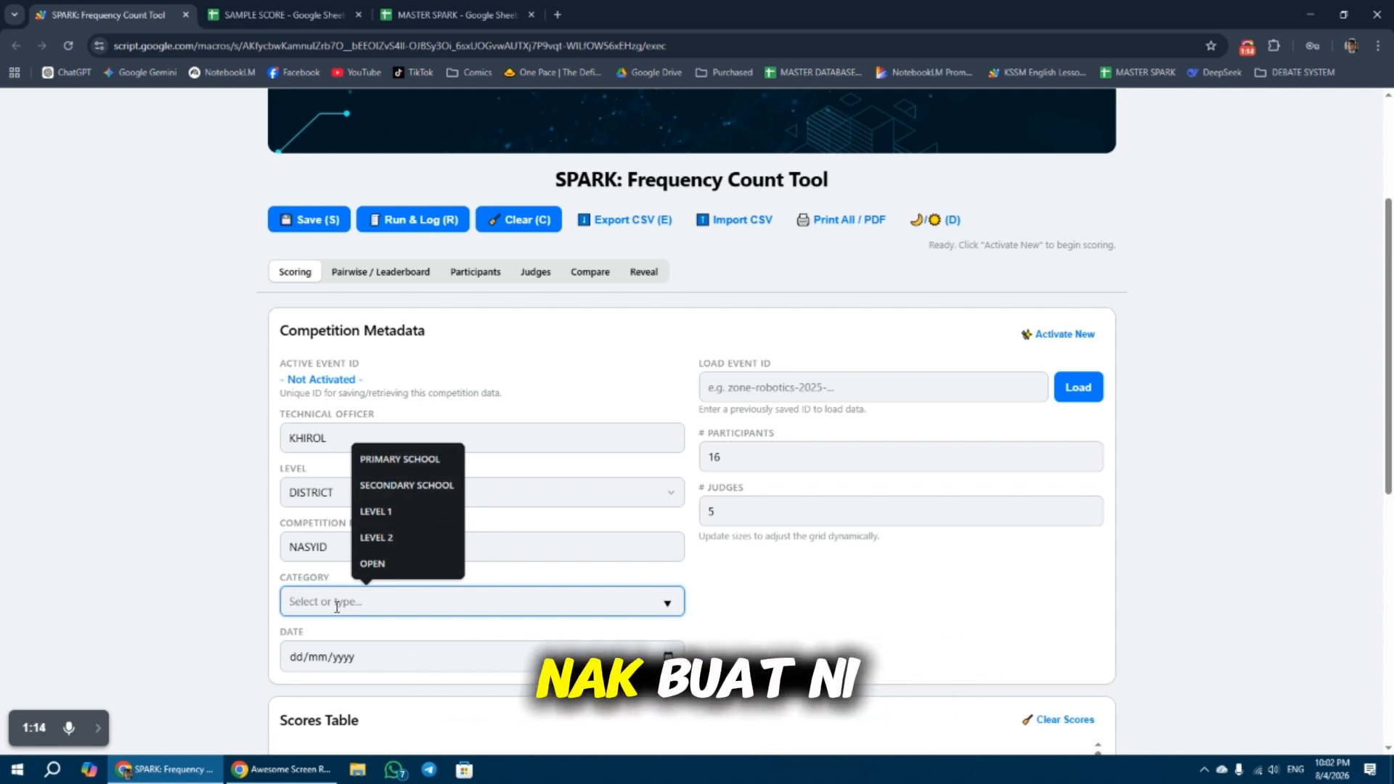
{"action": "type", "text": "SABK"}
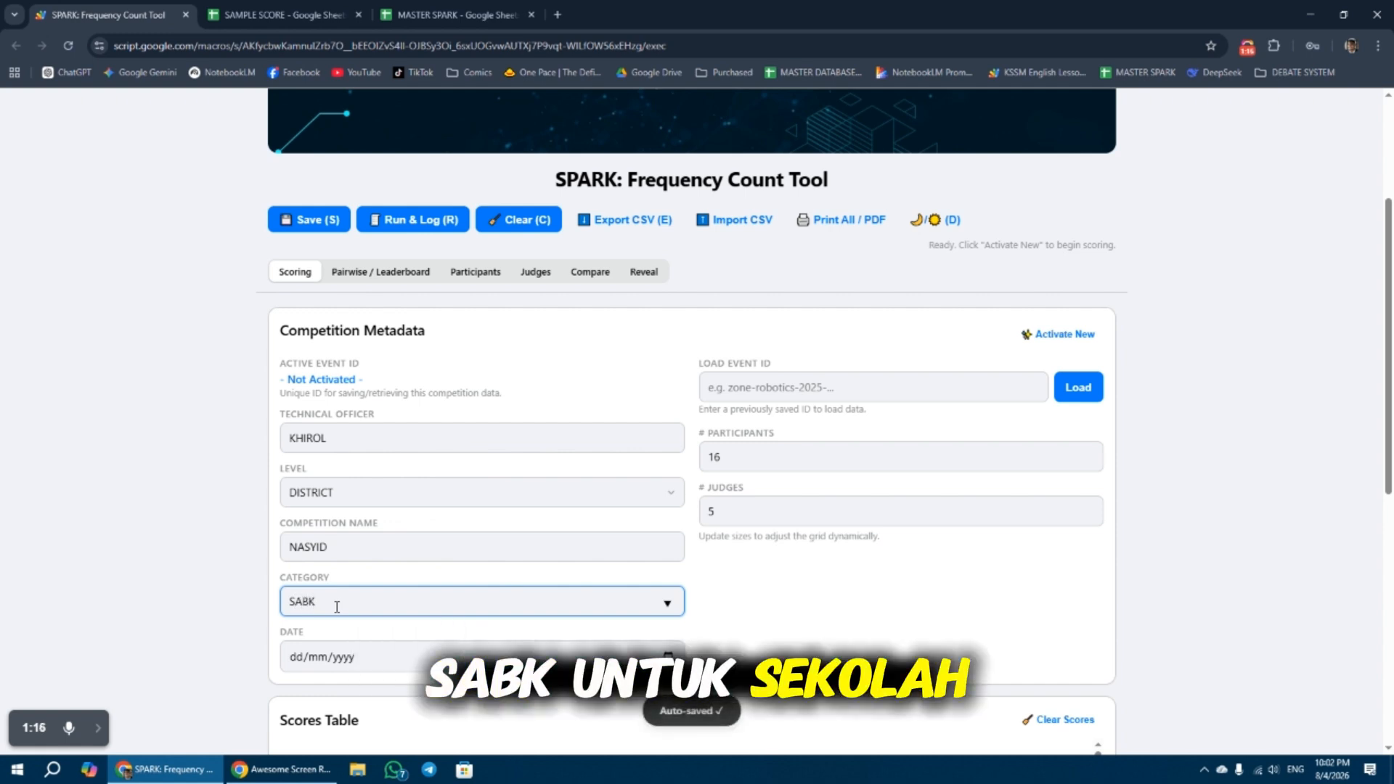
{"action": "left_click", "coordinate": [208, 592]}
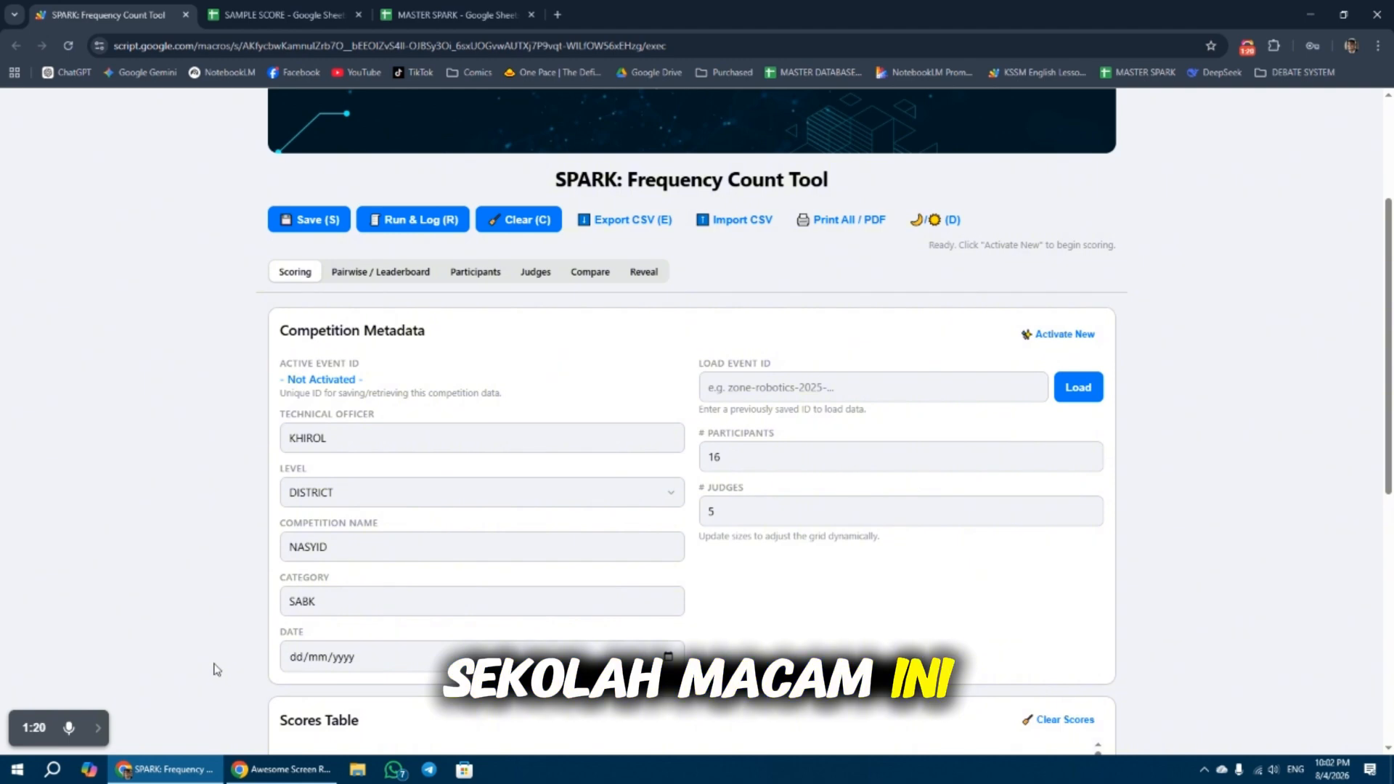
{"action": "left_click", "coordinate": [668, 657]}
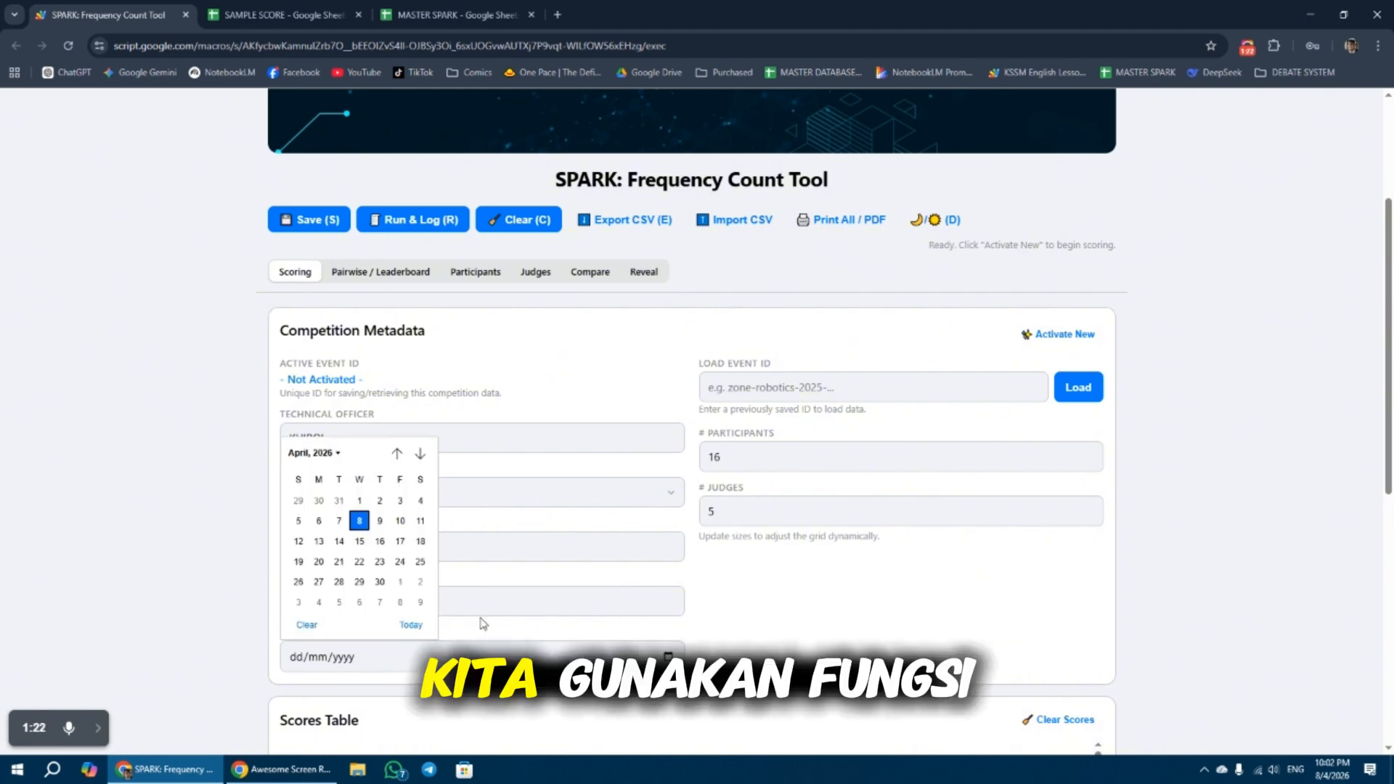
{"action": "left_click", "coordinate": [323, 529]}
Step: Look over the scores table, and set the number of participants to 100 and the number of judges to 10
{"action": "scroll", "coordinate": [132, 620], "scroll_direction": "down", "scroll_amount": 4}
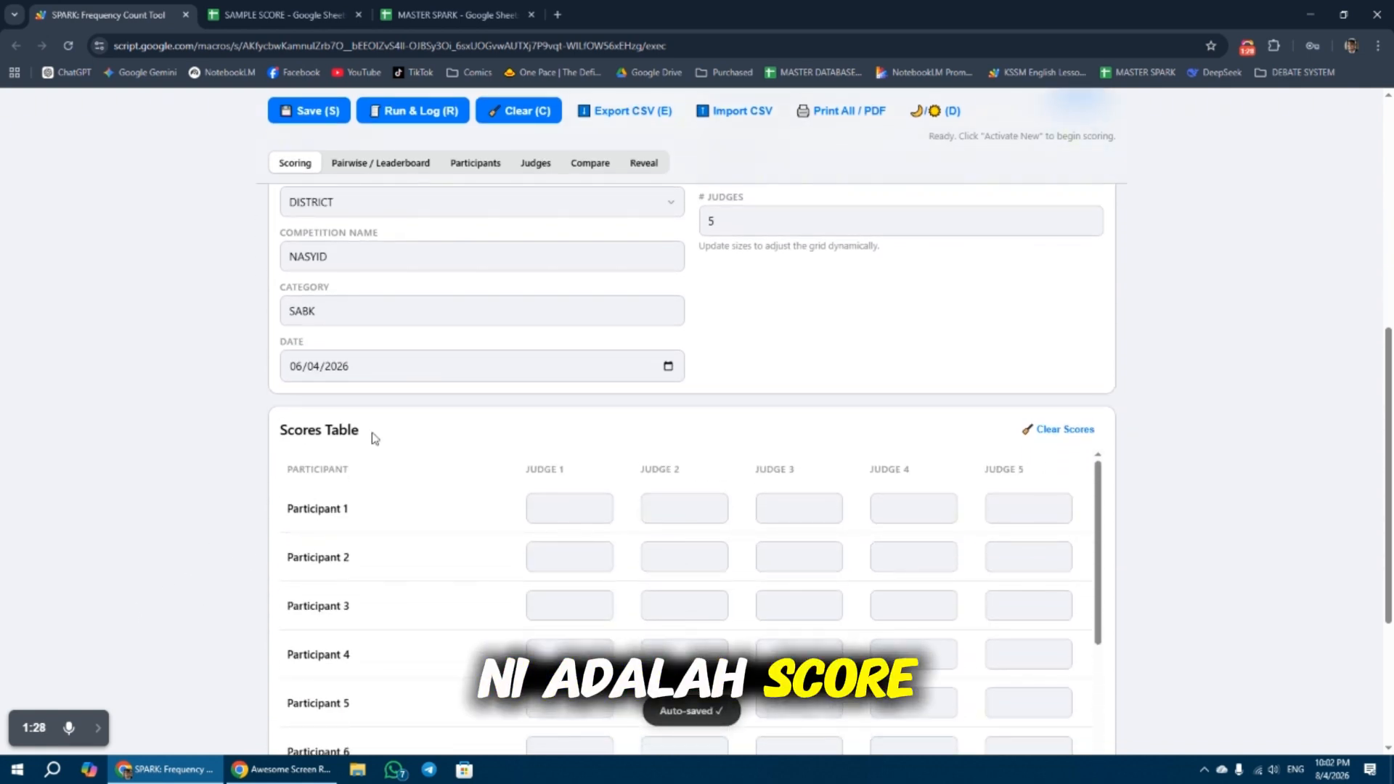
{"action": "scroll", "coordinate": [371, 577], "scroll_direction": "down", "scroll_amount": 5}
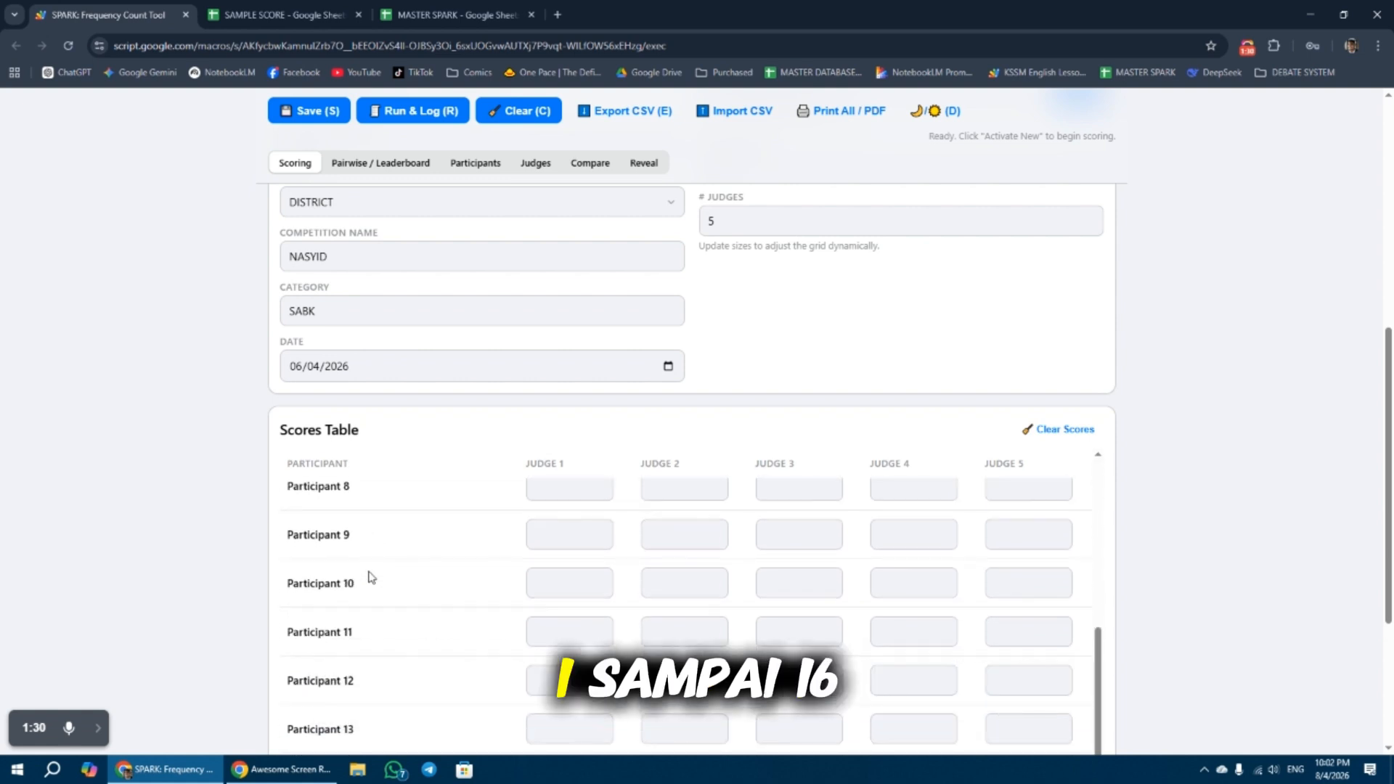
{"action": "scroll", "coordinate": [371, 578], "scroll_direction": "down", "scroll_amount": 4}
{"action": "scroll", "coordinate": [430, 612], "scroll_direction": "up", "scroll_amount": 5}
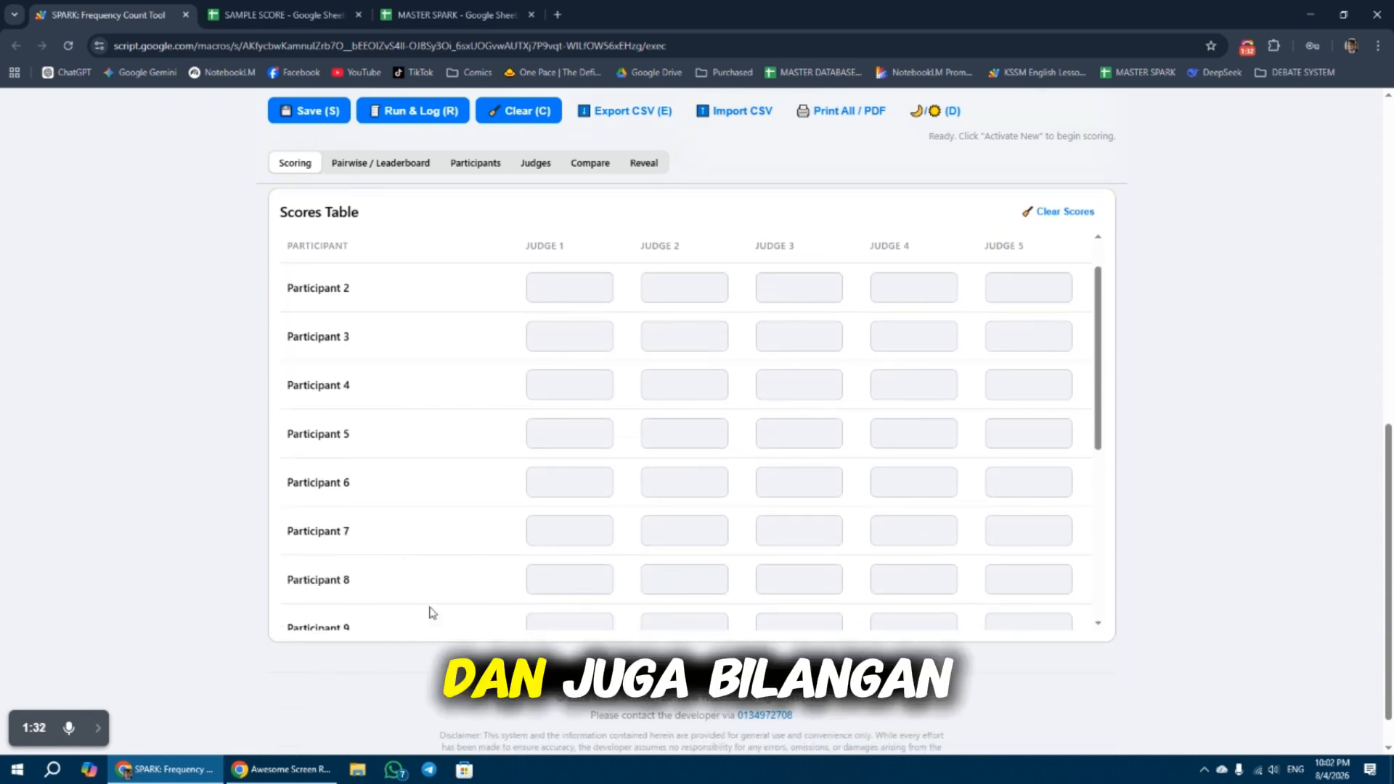
{"action": "scroll", "coordinate": [429, 612], "scroll_direction": "up", "scroll_amount": 5}
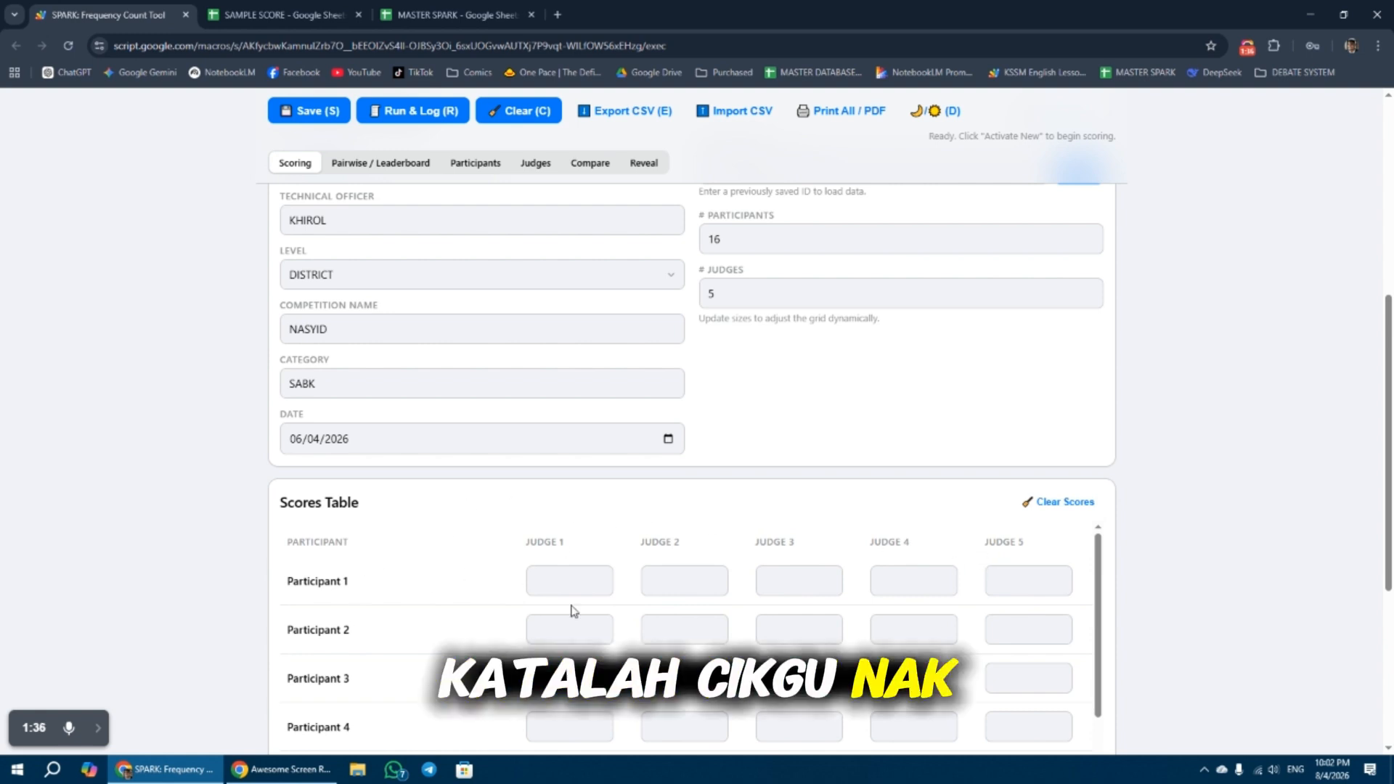
{"action": "left_click", "coordinate": [745, 234]}
{"action": "type", "text": "1"}
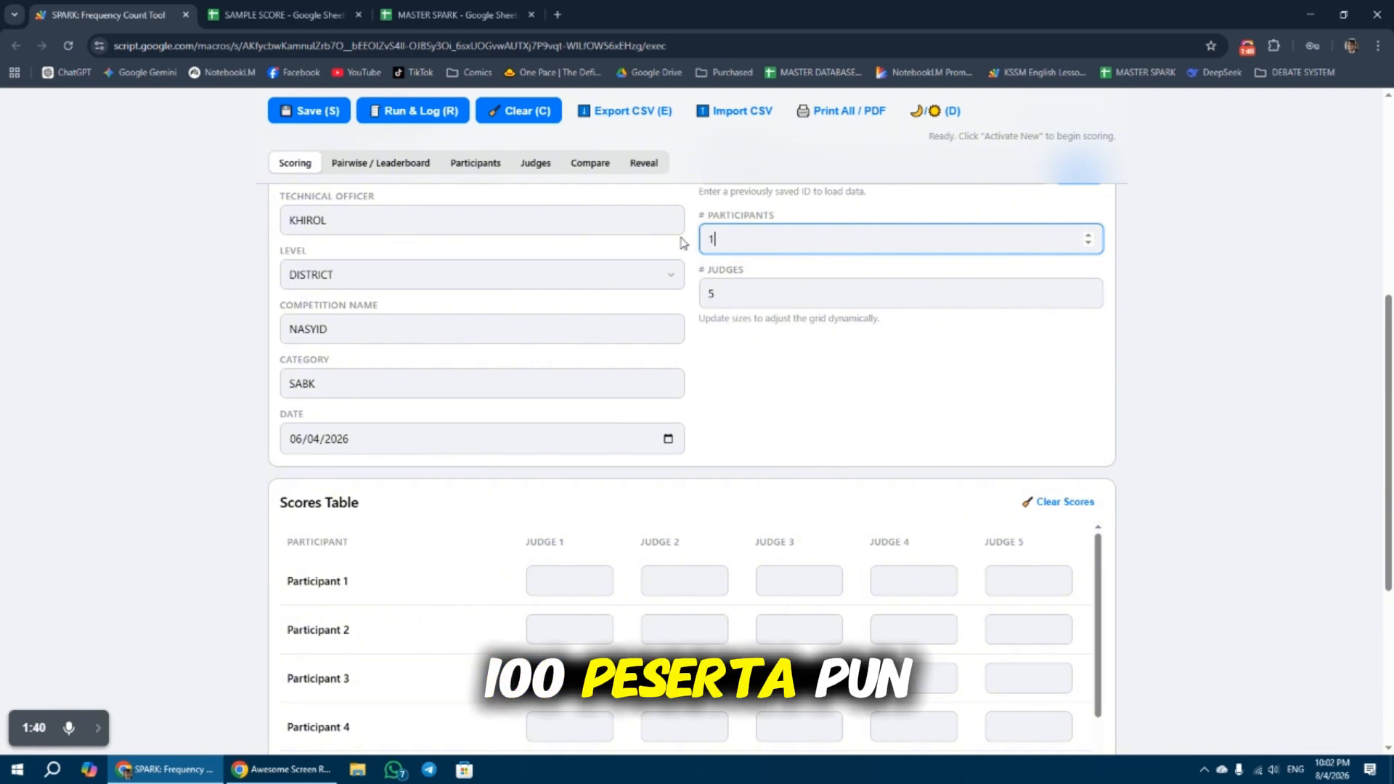
{"action": "key", "text": "Tab"}
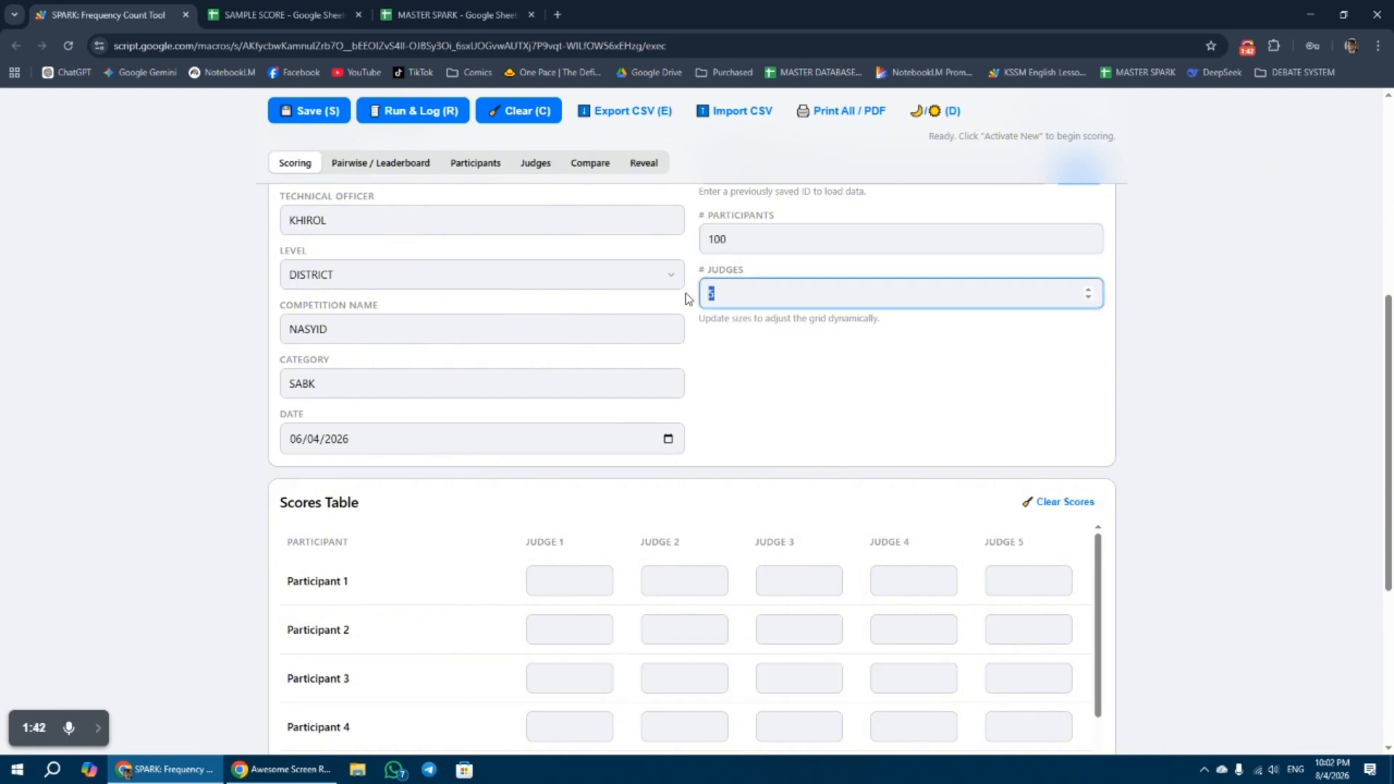
{"action": "left_click", "coordinate": [796, 395]}
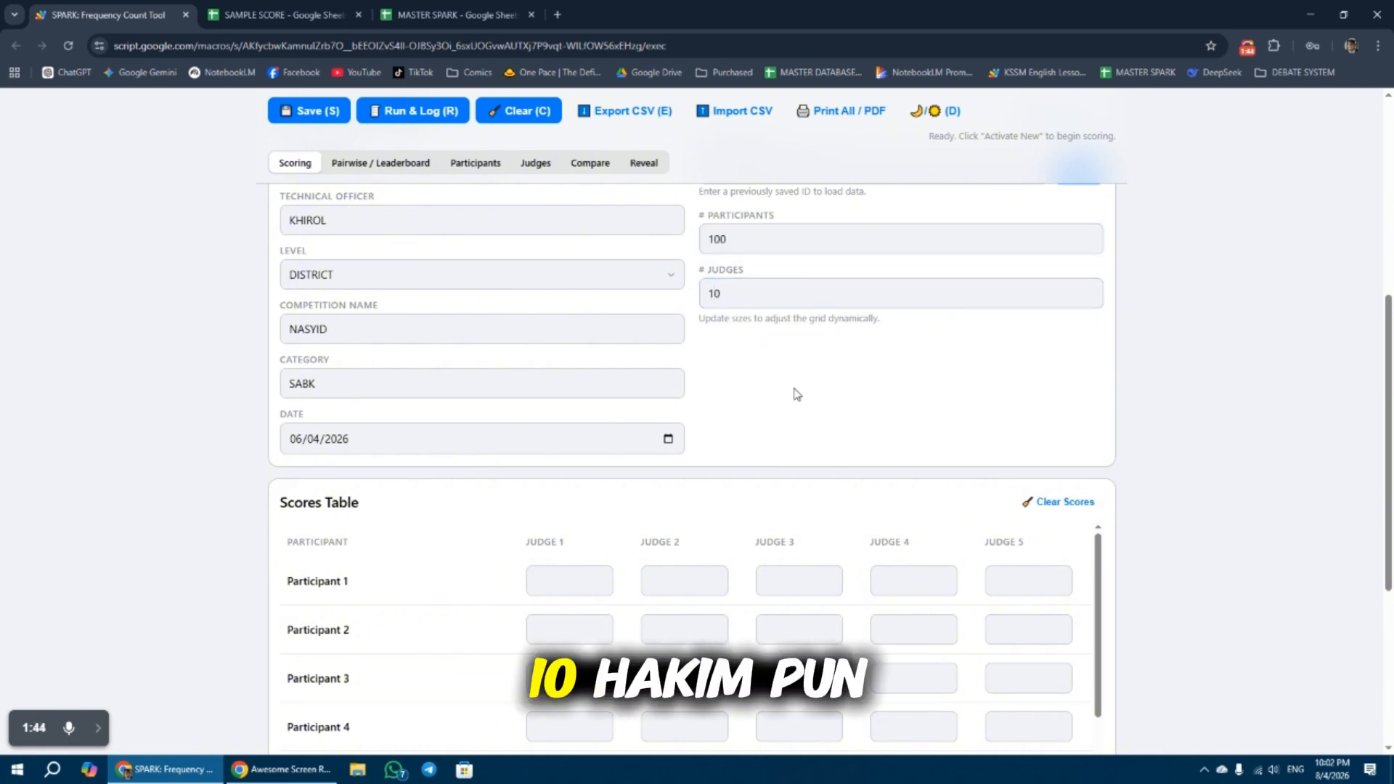
Step: Set the number of participants to 10 and the number of judges to 3
{"action": "double_click", "coordinate": [756, 248]}
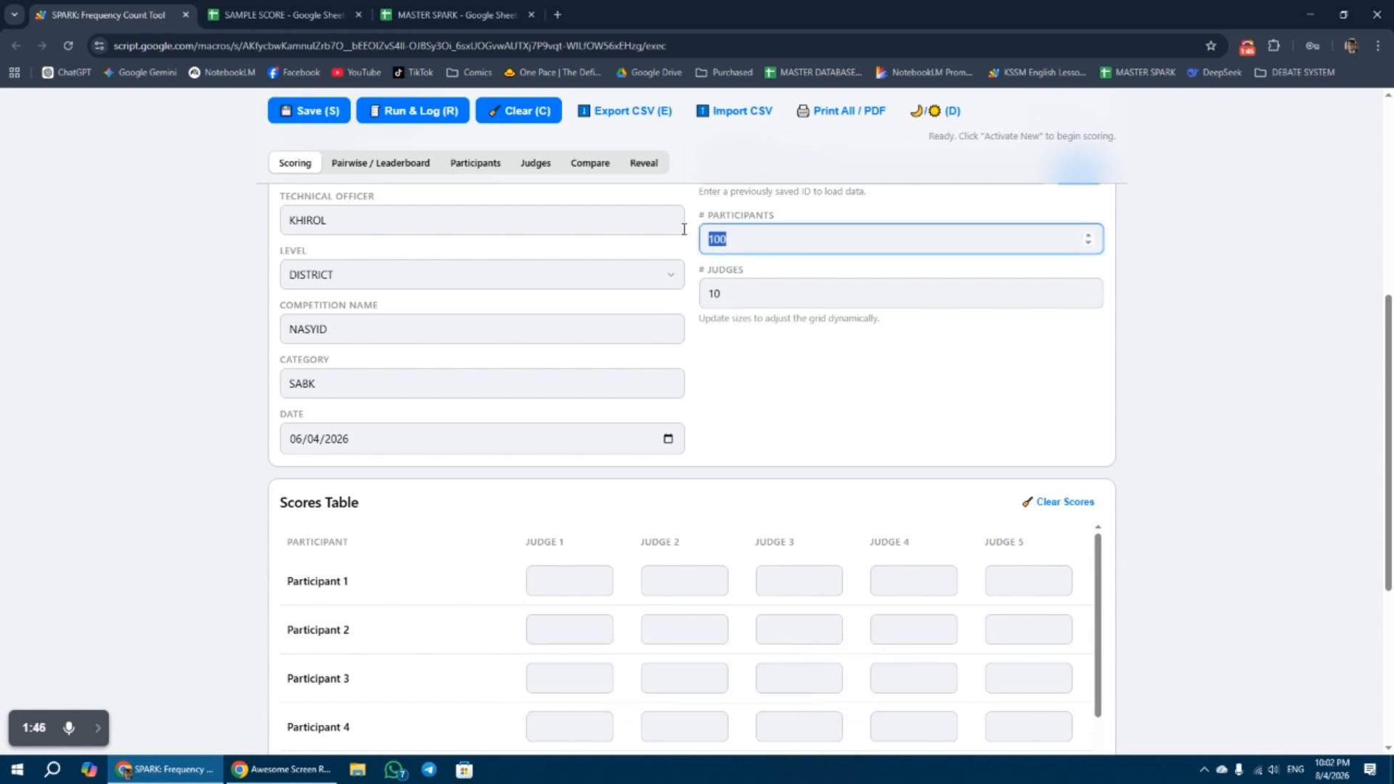
{"action": "type", "text": "1"}
{"action": "double_click", "coordinate": [804, 294]}
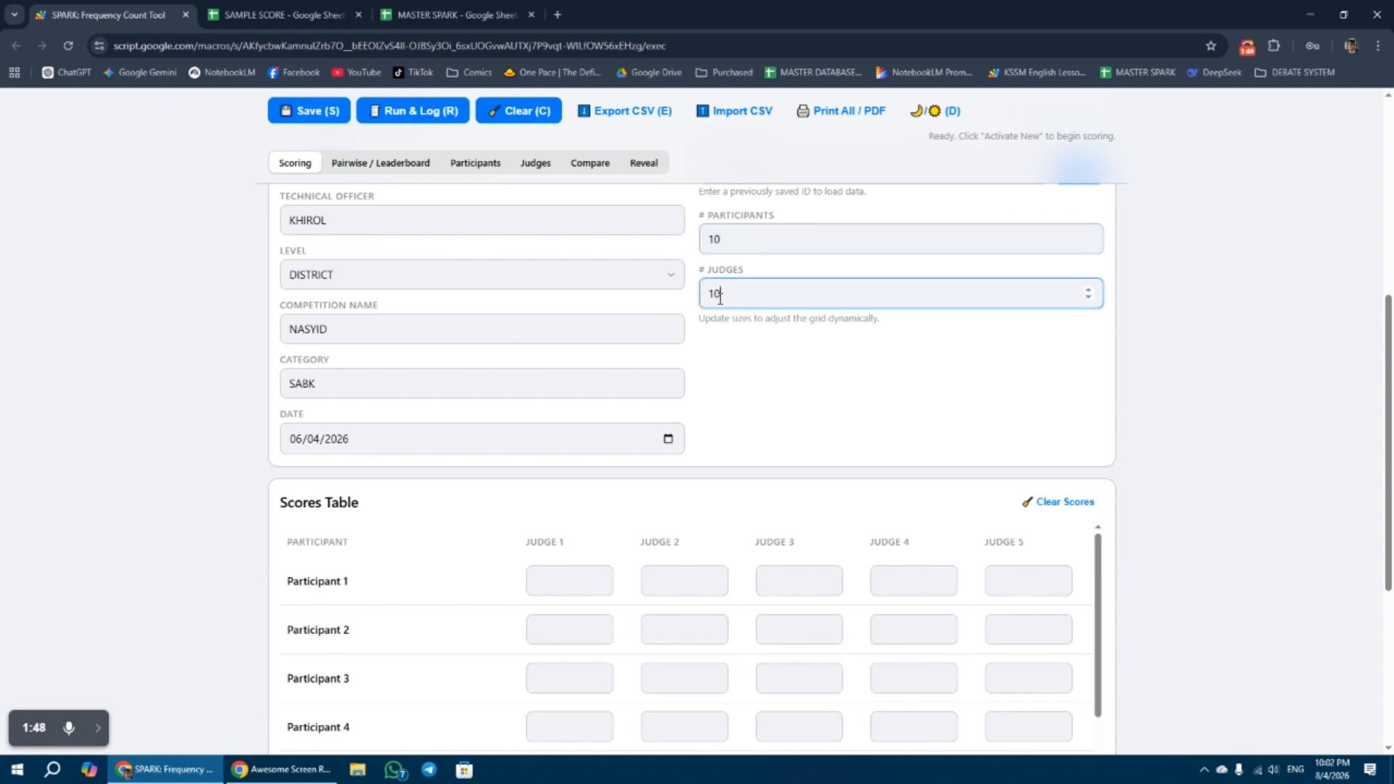
{"action": "left_click", "coordinate": [918, 419]}
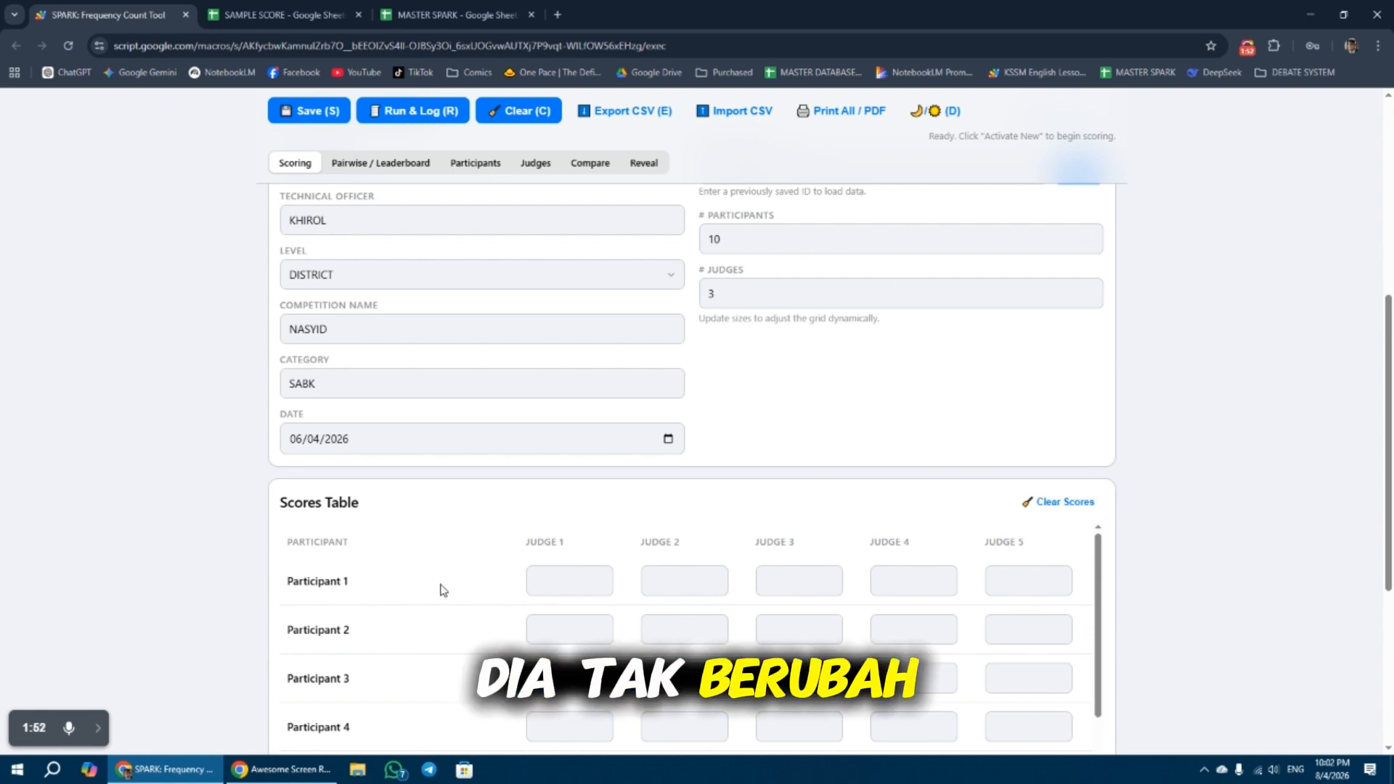
Step: Activate a new event from the completed competition metadata
{"action": "scroll", "coordinate": [834, 549], "scroll_direction": "up", "scroll_amount": 3}
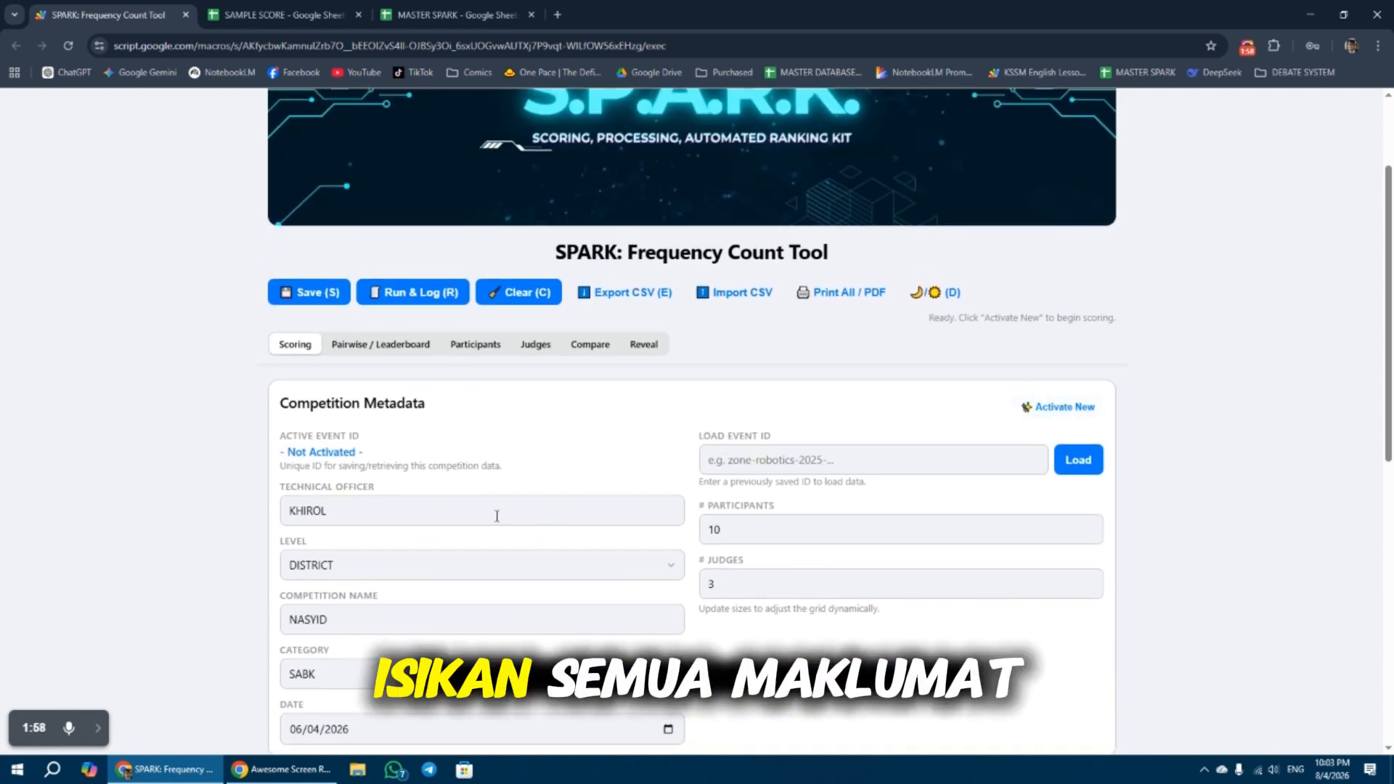
{"action": "scroll", "coordinate": [908, 407], "scroll_direction": "down", "scroll_amount": 1}
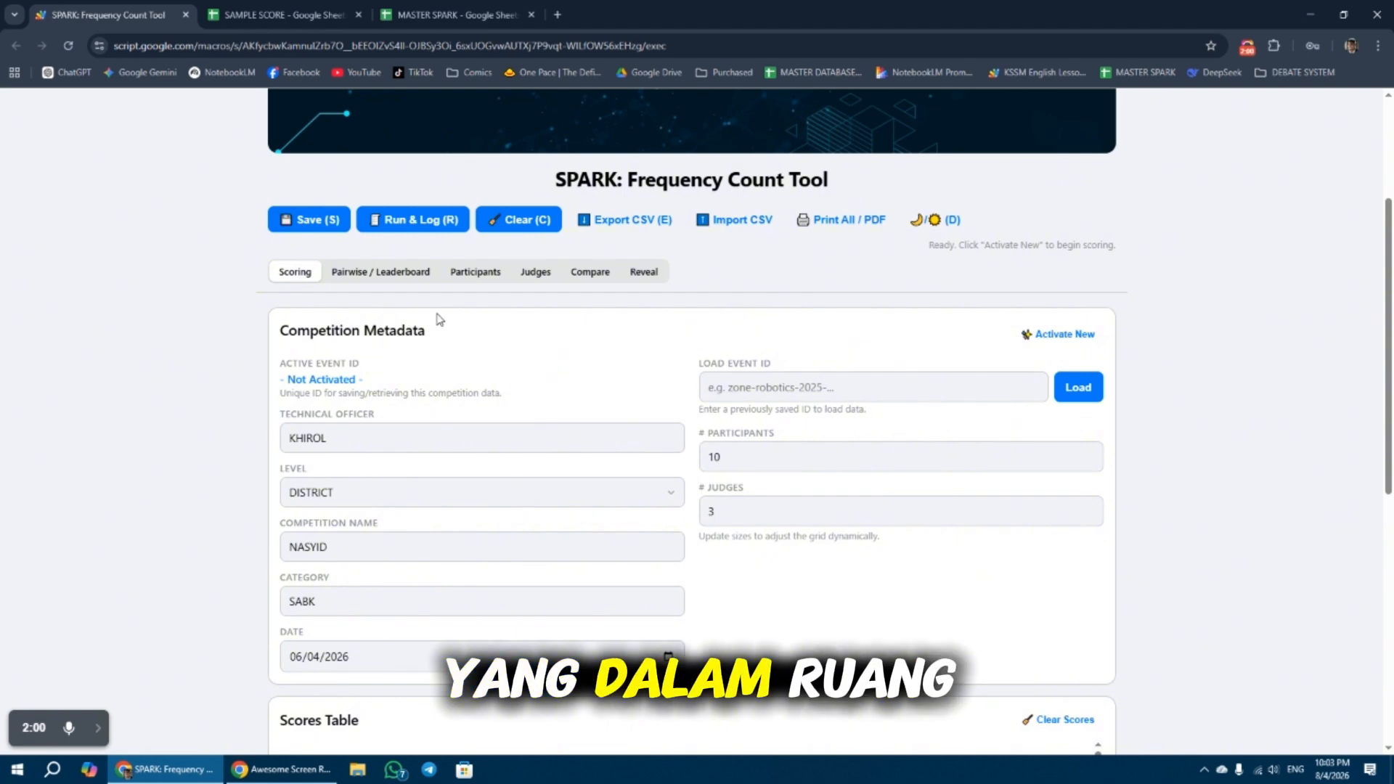
{"action": "left_click", "coordinate": [1082, 338]}
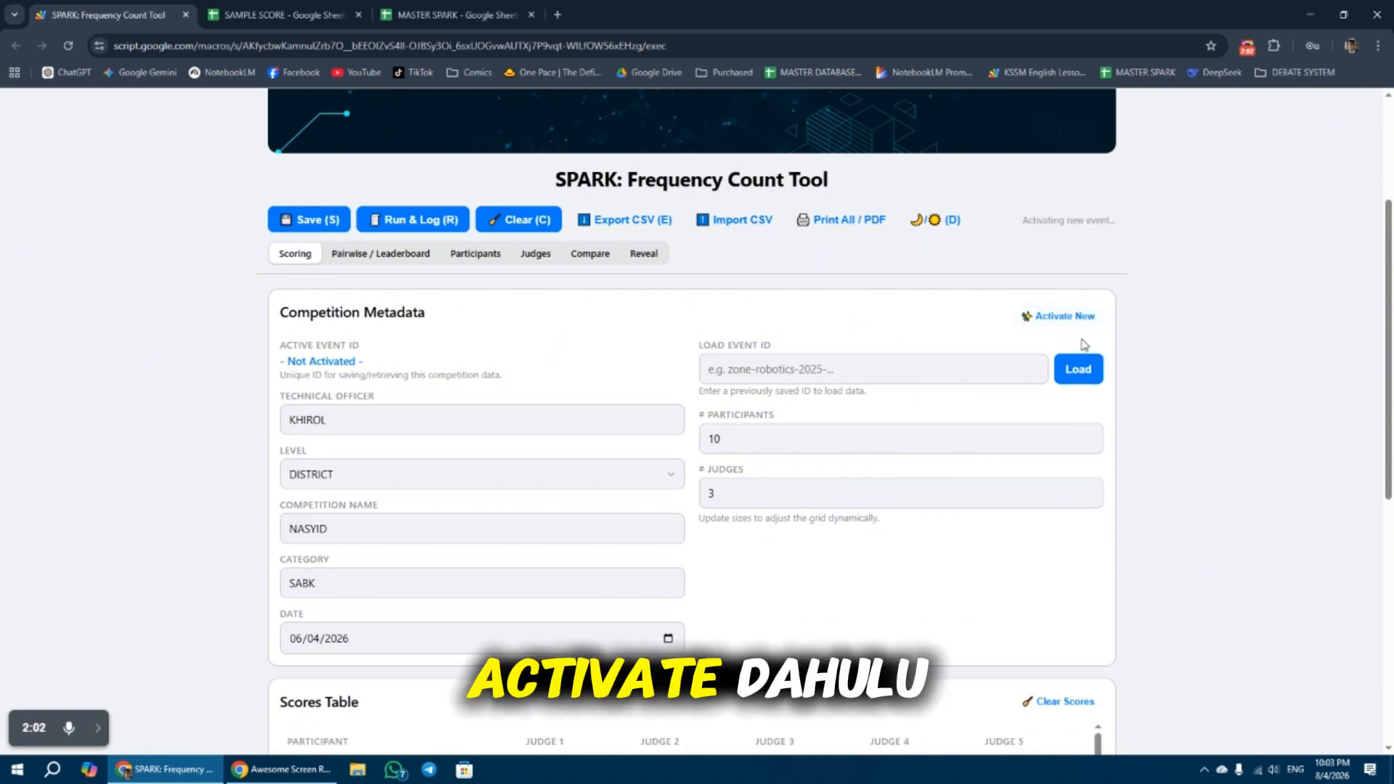
{"action": "left_click_drag", "start_coordinate": [1026, 221], "coordinate": [1180, 239]}
{"action": "left_click", "coordinate": [1180, 239]}
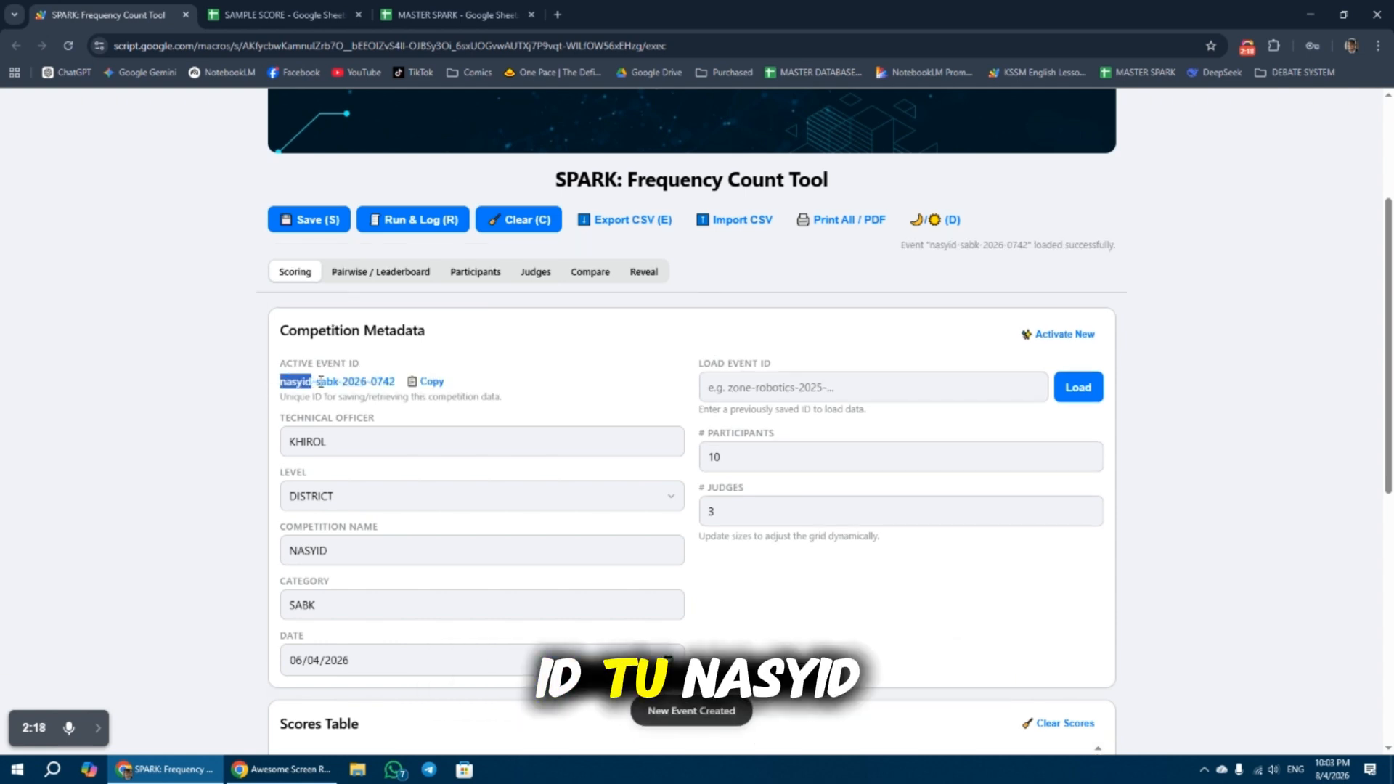
Step: Copy the newly created event's ID to the clipboard and show the scores table
{"action": "left_click_drag", "start_coordinate": [321, 381], "coordinate": [392, 377]}
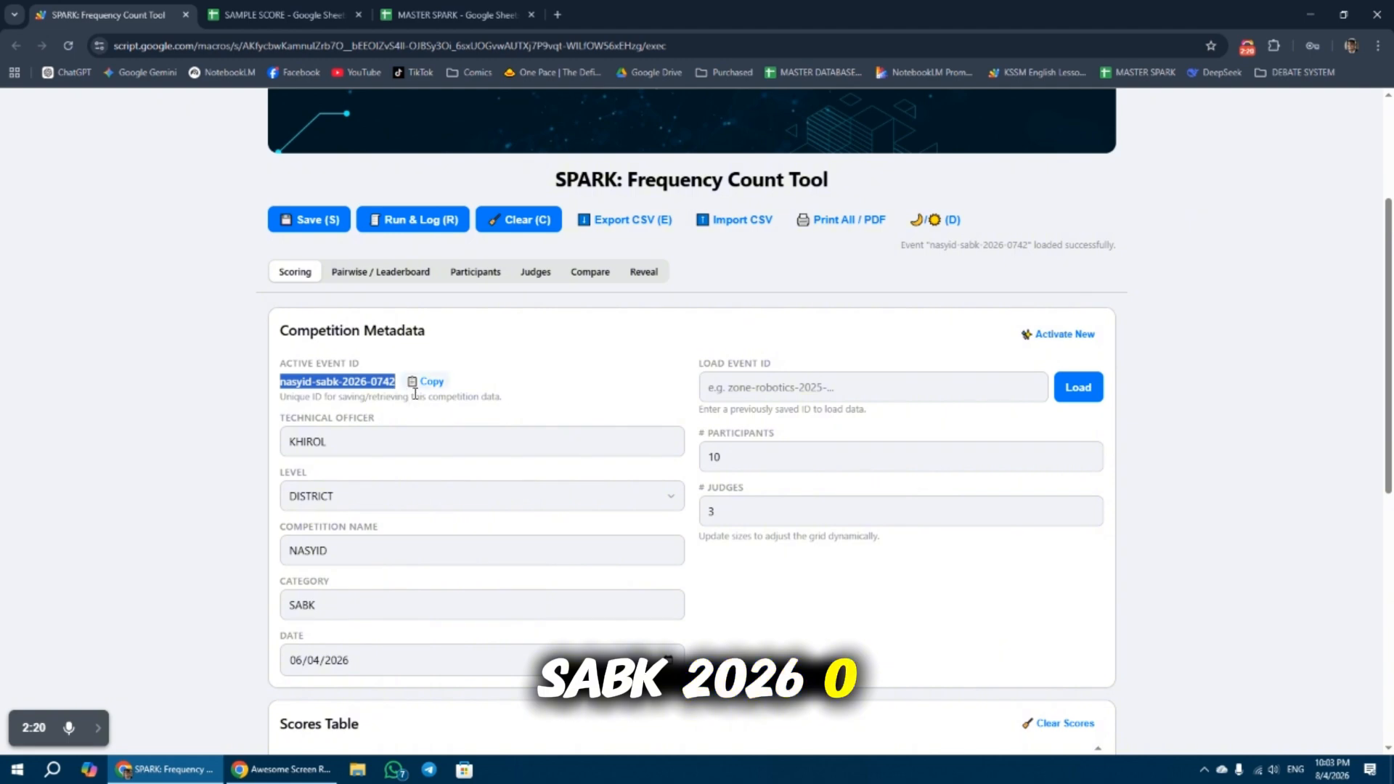
{"action": "left_click", "coordinate": [467, 390]}
{"action": "left_click", "coordinate": [431, 381]}
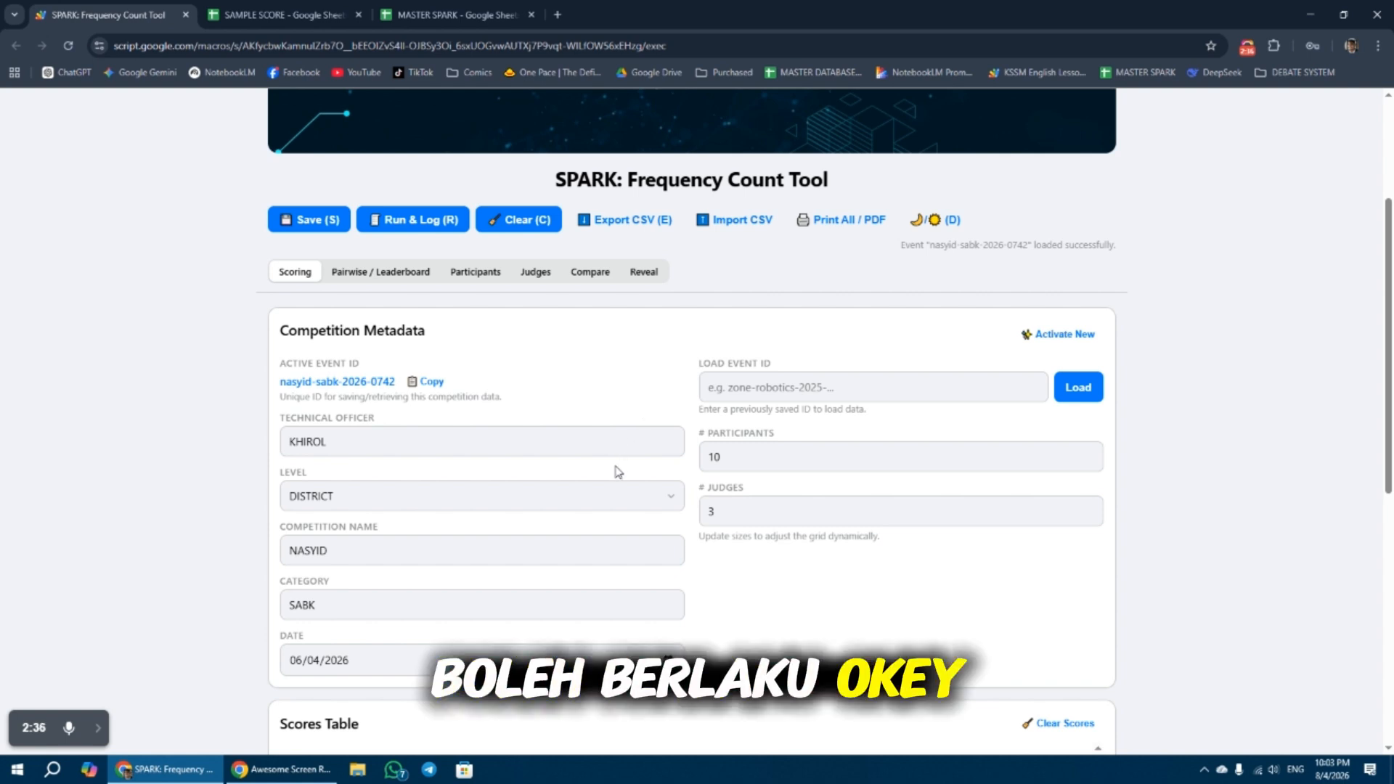
{"action": "scroll", "coordinate": [432, 309], "scroll_direction": "down", "scroll_amount": 1}
{"action": "left_click", "coordinate": [435, 310]}
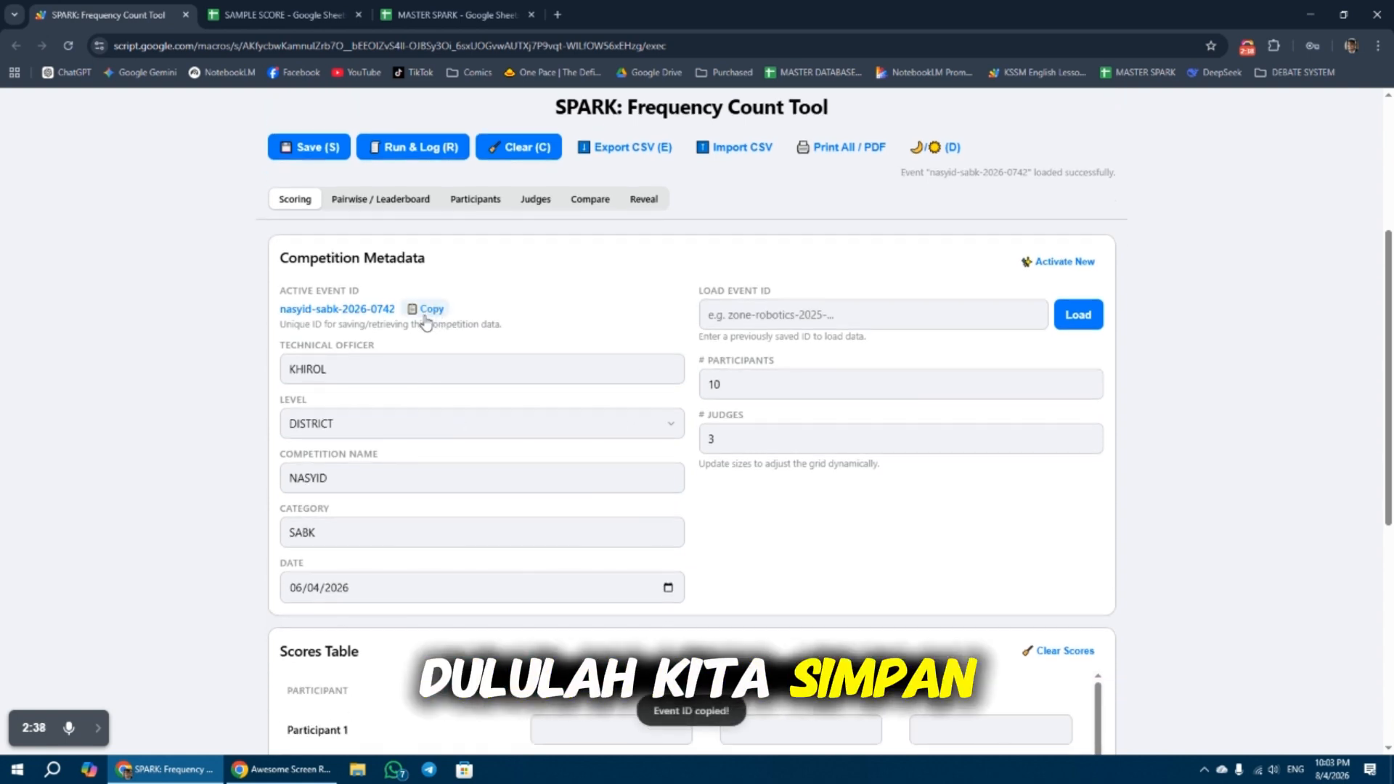
{"action": "scroll", "coordinate": [546, 367], "scroll_direction": "down", "scroll_amount": 5}
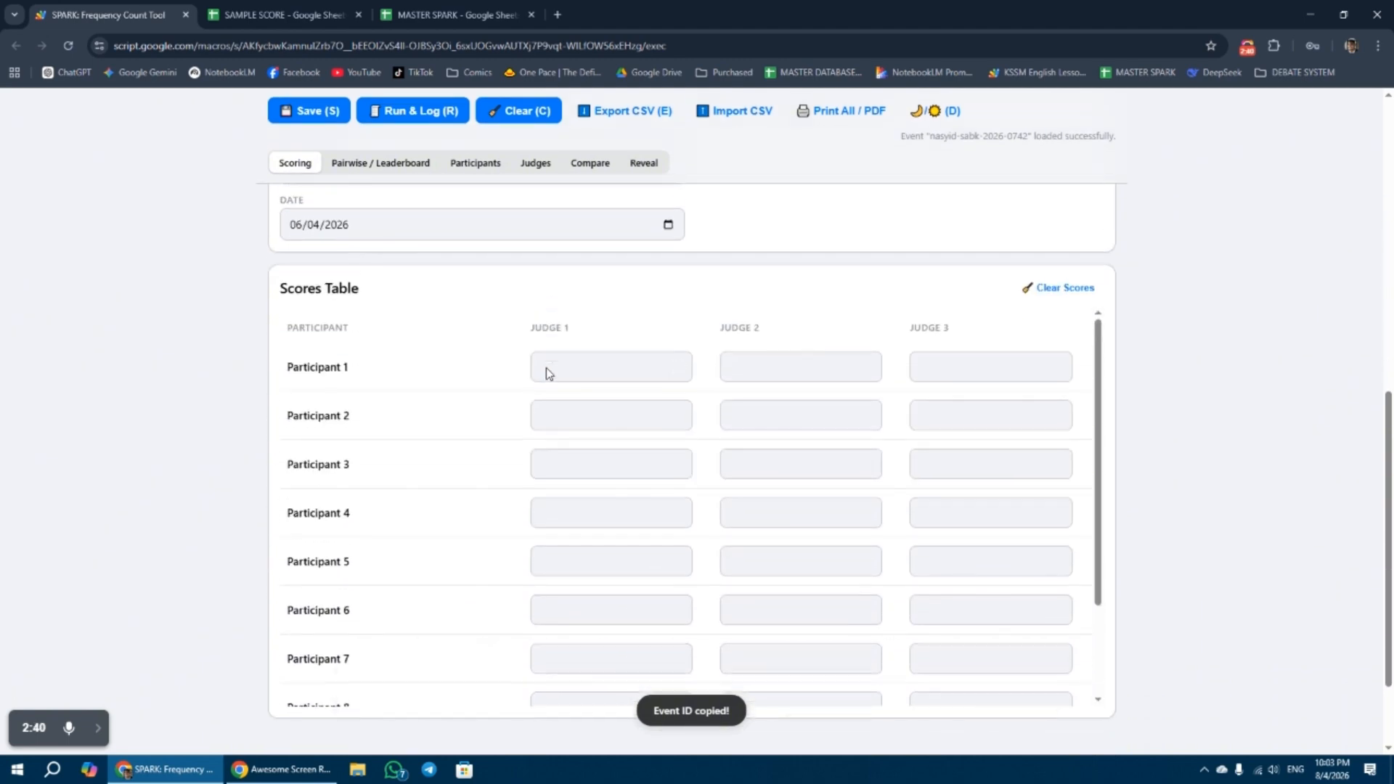
{"action": "left_click", "coordinate": [605, 367]}
{"action": "left_click", "coordinate": [772, 374]}
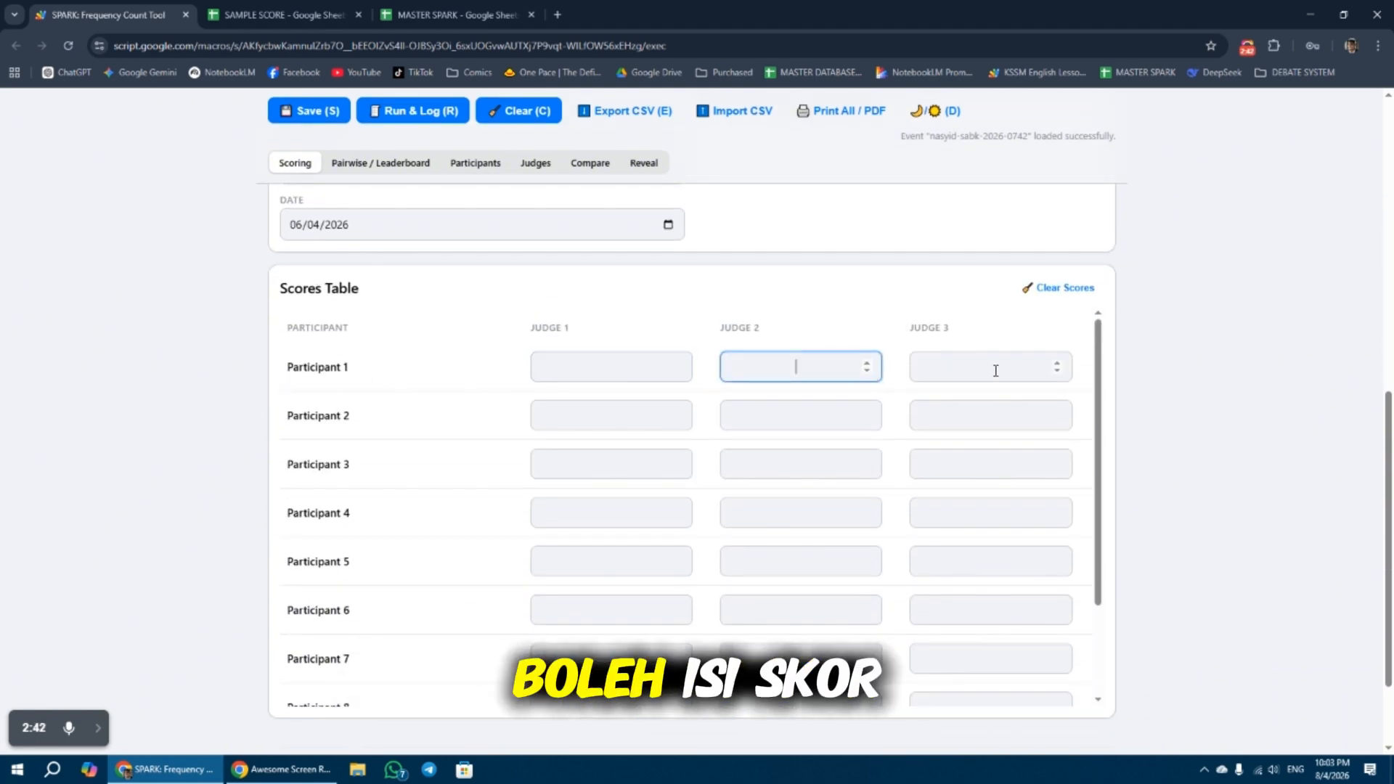
{"action": "left_click", "coordinate": [992, 368]}
{"action": "left_click", "coordinate": [618, 415]}
{"action": "left_click", "coordinate": [770, 416]}
{"action": "left_click", "coordinate": [955, 416]}
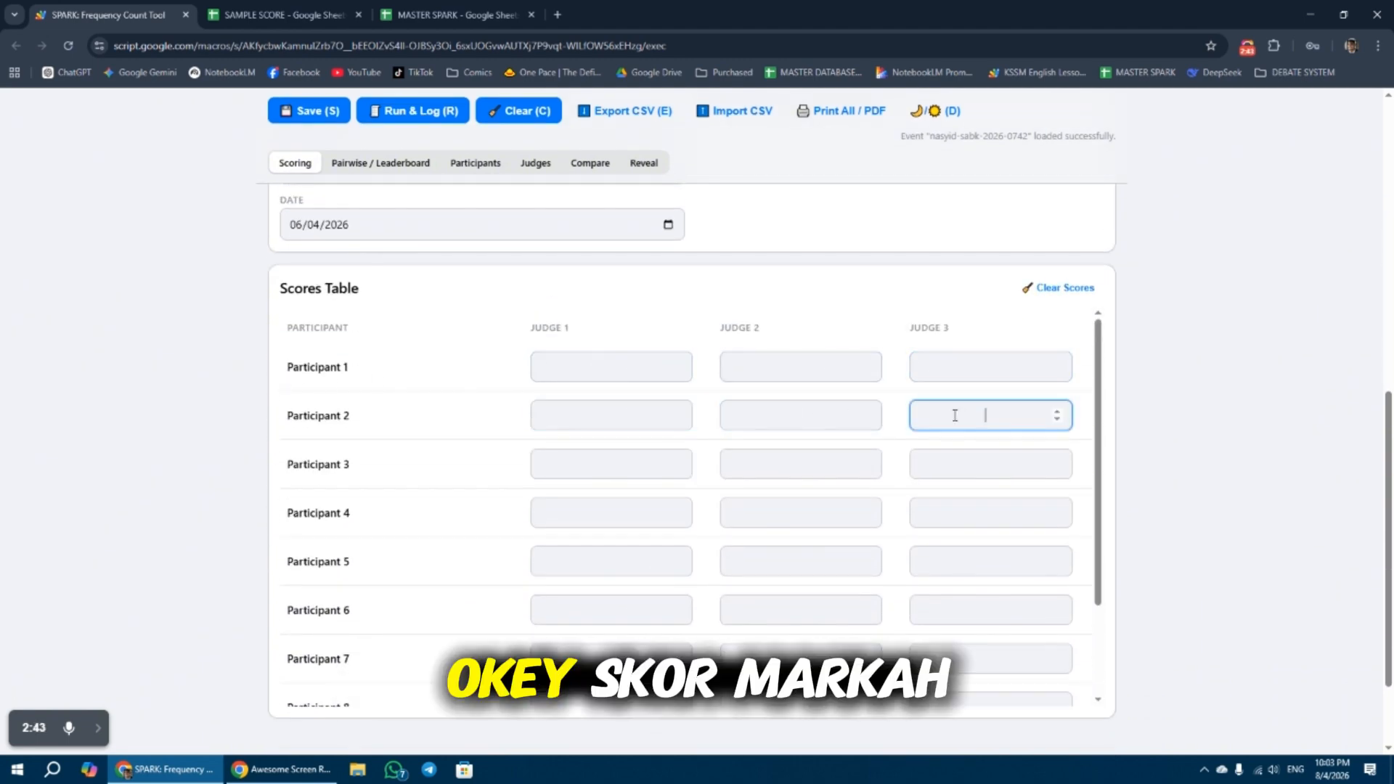
{"action": "left_click", "coordinate": [607, 462]}
{"action": "left_click", "coordinate": [788, 462]}
{"action": "left_click", "coordinate": [974, 462]}
{"action": "left_click", "coordinate": [617, 370]}
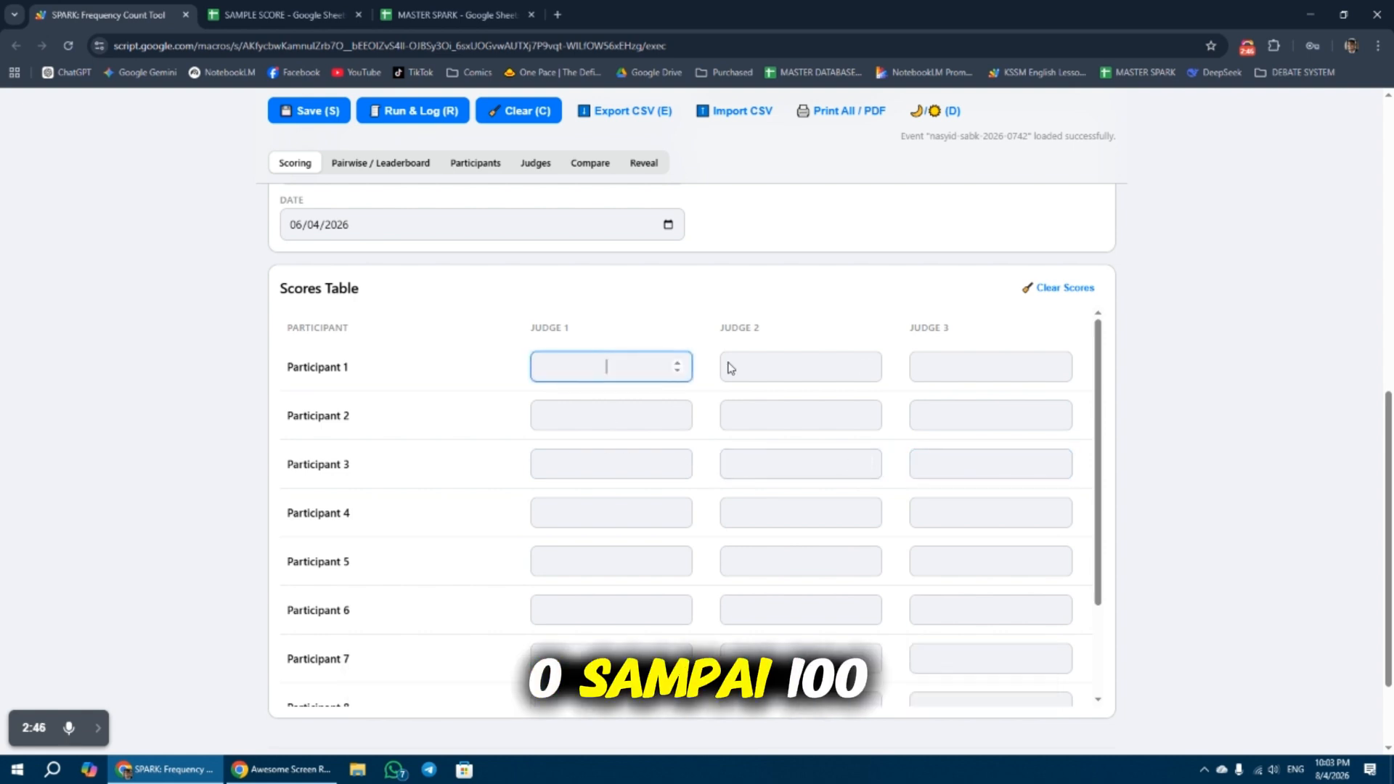
{"action": "left_click", "coordinate": [791, 373]}
{"action": "left_click", "coordinate": [971, 367]}
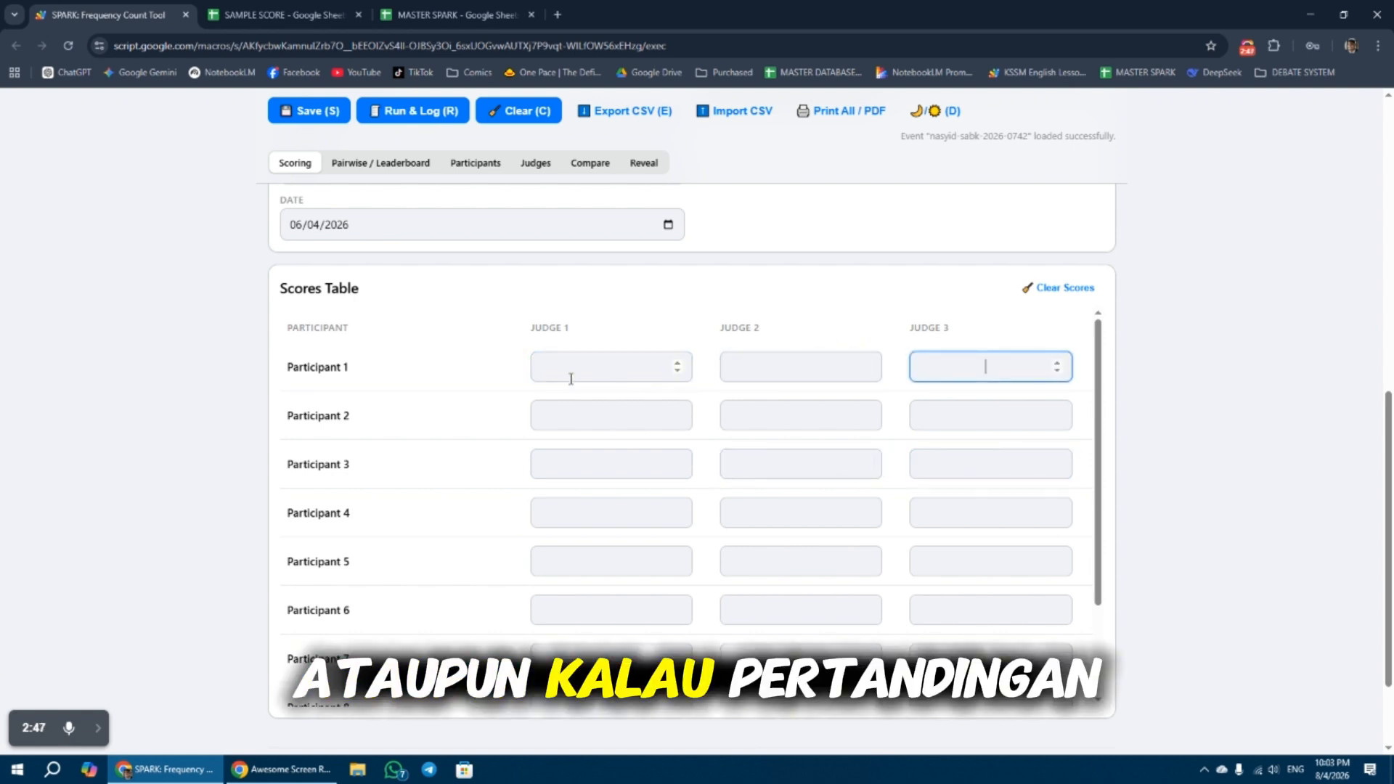
Step: Enter Participant 1's scores as 70, 71 and 80 for Judges 1 to 3, and inspect the rank beside each score
{"action": "left_click", "coordinate": [630, 373]}
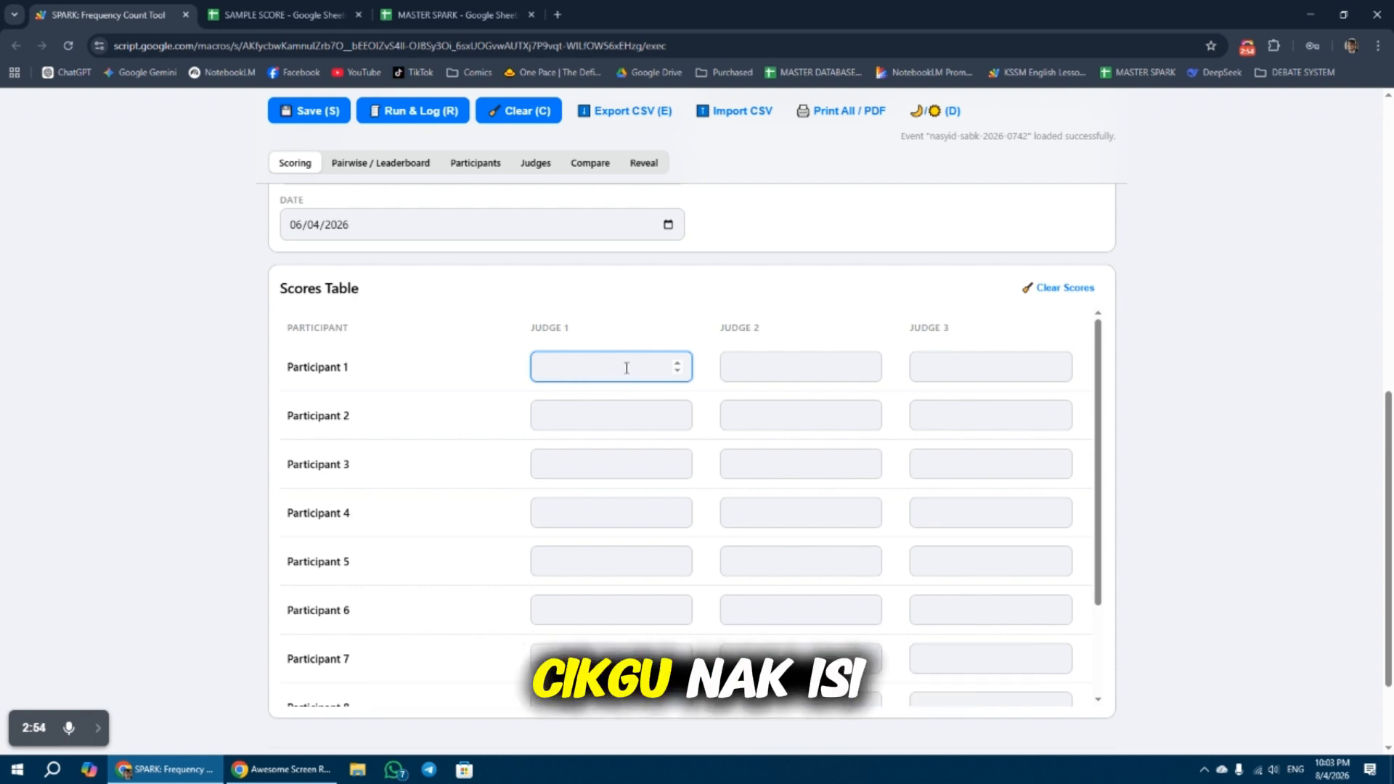
{"action": "key", "text": "Tab"}
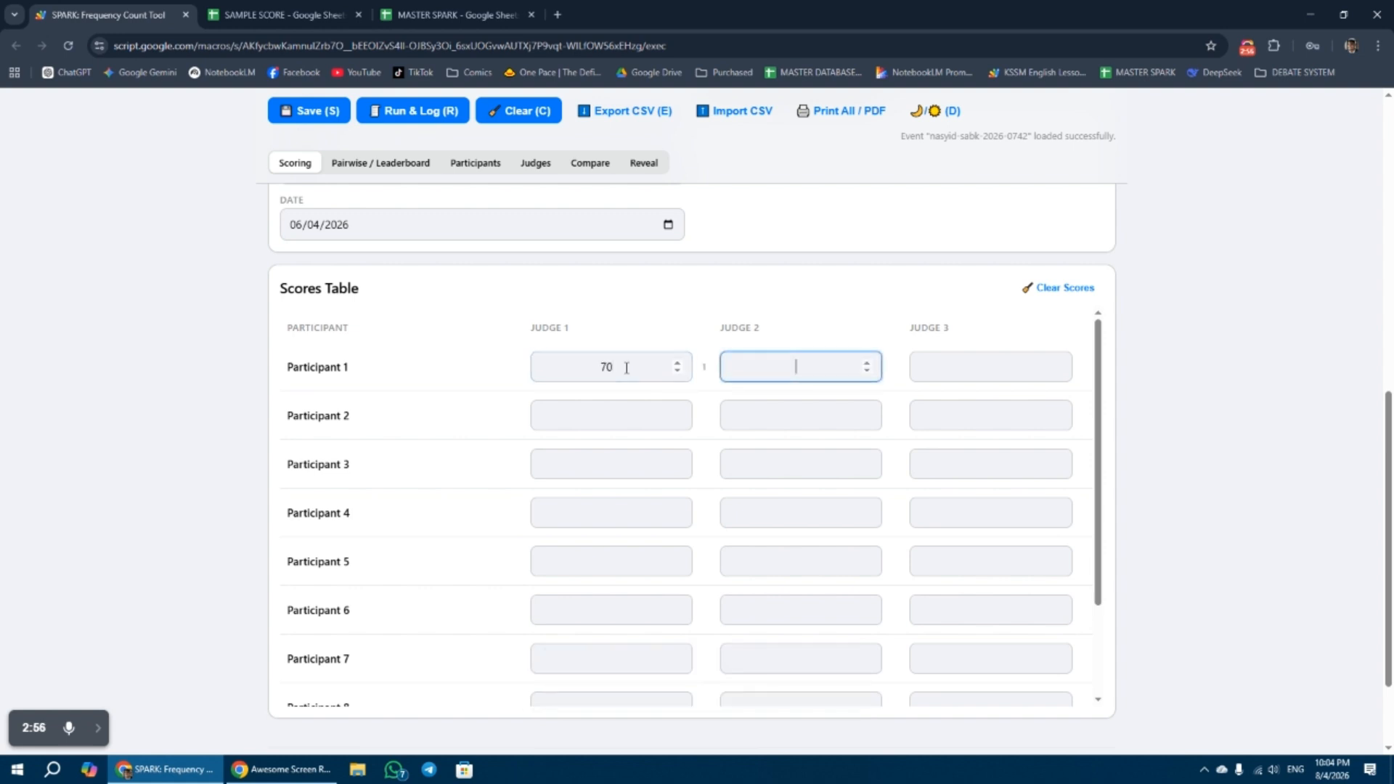
{"action": "type", "text": "71"}
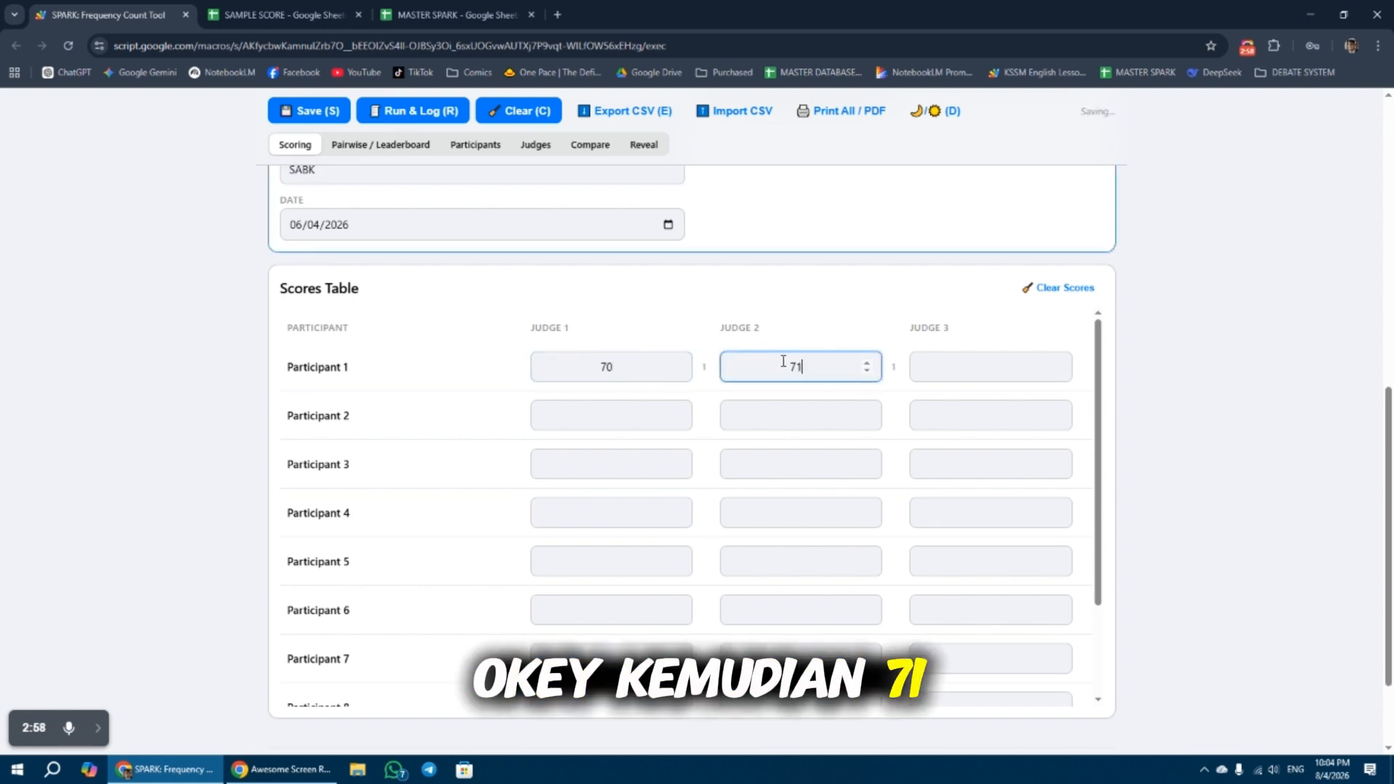
{"action": "left_click", "coordinate": [1020, 365]}
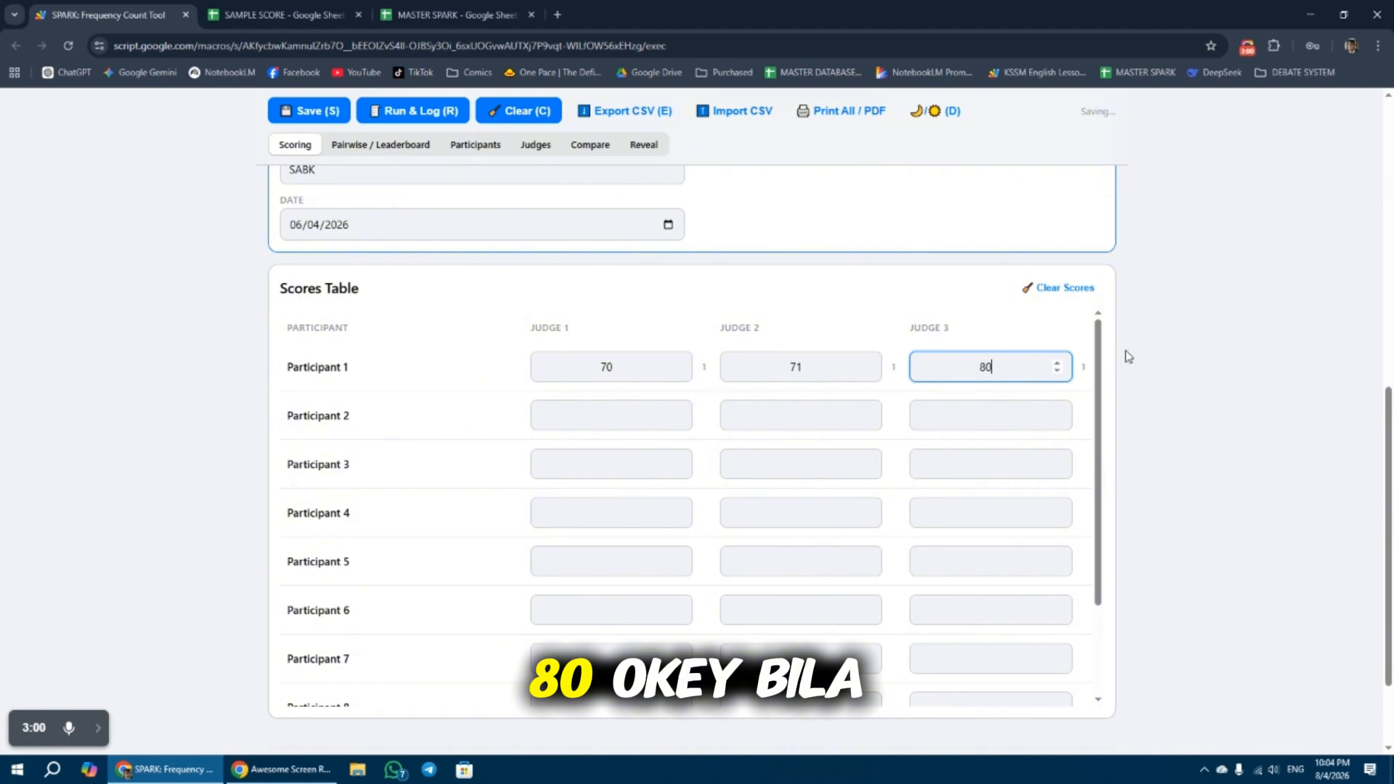
{"action": "left_click", "coordinate": [1074, 330]}
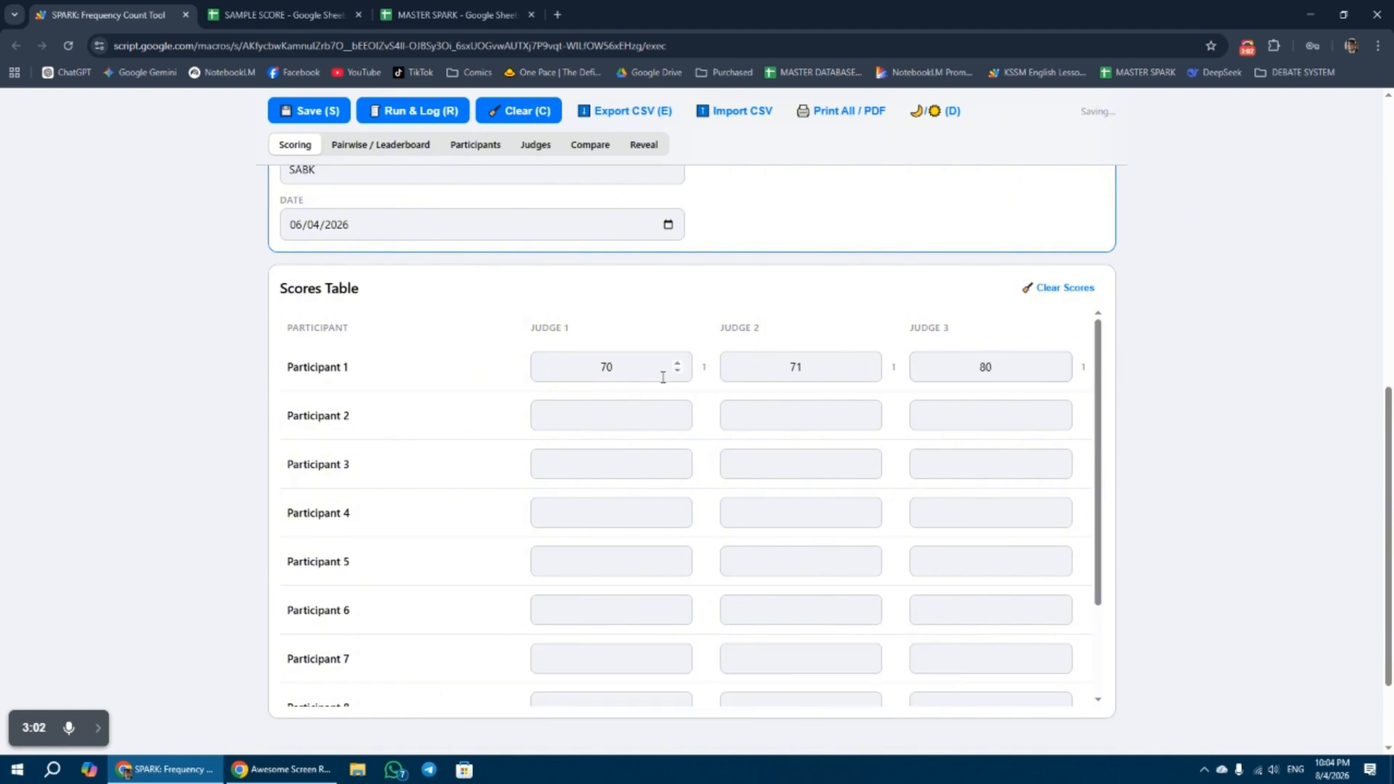
{"action": "double_click", "coordinate": [705, 366]}
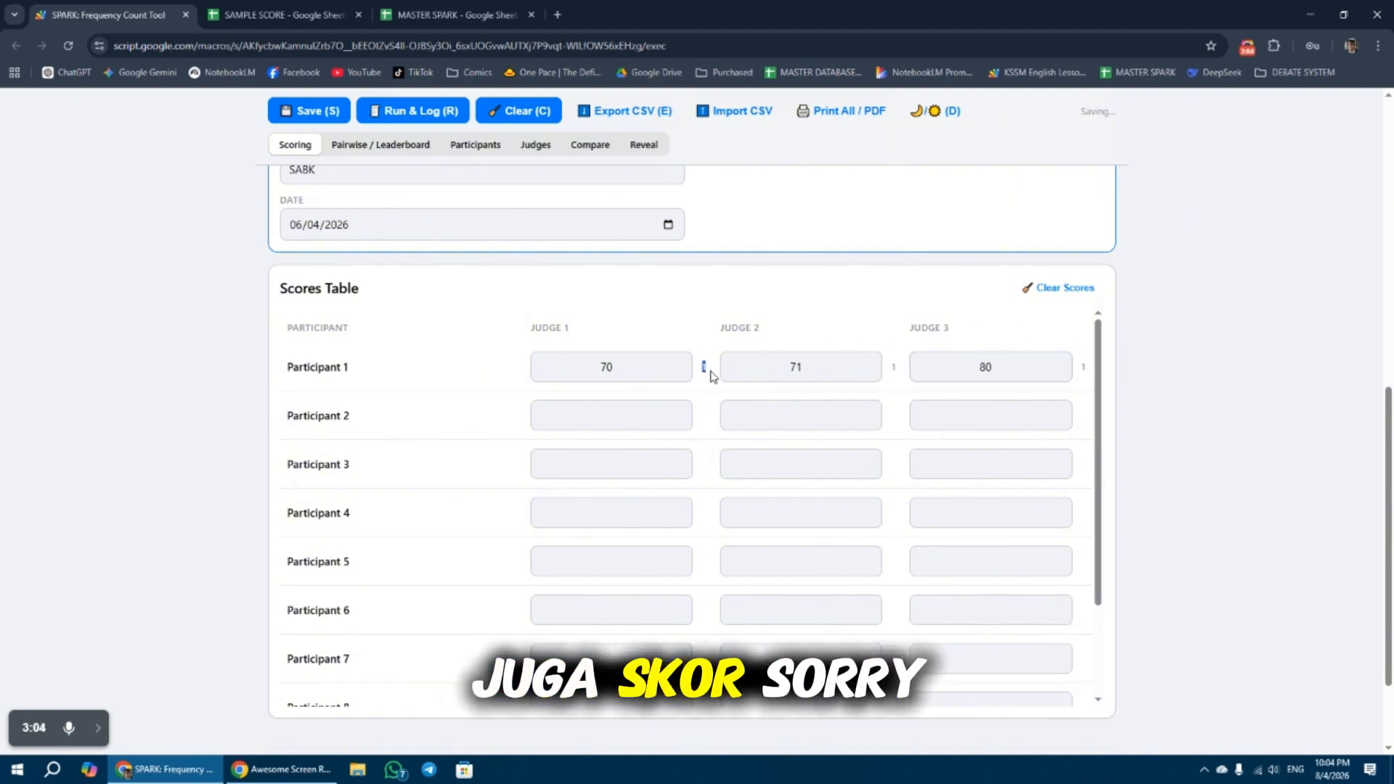
{"action": "double_click", "coordinate": [894, 367]}
{"action": "double_click", "coordinate": [1083, 367]}
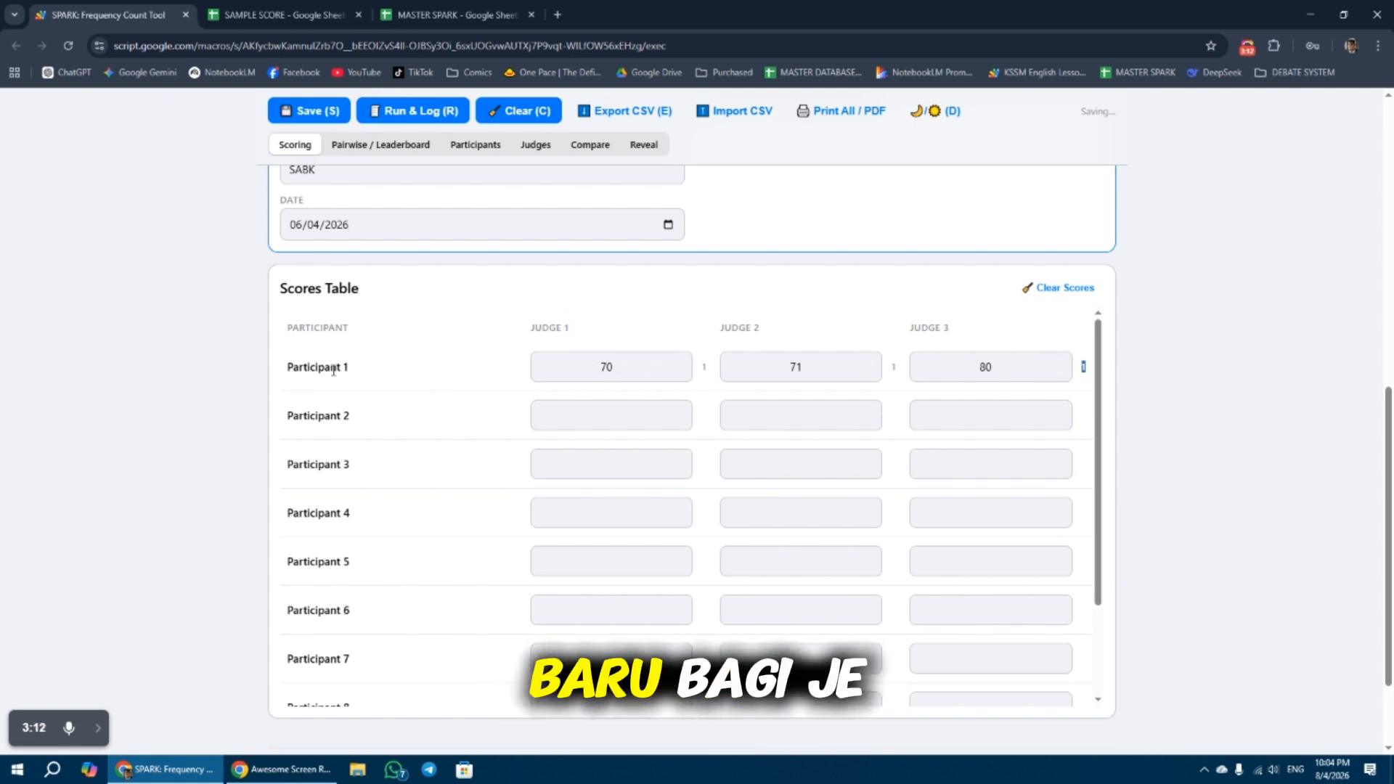
{"action": "left_click_drag", "start_coordinate": [287, 369], "coordinate": [382, 373]}
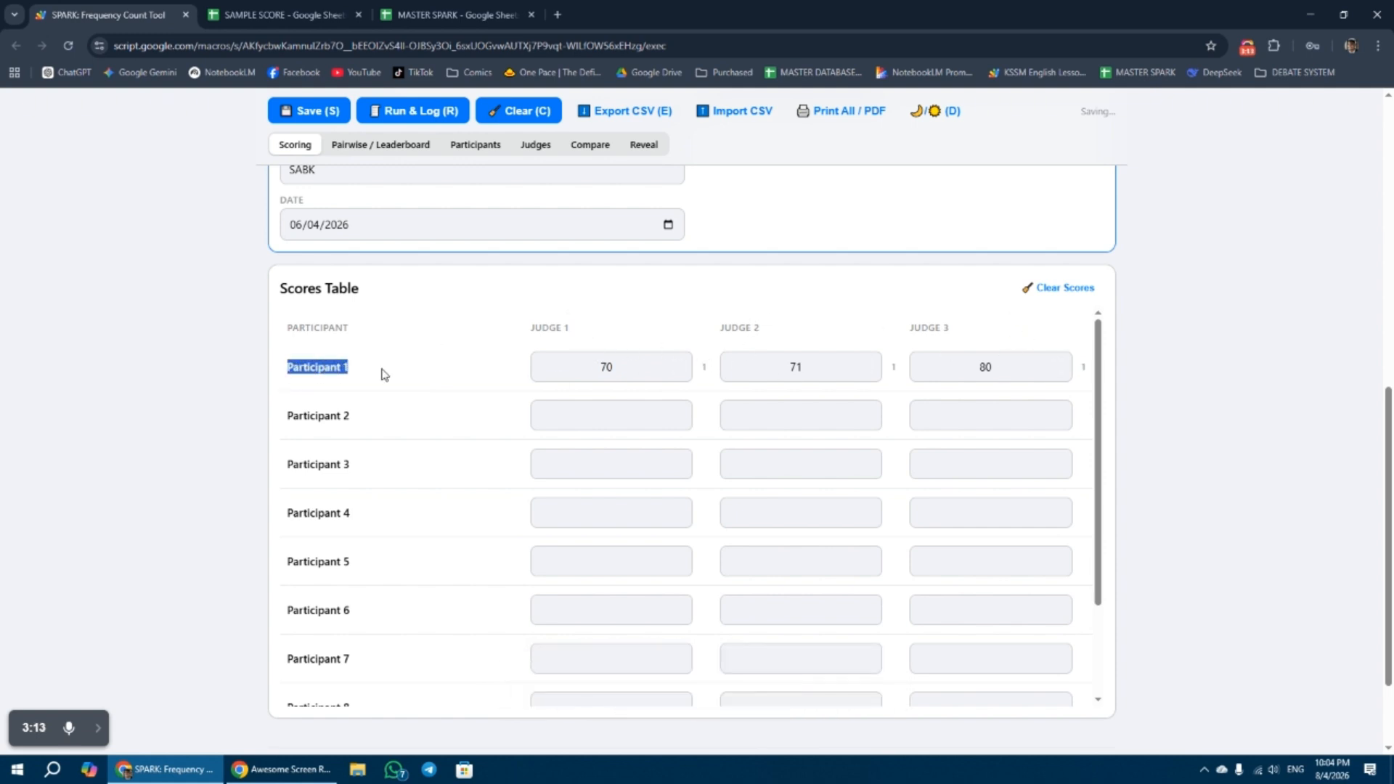
Step: Enter Participant 2's scores as 80 for Judge 1 and 70 for Judge 2
{"action": "left_click", "coordinate": [590, 408]}
{"action": "type", "text": "80"}
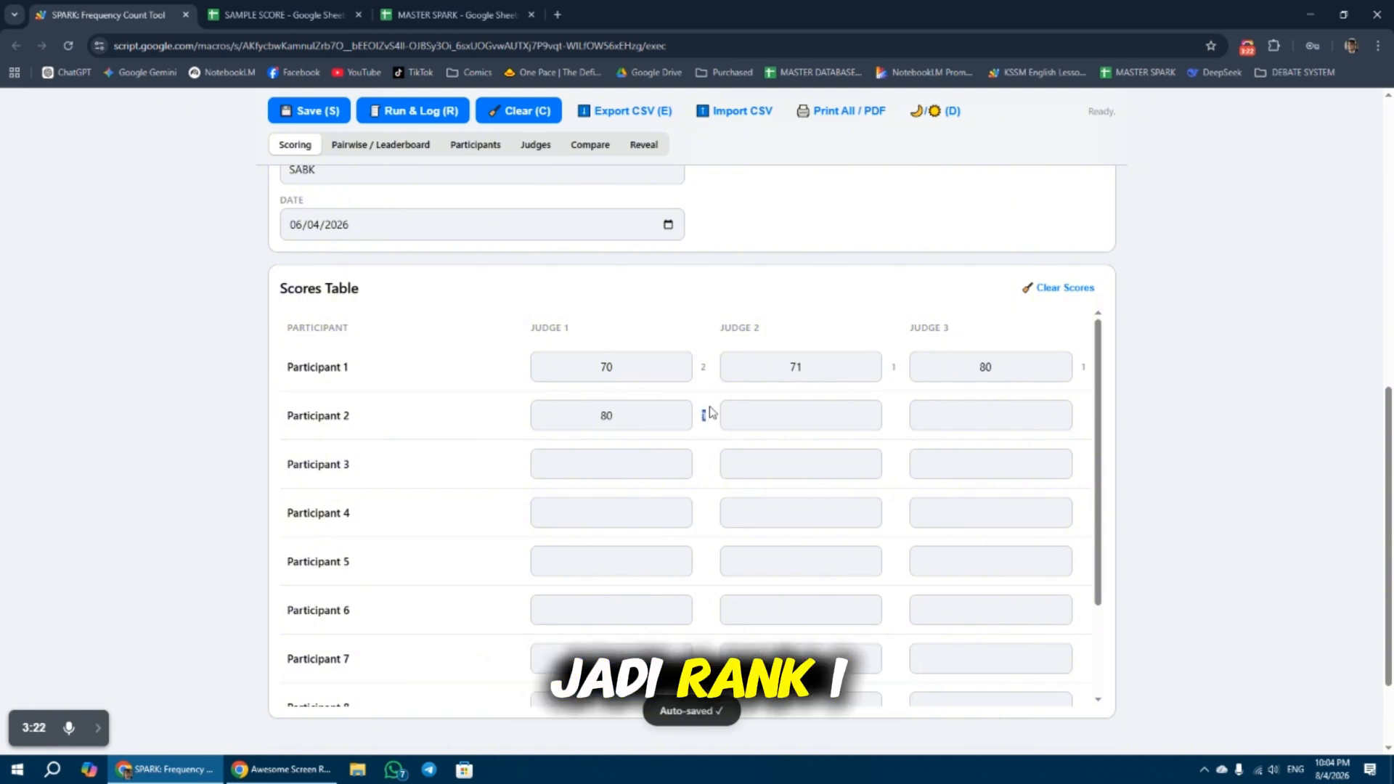
{"action": "left_click", "coordinate": [811, 425]}
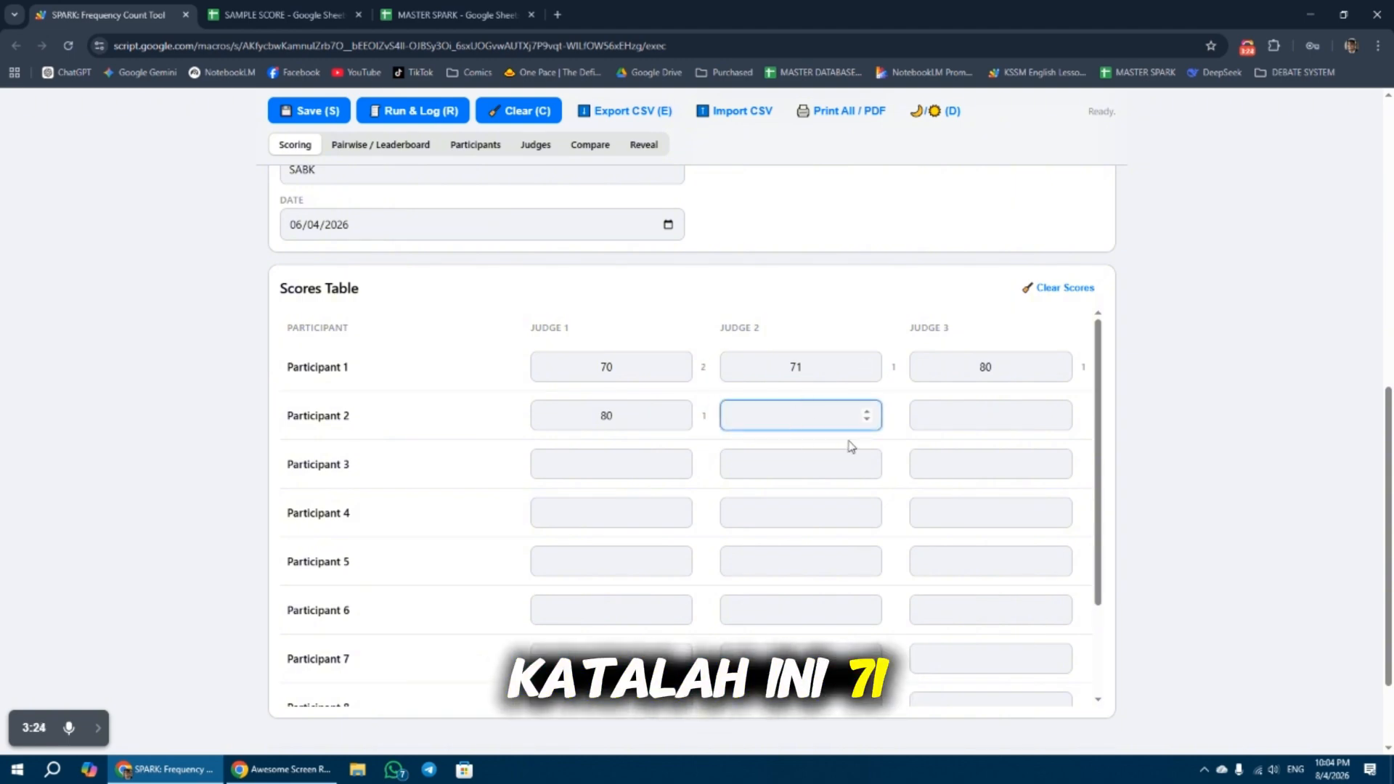
{"action": "type", "text": "70"}
{"action": "left_click", "coordinate": [901, 425]}
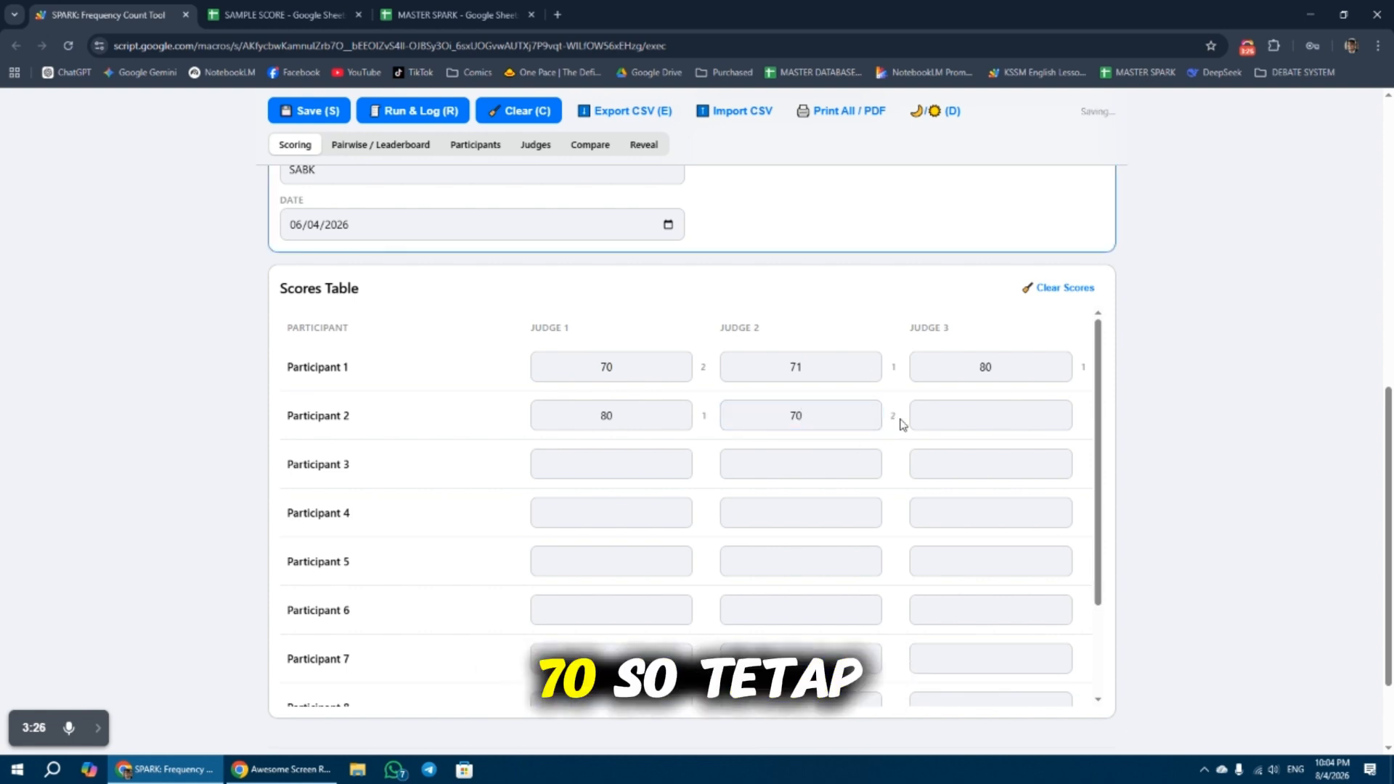
{"action": "left_click", "coordinate": [948, 423]}
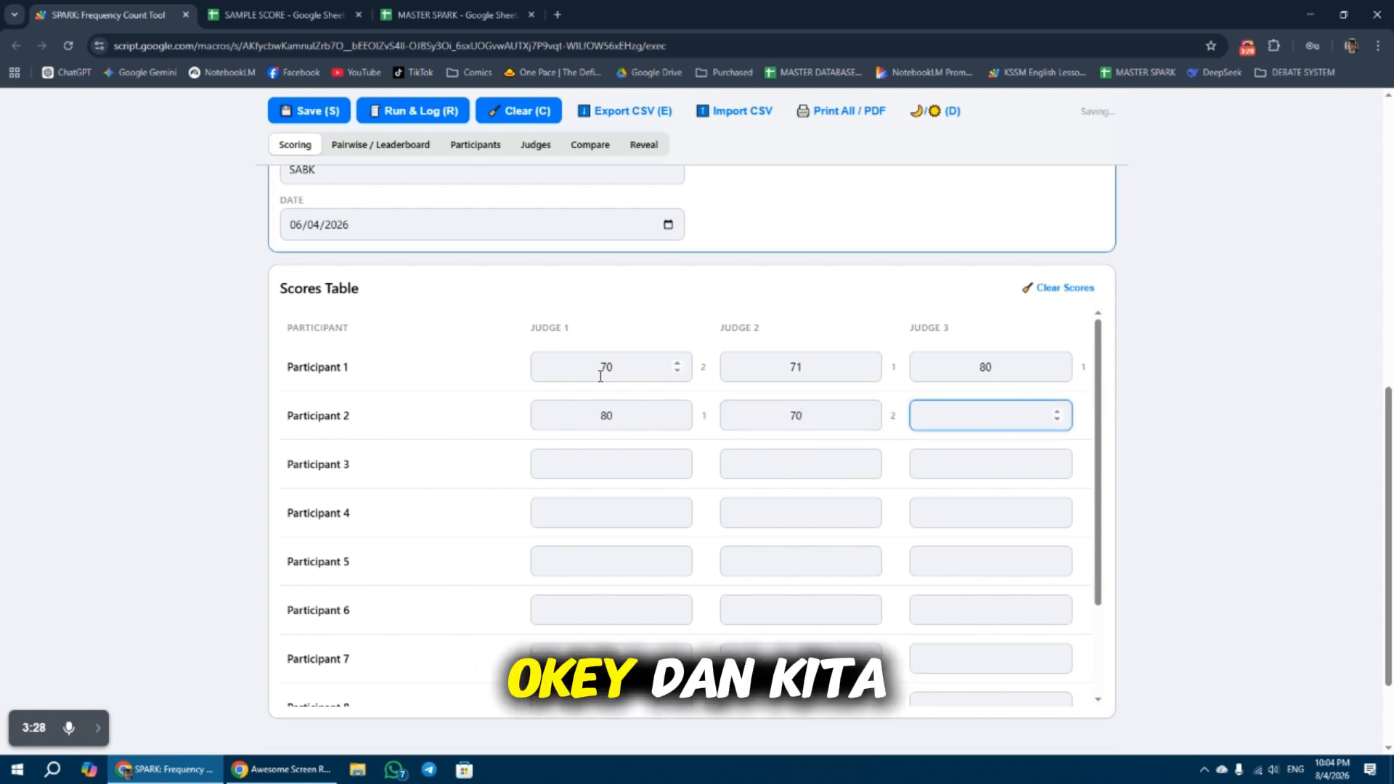
{"action": "key", "text": "Down"}
{"action": "key", "text": "Up"}
{"action": "key", "text": "Left"}
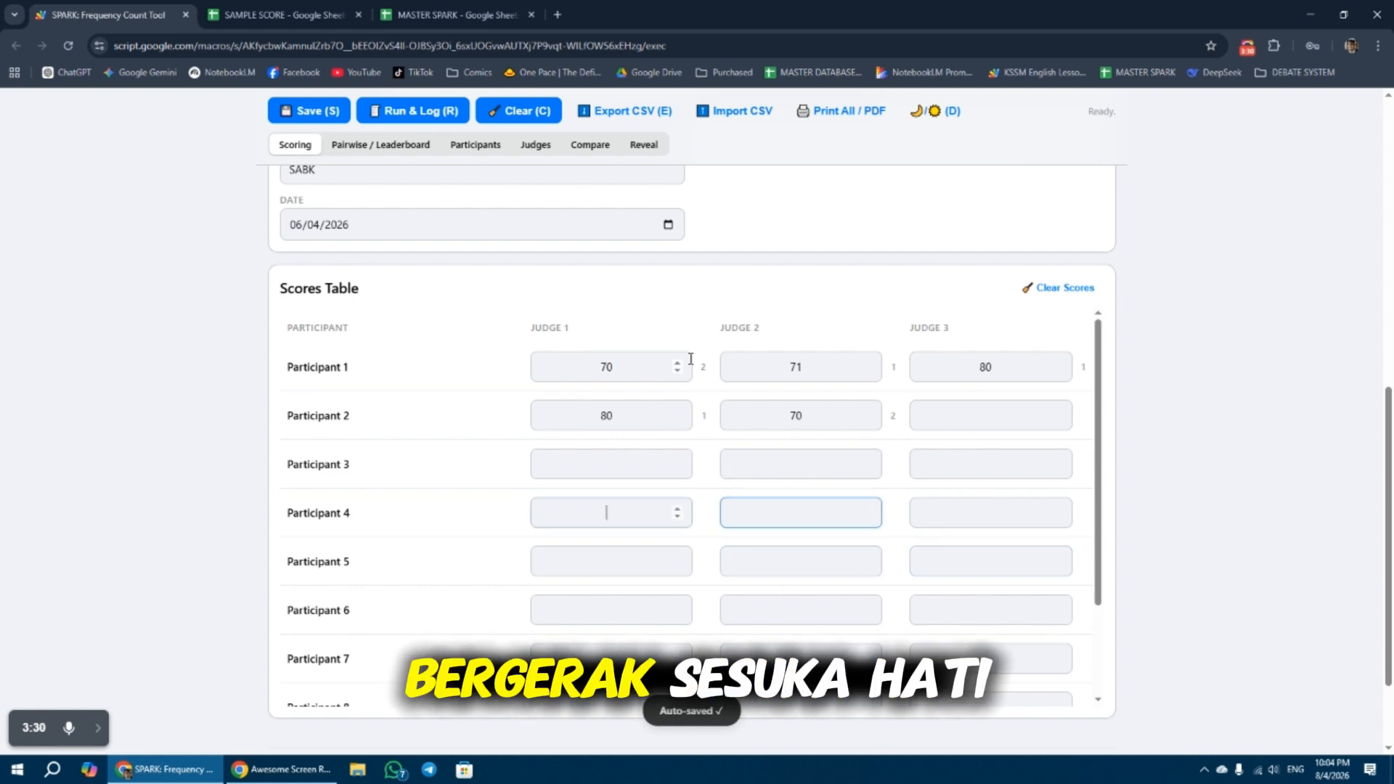
{"action": "key", "text": "Up"}
{"action": "key", "text": "Up"}
{"action": "key", "text": "Down"}
{"action": "key", "text": "Down"}
{"action": "key", "text": "Right"}
{"action": "key", "text": "Down"}
{"action": "key", "text": "Down"}
{"action": "key", "text": "Down"}
{"action": "key", "text": "Up"}
{"action": "key", "text": "Up"}
{"action": "key", "text": "Left"}
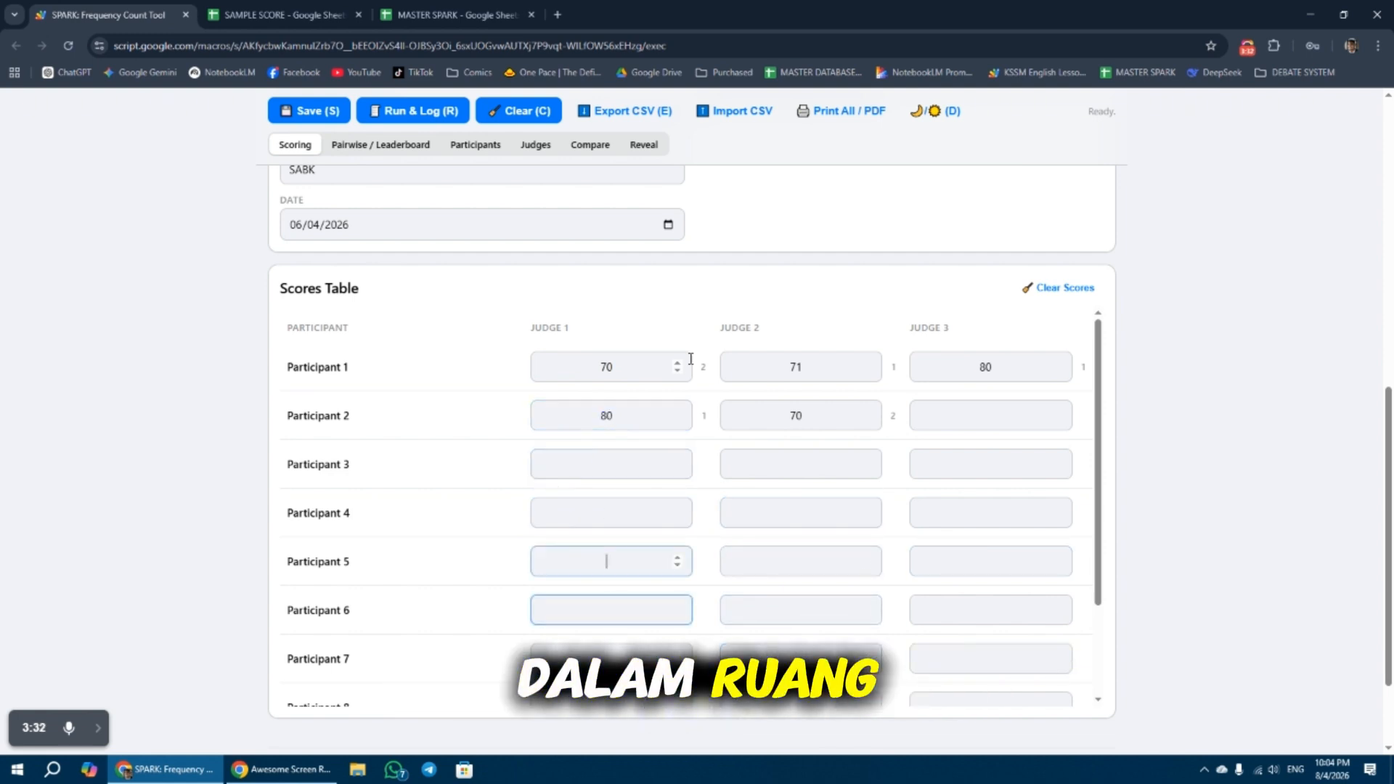
{"action": "key", "text": "Up"}
{"action": "key", "text": "Right"}
{"action": "key", "text": "Right"}
{"action": "key", "text": "Left"}
{"action": "key", "text": "Left"}
{"action": "key", "text": "Up"}
{"action": "key", "text": "Down"}
{"action": "key", "text": "Down"}
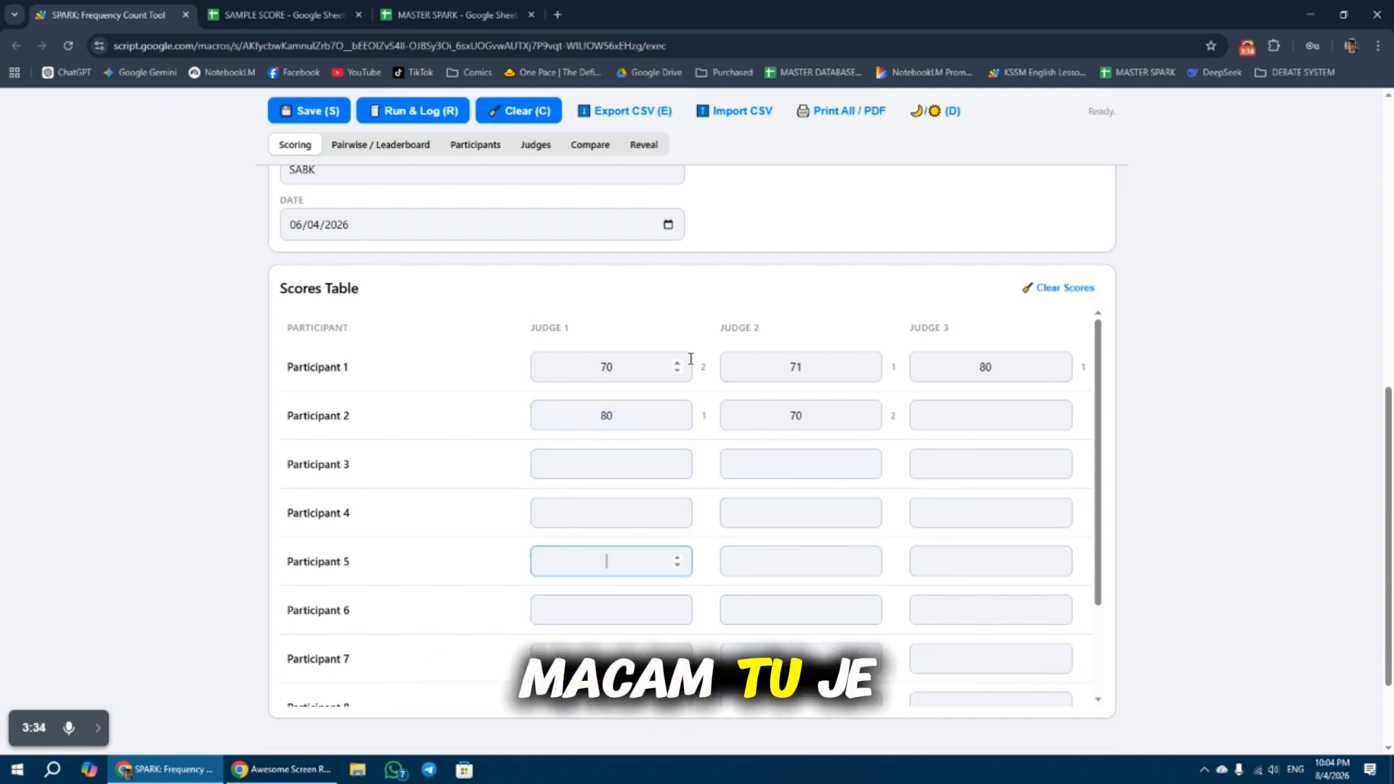
Step: Clear Participant 1's scores from all three judges, and set the Judge 3 score to 70
{"action": "key", "text": "Up"}
{"action": "key", "text": "Up"}
{"action": "key", "text": "Up"}
{"action": "key", "text": "Up"}
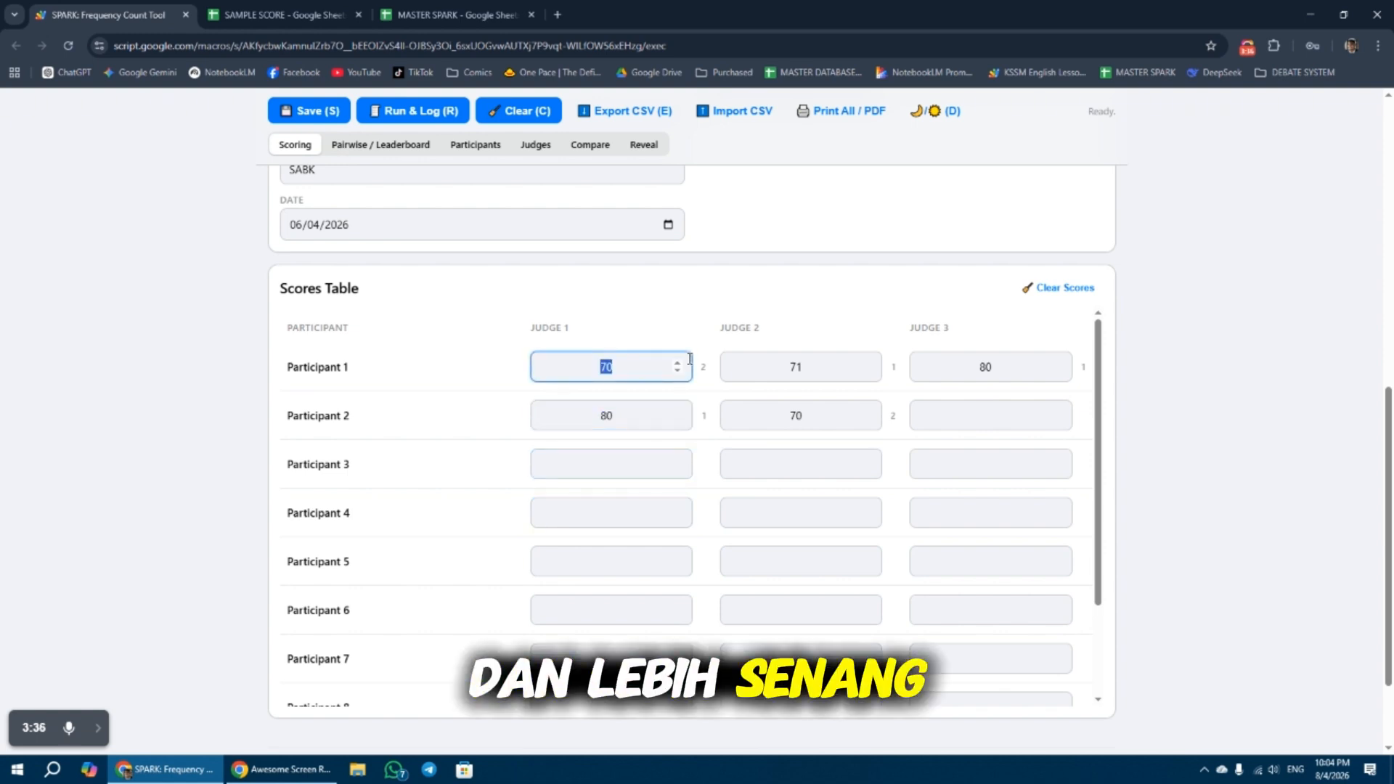
{"action": "key", "text": "BackSpace"}
{"action": "key", "text": "Right"}
{"action": "key", "text": "BackSpace"}
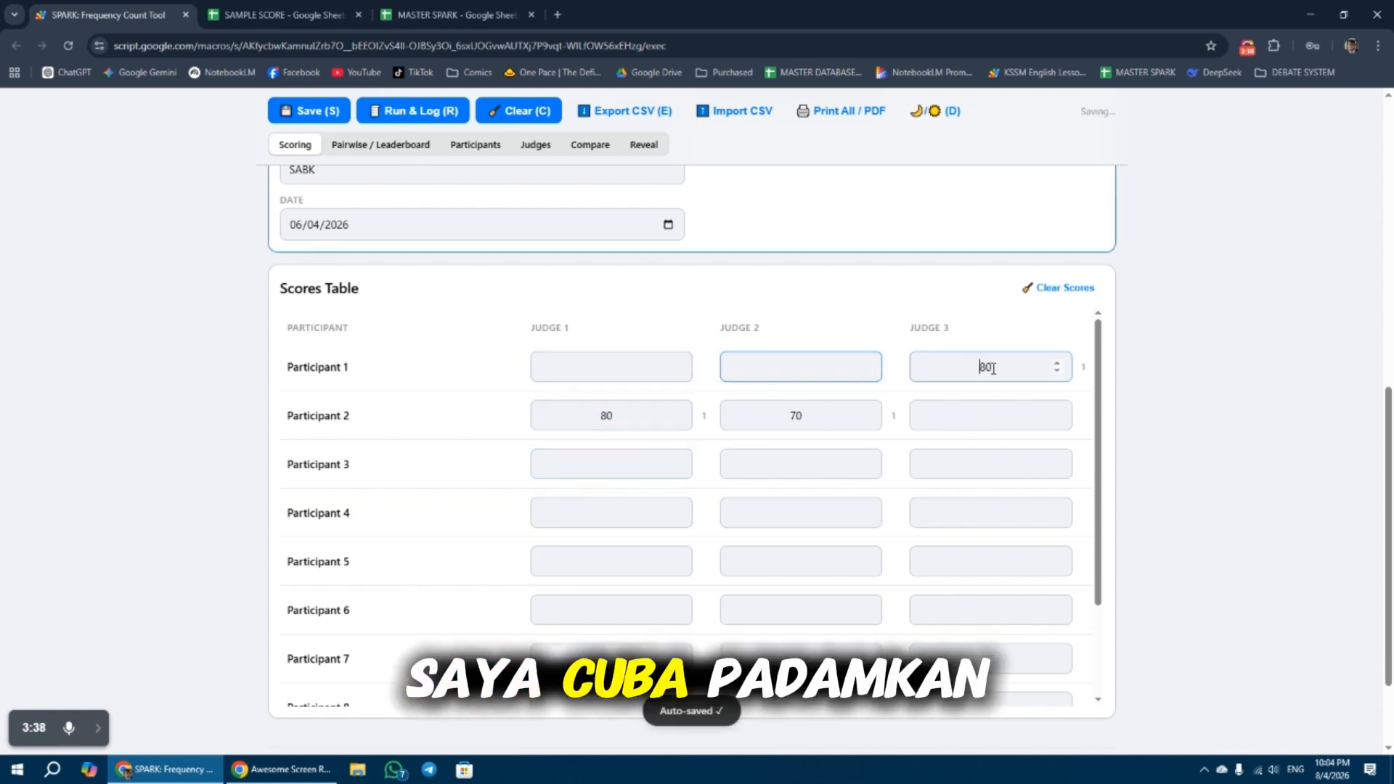
{"action": "key", "text": "Right"}
{"action": "key", "text": "BackSpace"}
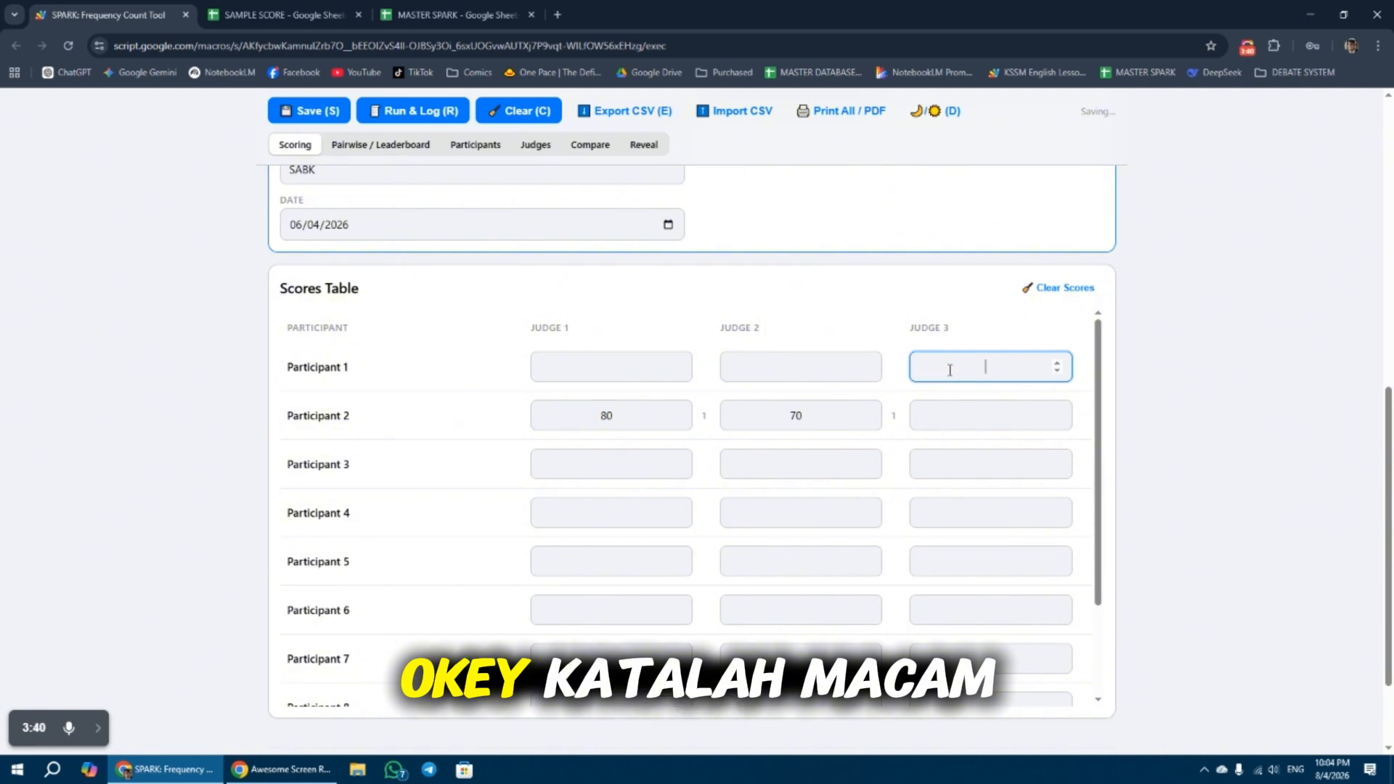
{"action": "type", "text": "70"}
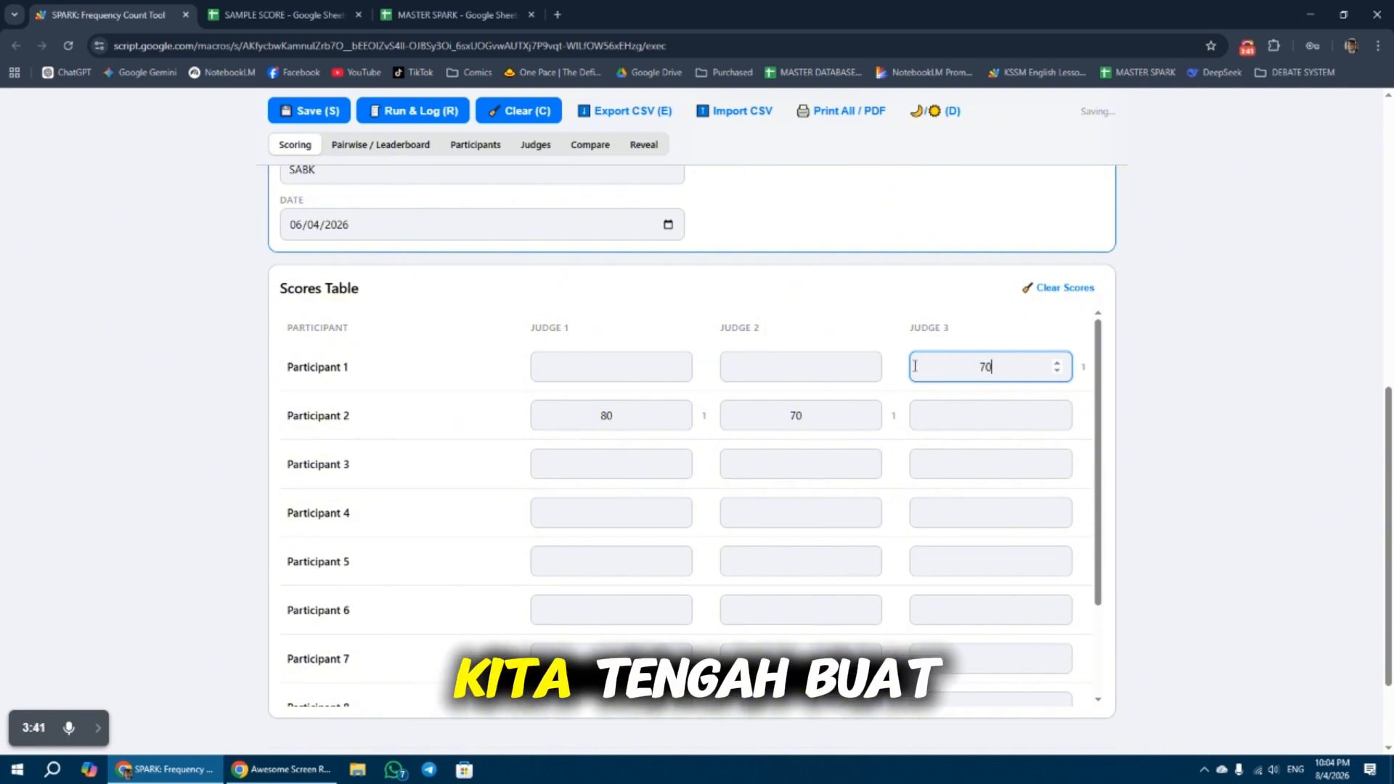
{"action": "left_click", "coordinate": [932, 320]}
Step: Copy the active event's ID to the clipboard and reload the SPARK page
{"action": "scroll", "coordinate": [941, 399], "scroll_direction": "up", "scroll_amount": 1}
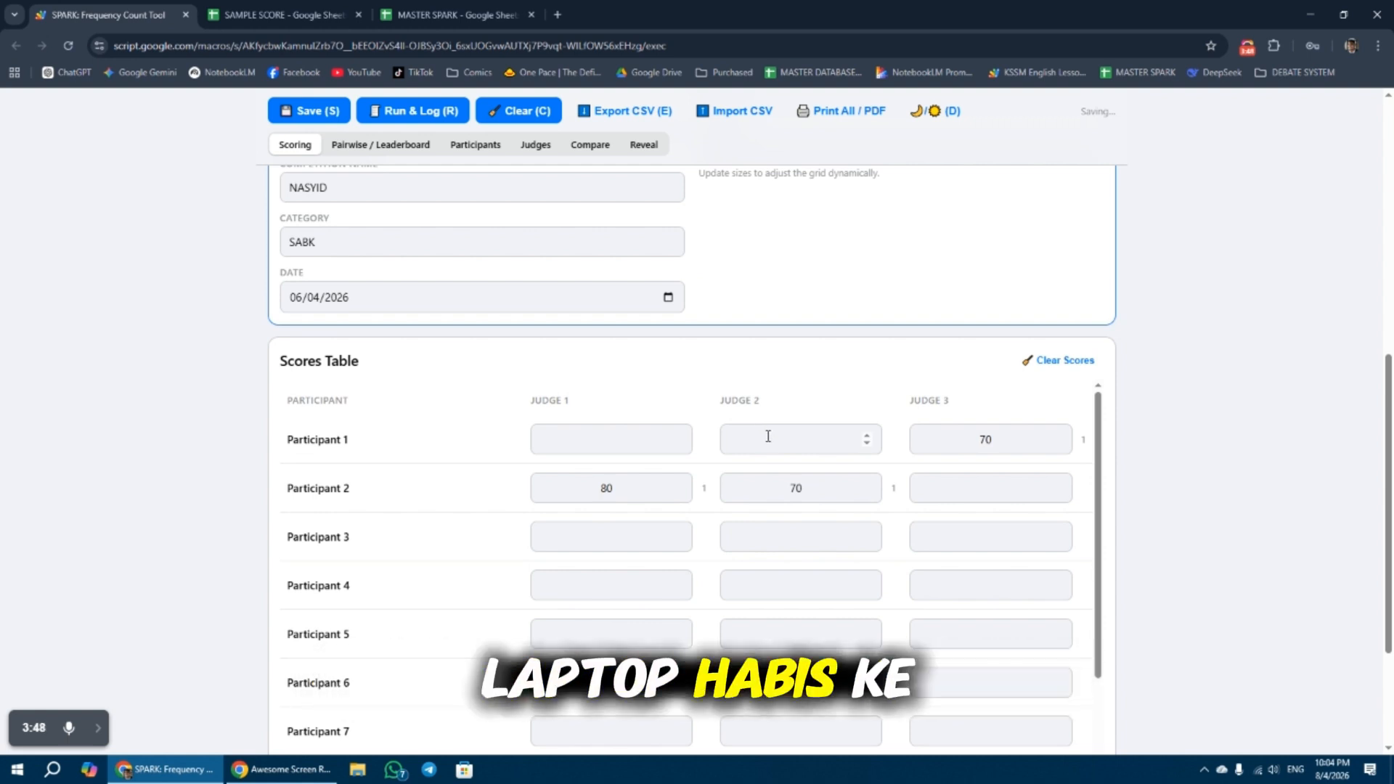
{"action": "scroll", "coordinate": [532, 352], "scroll_direction": "up", "scroll_amount": 4}
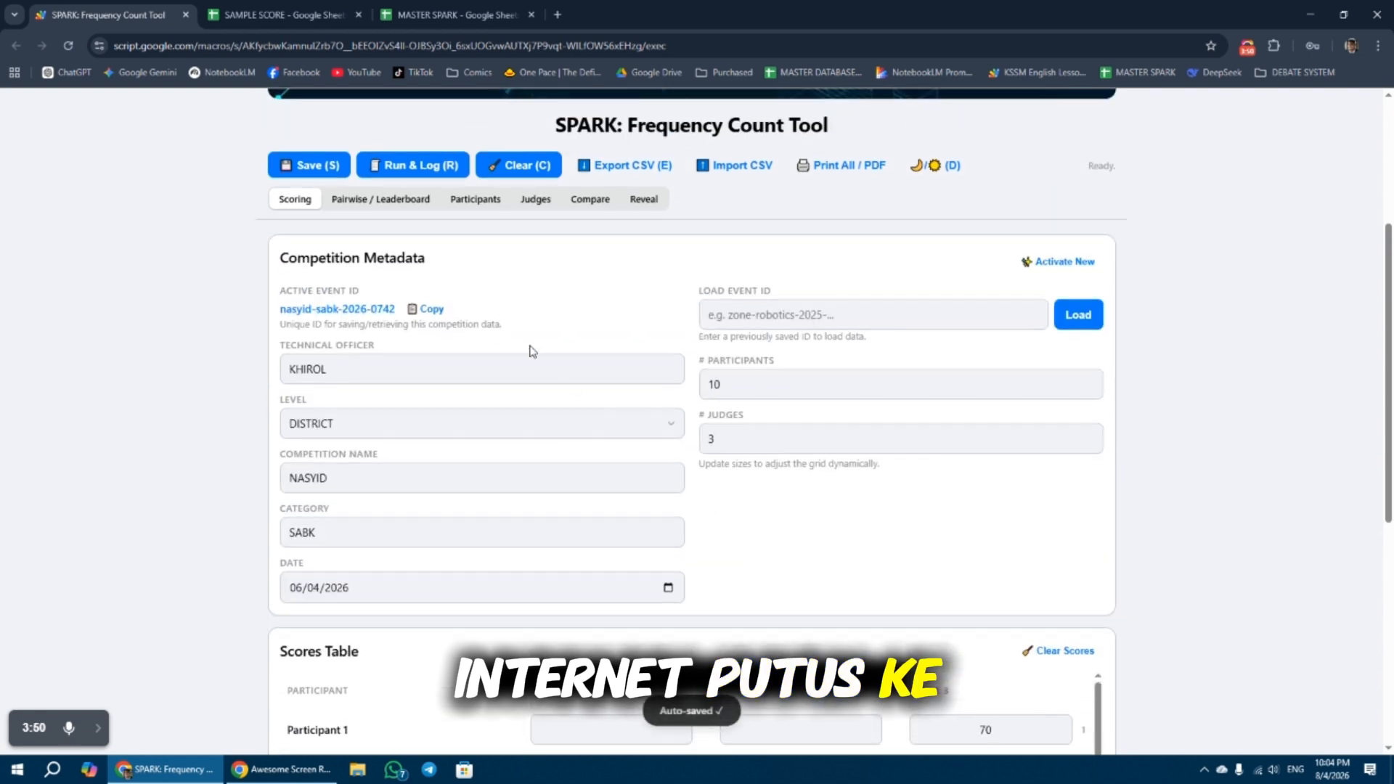
{"action": "left_click", "coordinate": [429, 310]}
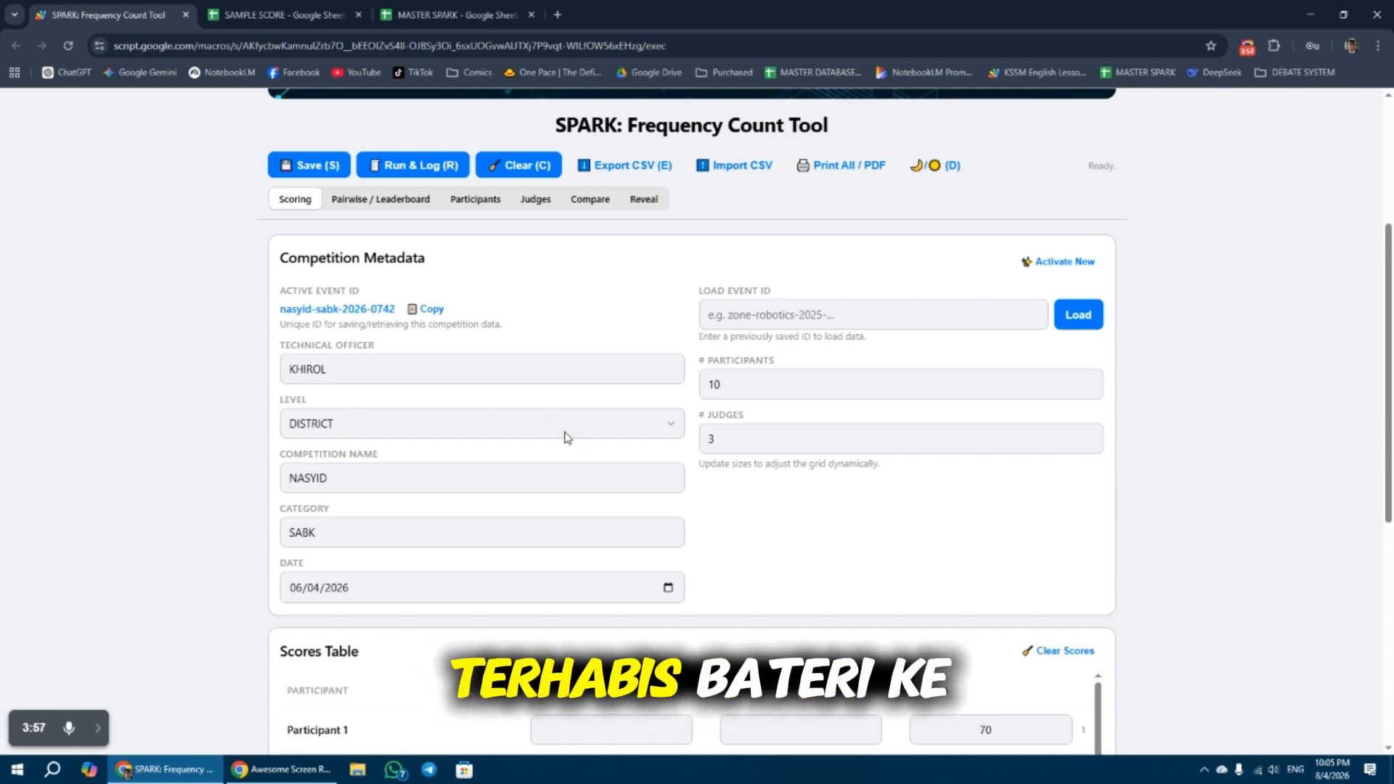
{"action": "left_click", "coordinate": [68, 45]}
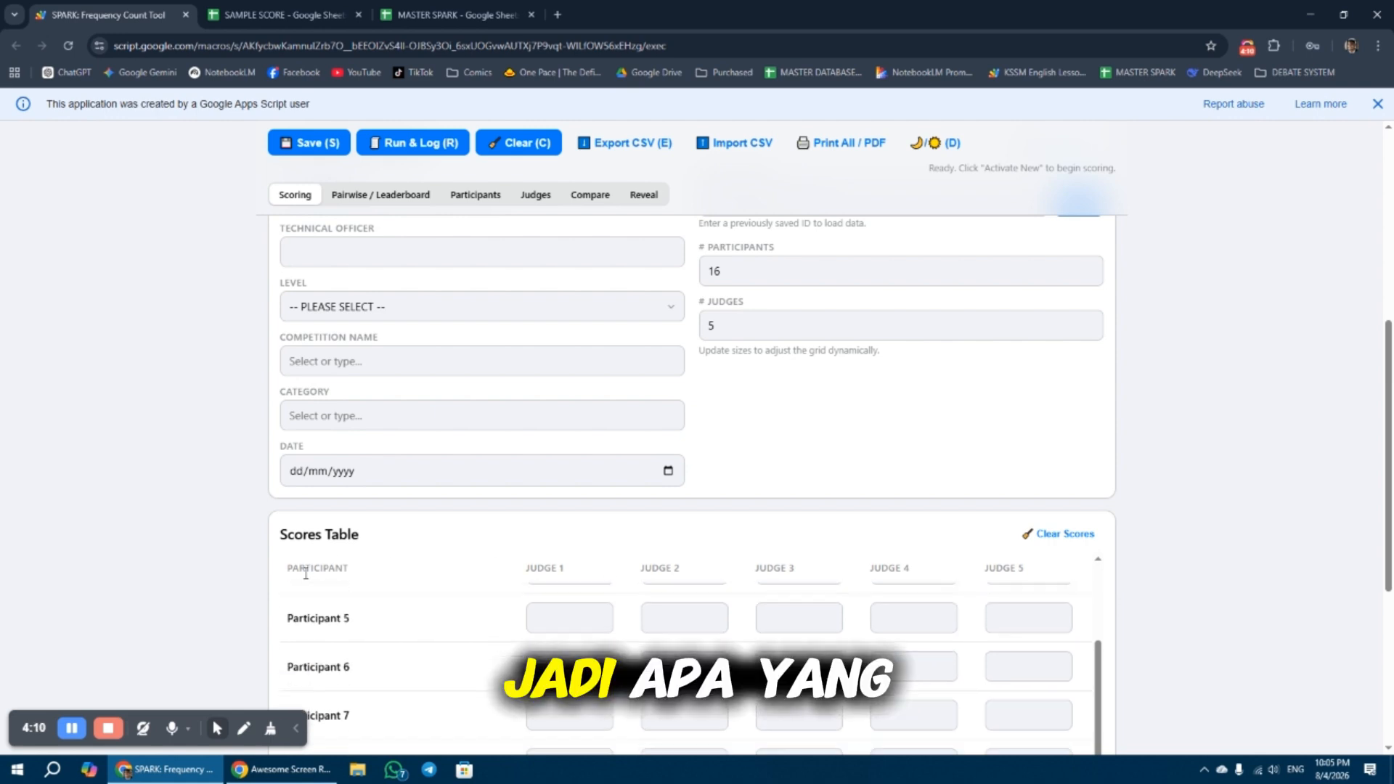
Step: Load the saved event nasyid-sabk-2026-0742 from the copied event ID and check its restored metadata
{"action": "scroll", "coordinate": [539, 576], "scroll_direction": "up", "scroll_amount": 4}
{"action": "left_click", "coordinate": [801, 492]}
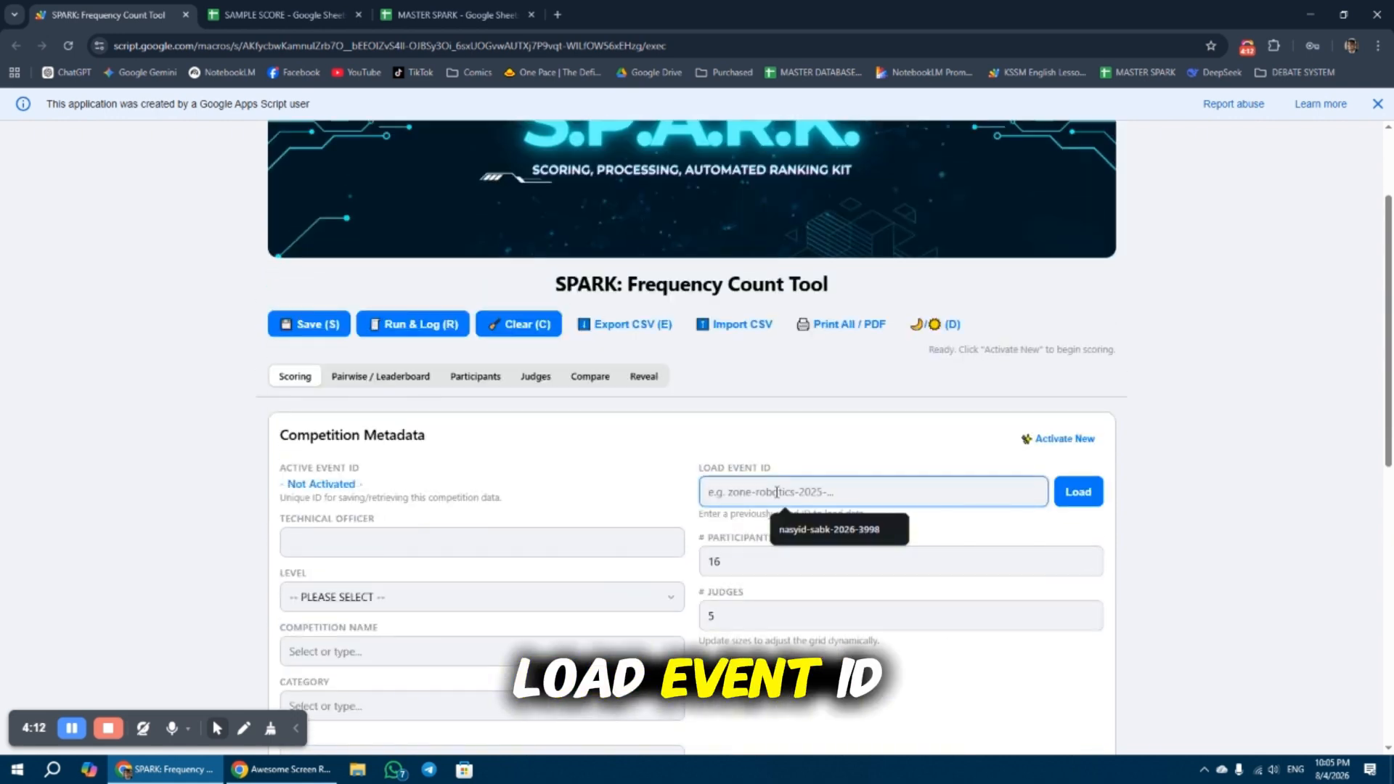
{"action": "key", "text": "ctrl+v"}
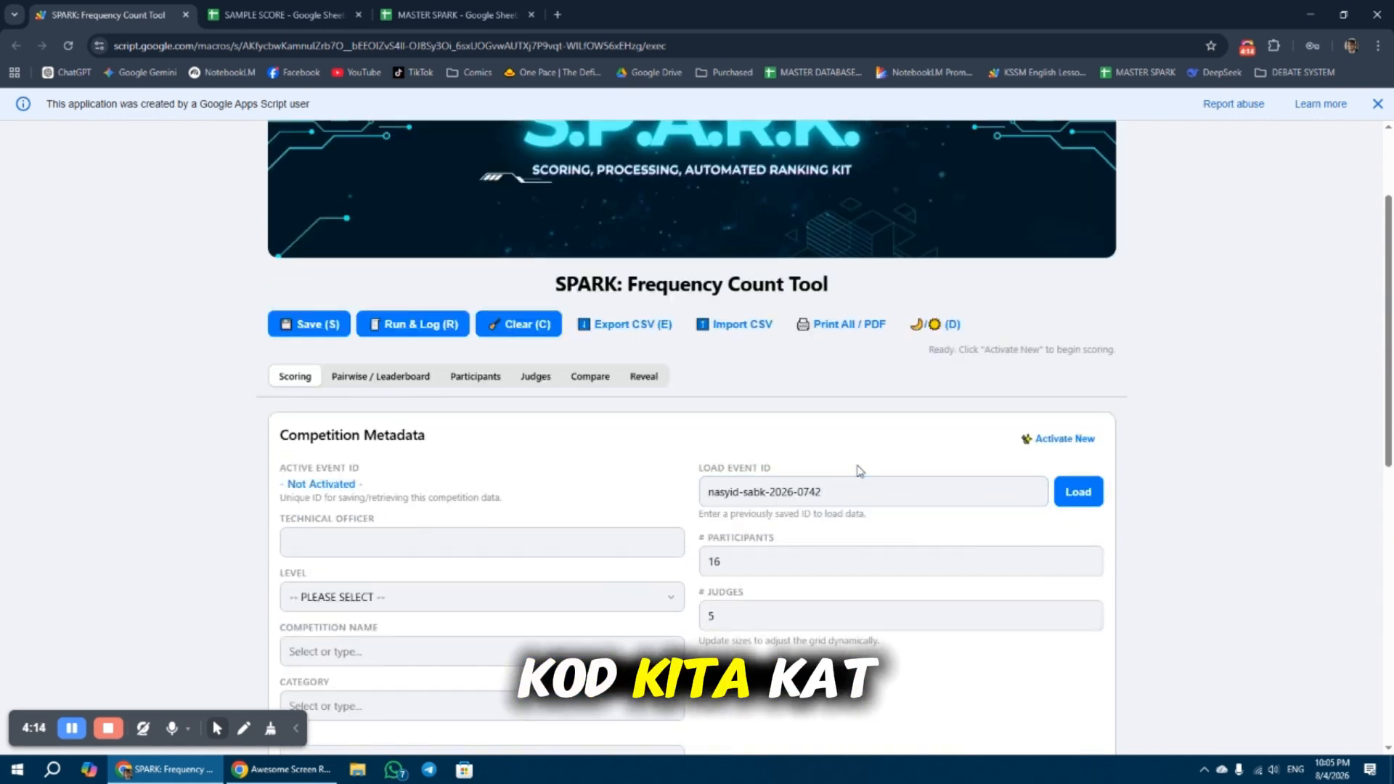
{"action": "left_click", "coordinate": [1077, 491]}
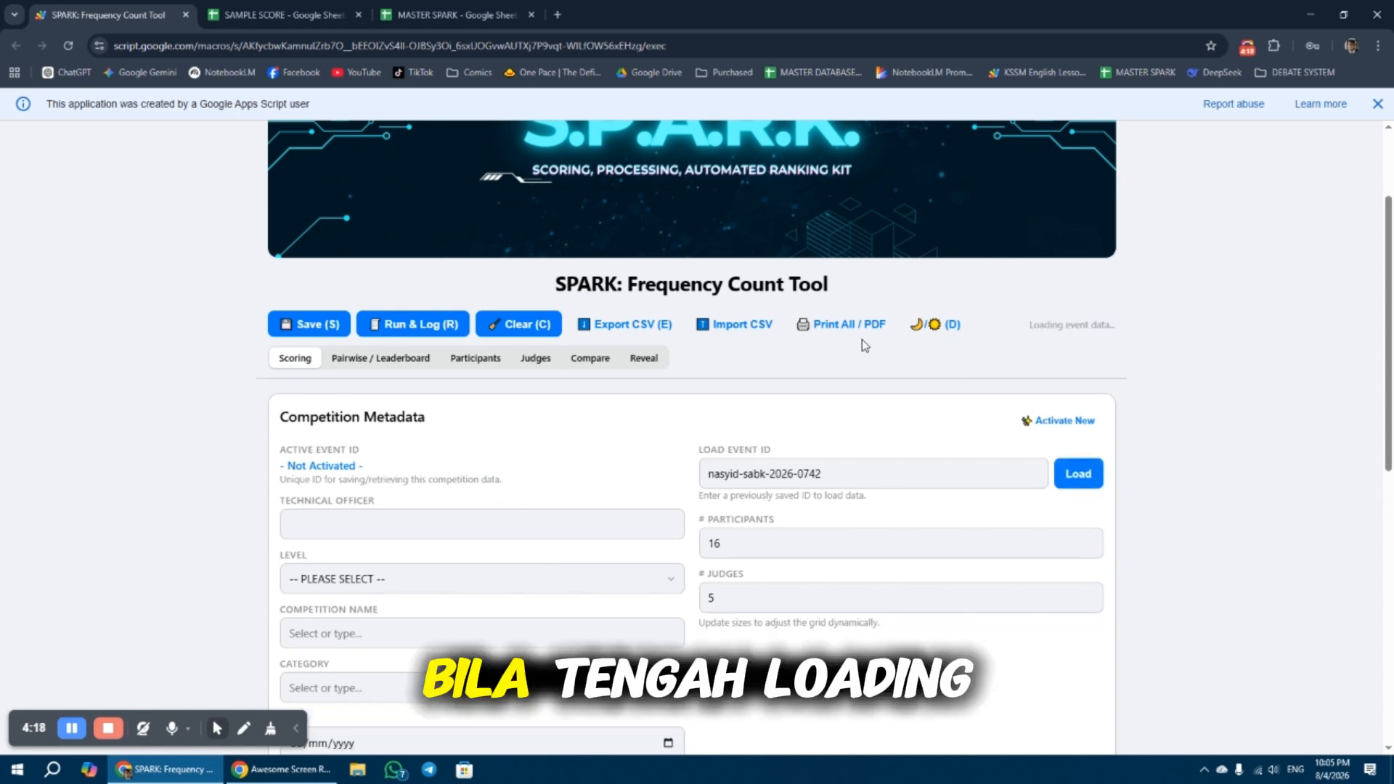
{"action": "scroll", "coordinate": [223, 521], "scroll_direction": "down", "scroll_amount": 1}
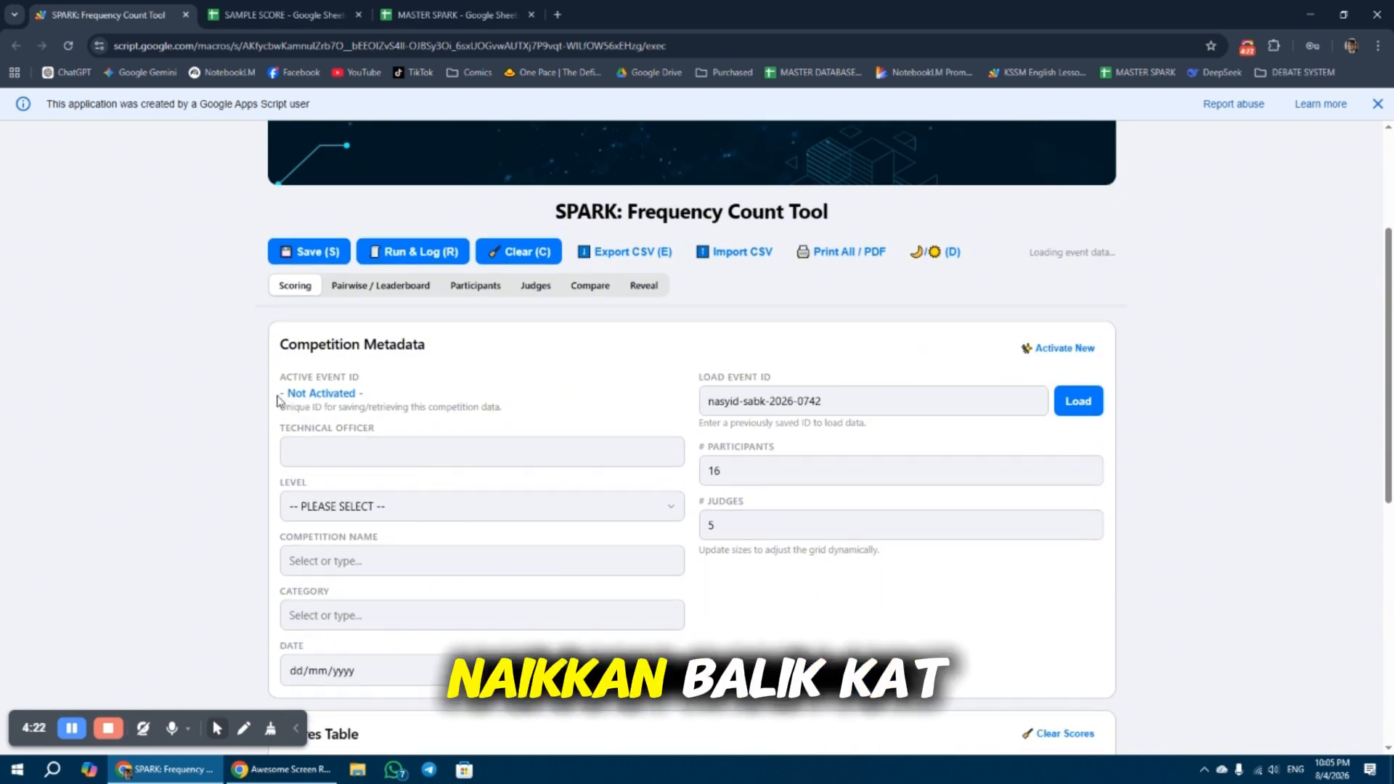
{"action": "scroll", "coordinate": [385, 482], "scroll_direction": "down", "scroll_amount": 1}
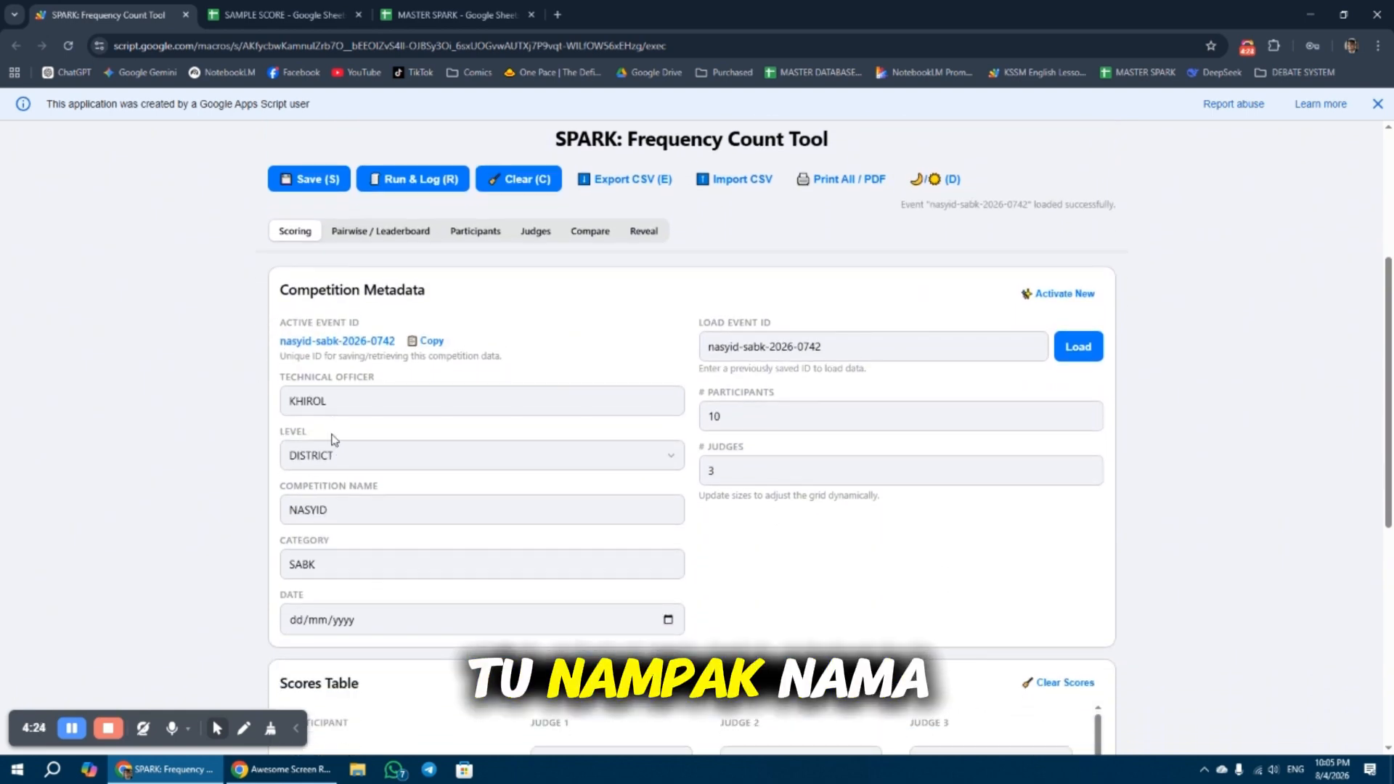
Step: Clear the remaining sample scores: Participant 1's Judge 3 score and Participant 2's Judge 1 and Judge 2 scores
{"action": "scroll", "coordinate": [785, 464], "scroll_direction": "down", "scroll_amount": 4}
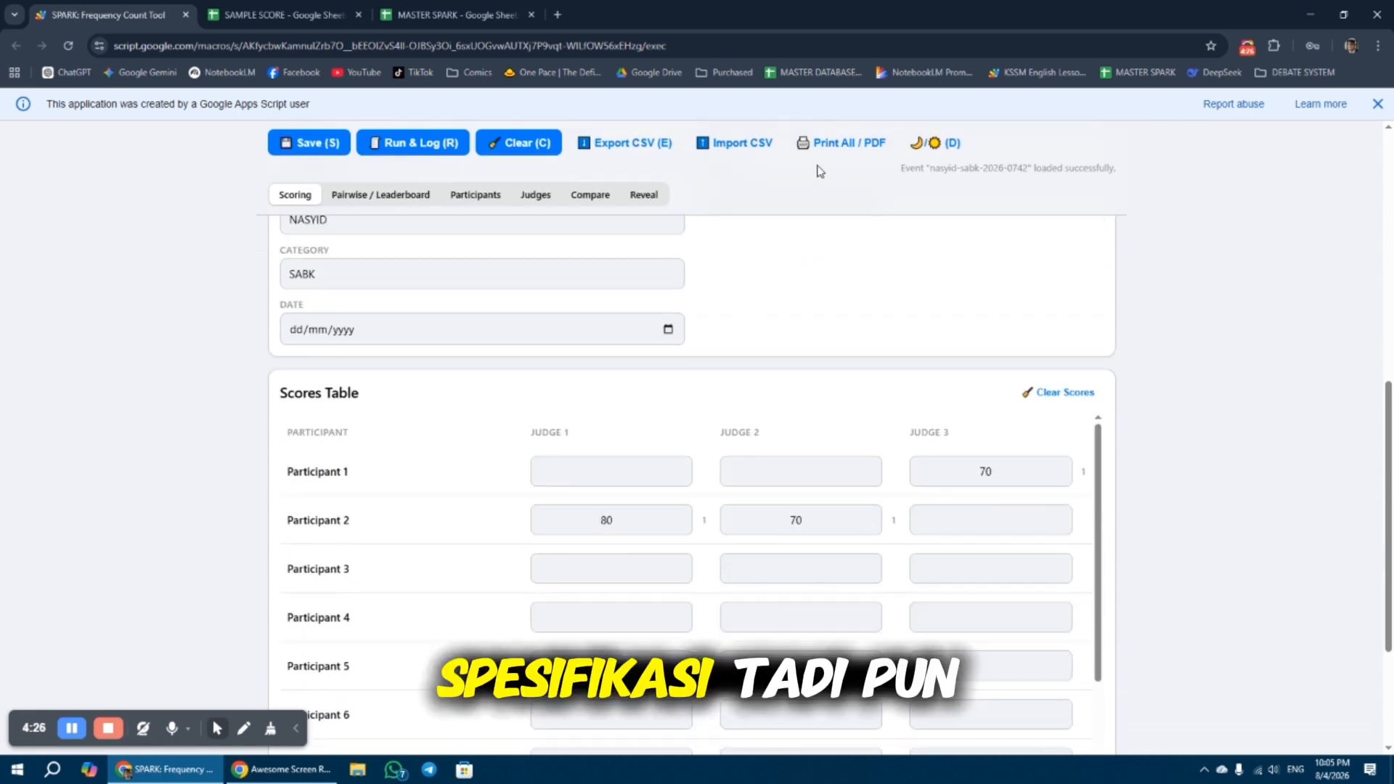
{"action": "scroll", "coordinate": [755, 396], "scroll_direction": "down", "scroll_amount": 3}
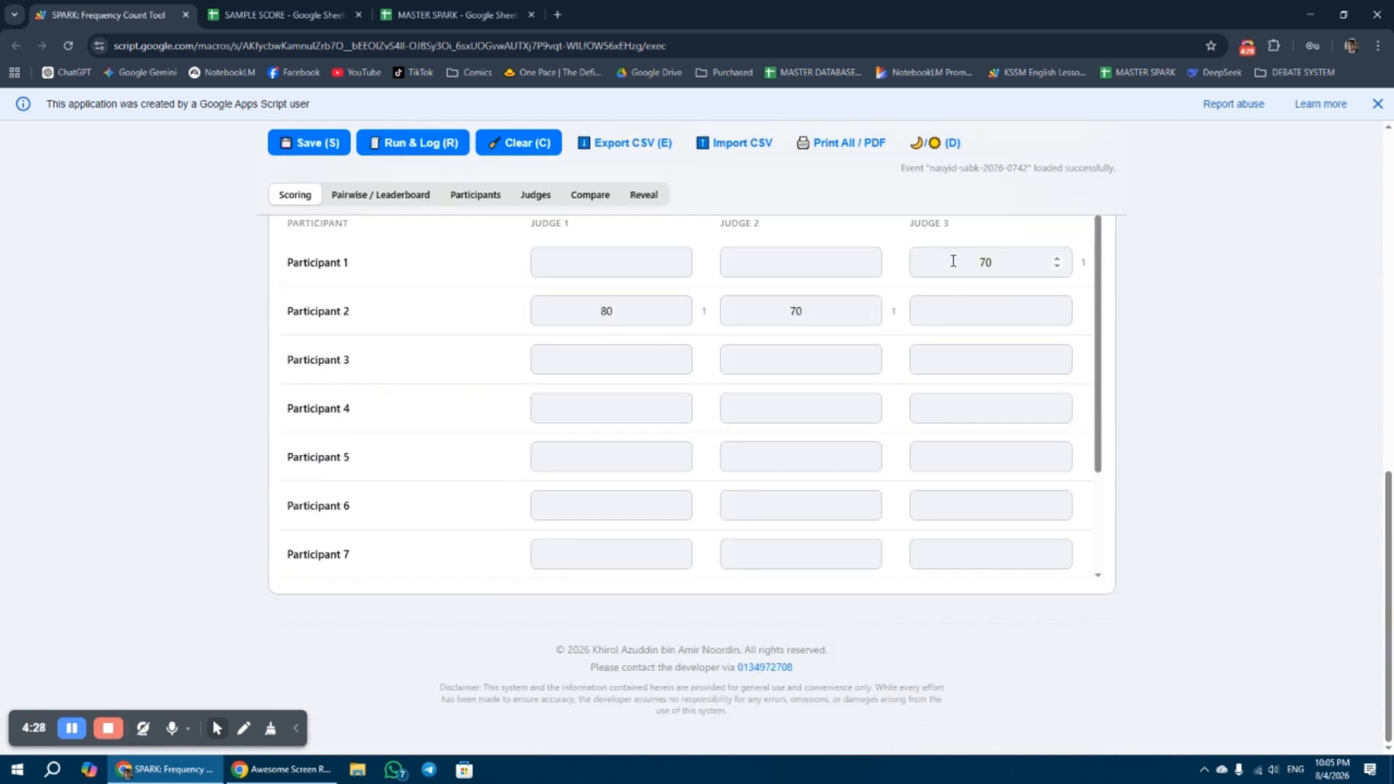
{"action": "left_click", "coordinate": [1016, 261]}
{"action": "key", "text": "BackSpace"}
{"action": "left_click", "coordinate": [548, 310]}
{"action": "key", "text": "BackSpace"}
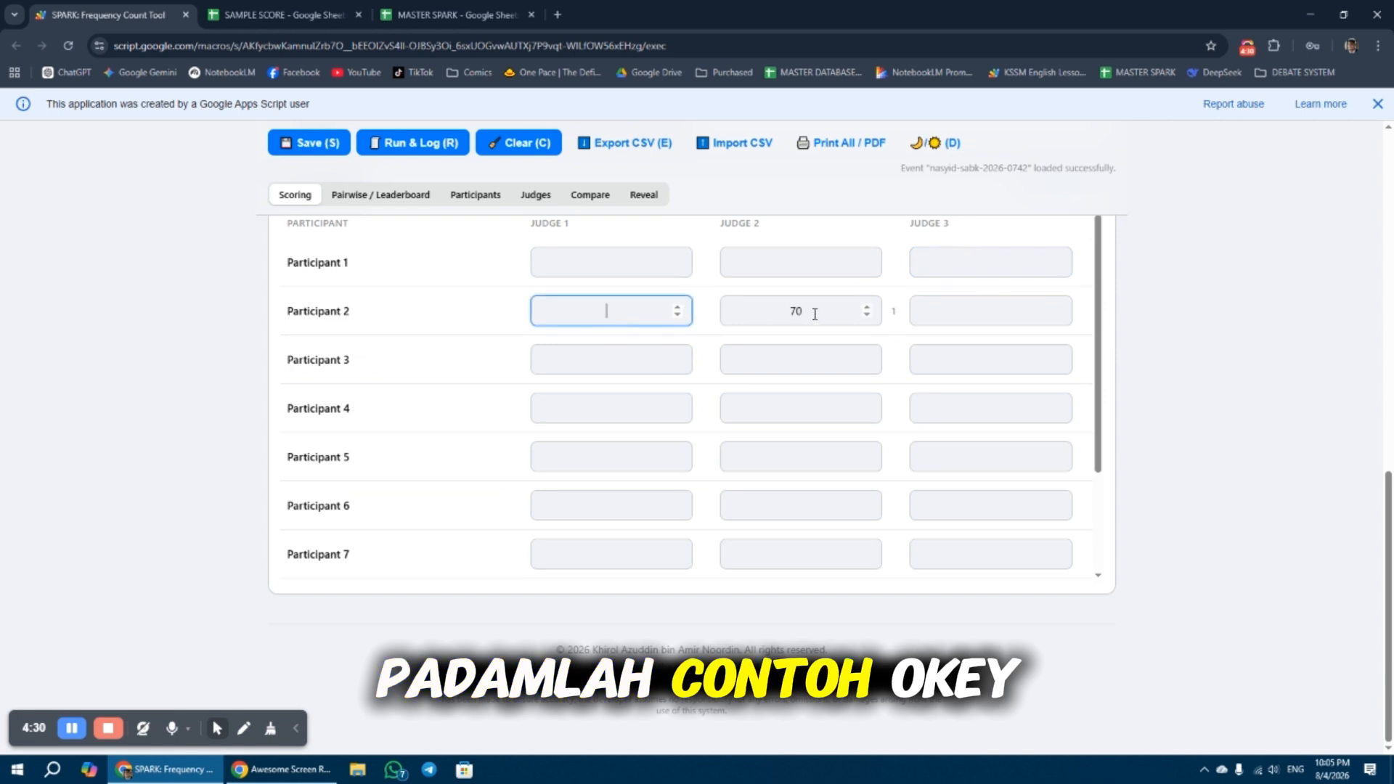
{"action": "left_click", "coordinate": [796, 310]}
{"action": "key", "text": "BackSpace"}
{"action": "left_click", "coordinate": [799, 229]}
{"action": "scroll", "coordinate": [565, 387], "scroll_direction": "up", "scroll_amount": 1}
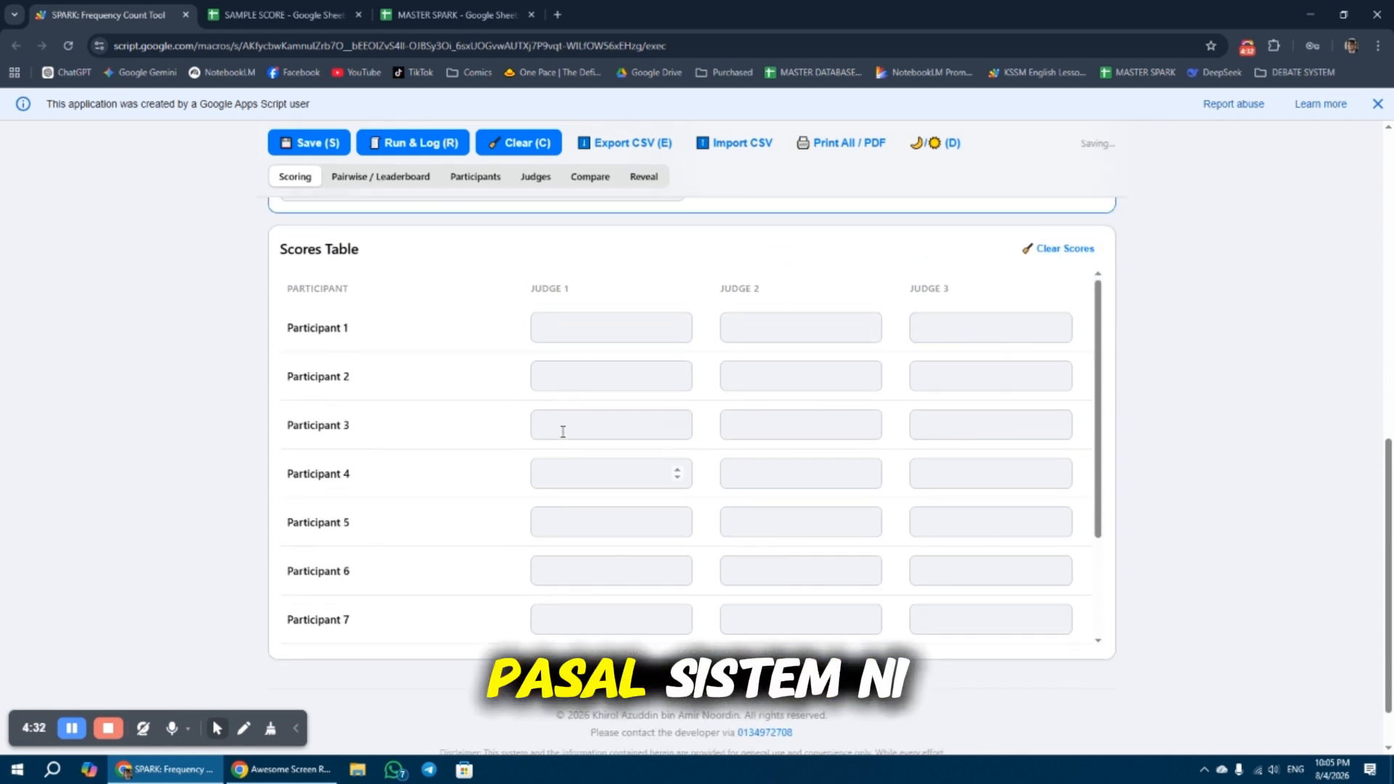
Step: Copy all three judges' scores for the ten participants, cells B2:D11, from the SAMPLE SCORE spreadsheet
{"action": "left_click", "coordinate": [610, 335]}
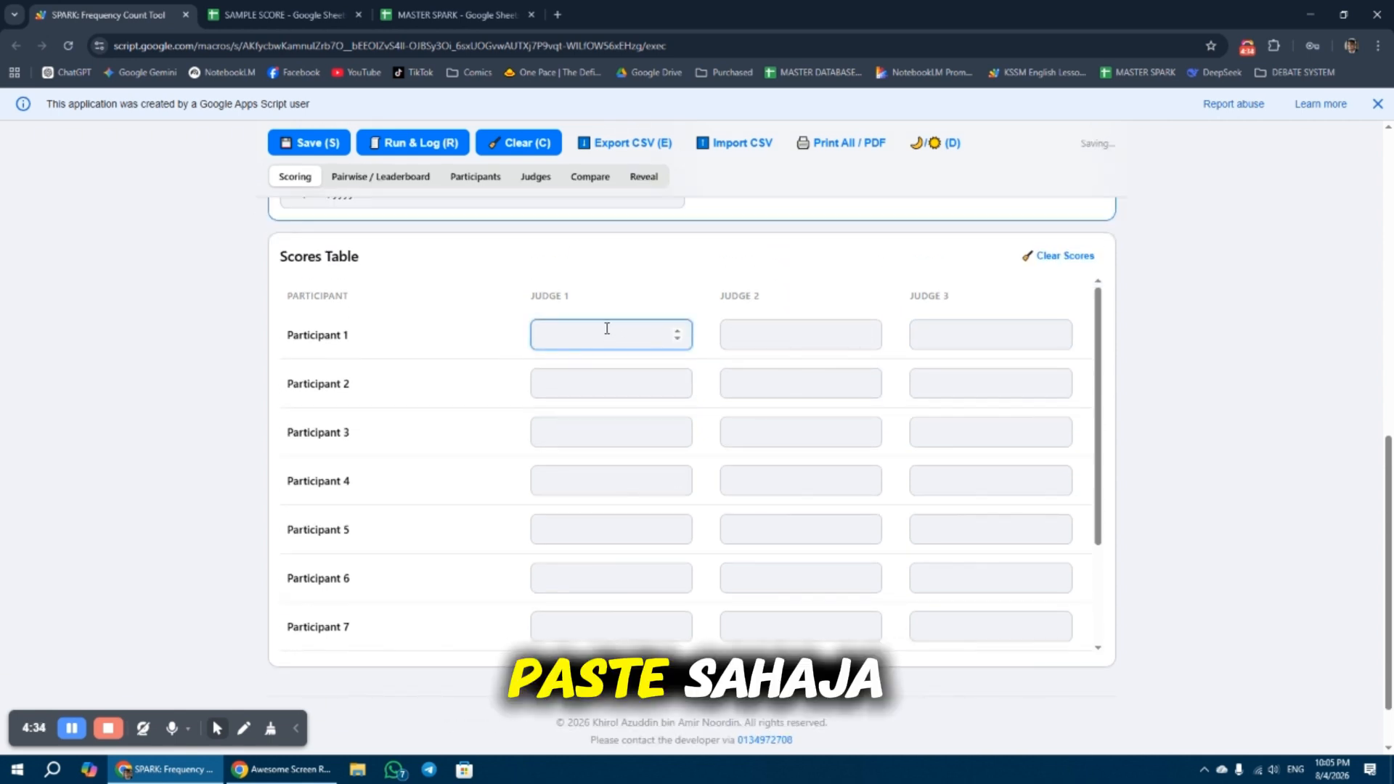
{"action": "left_click", "coordinate": [282, 14]}
{"action": "left_click", "coordinate": [427, 295]}
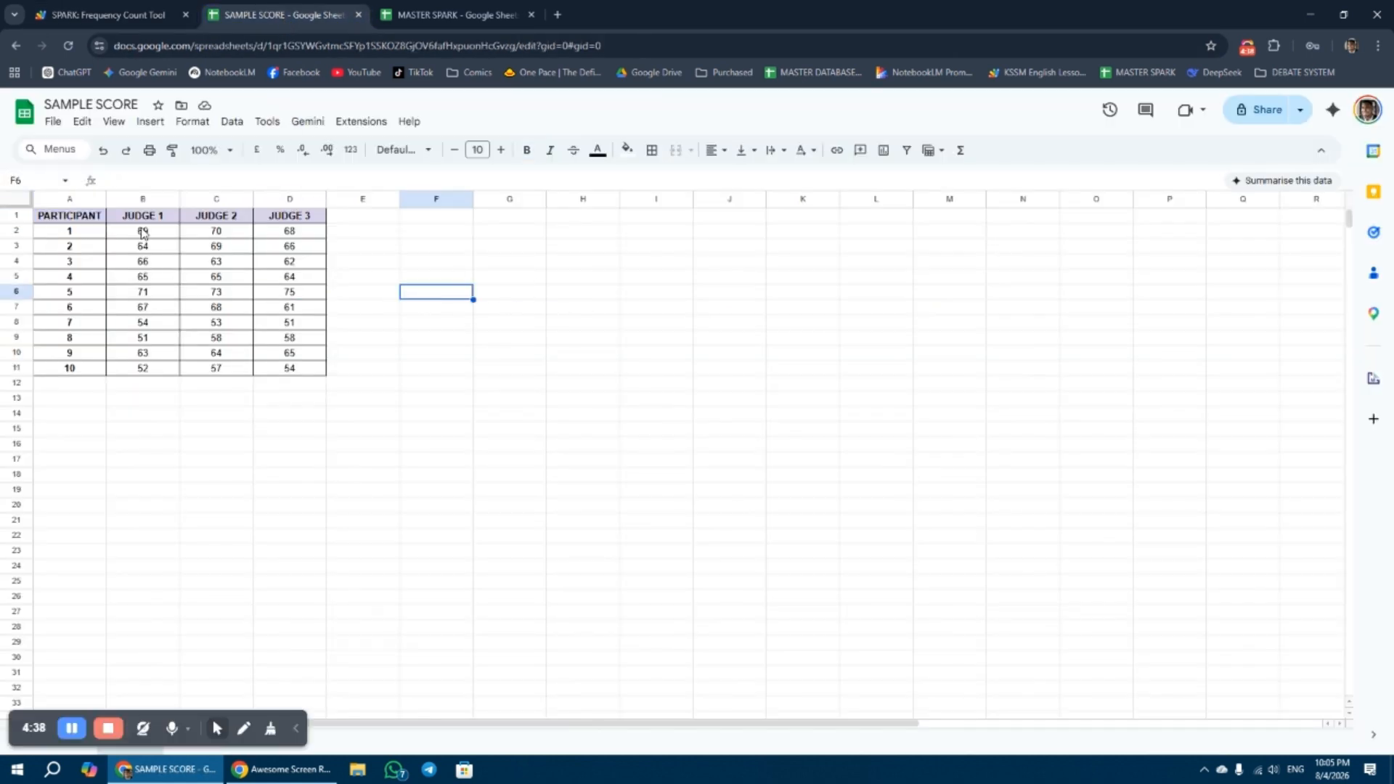
{"action": "left_click_drag", "start_coordinate": [143, 233], "coordinate": [283, 378]}
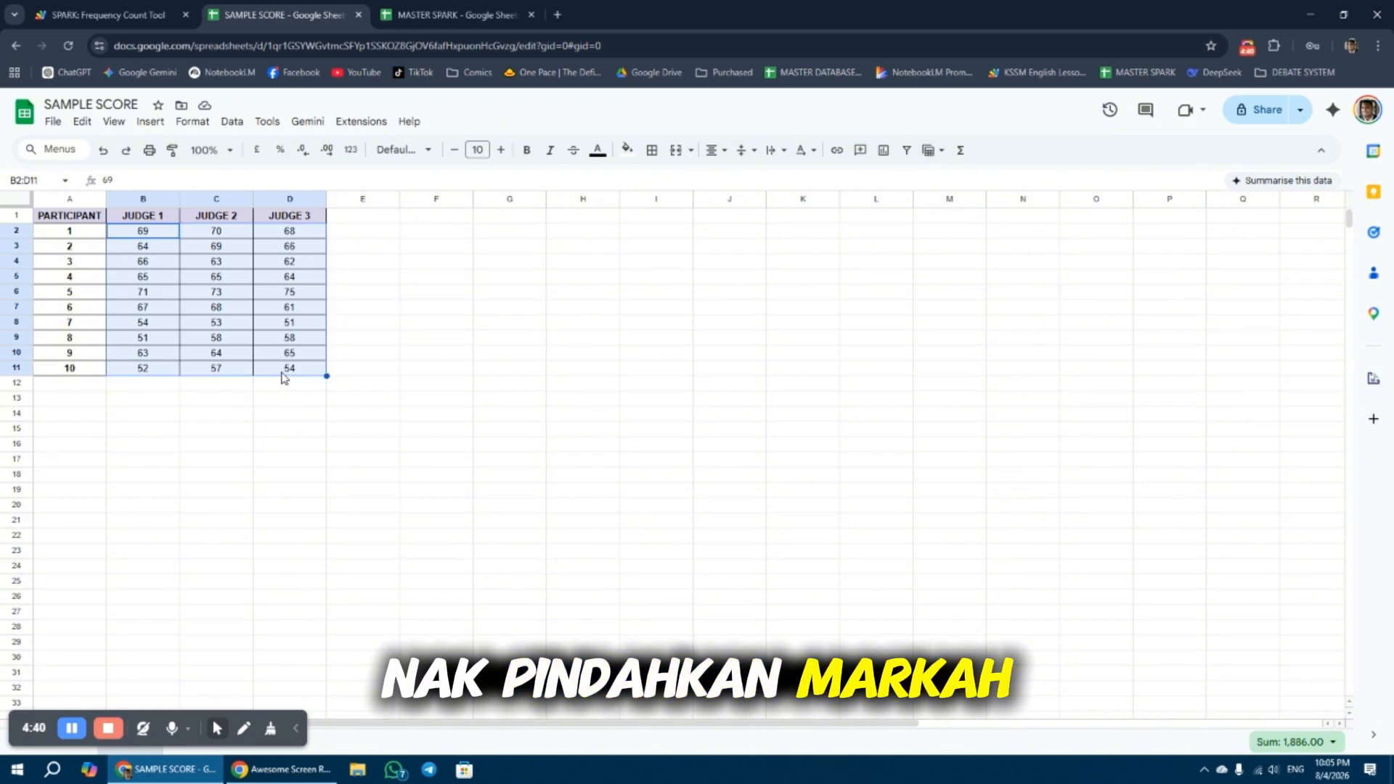
{"action": "key", "text": "ctrl+c"}
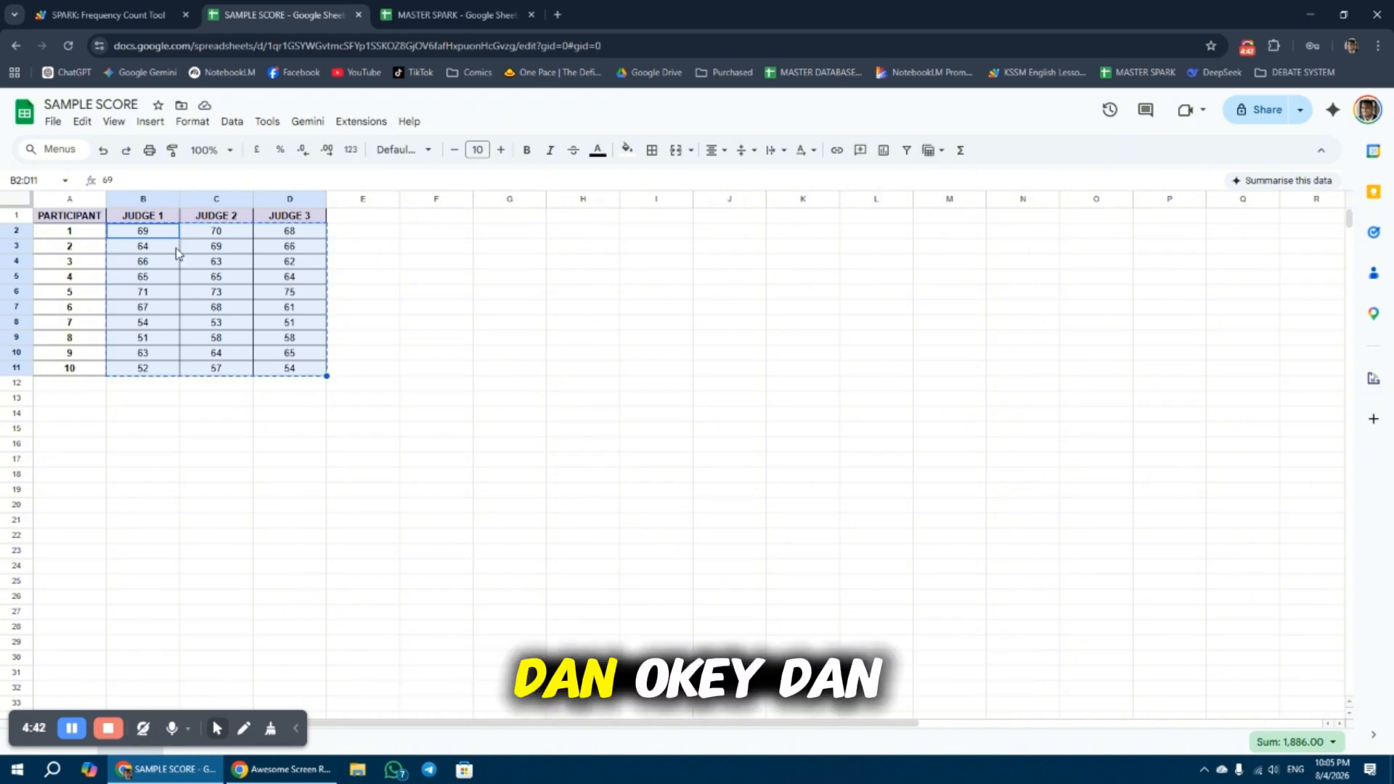
Step: Paste the copied scores into SPARK's Scores Table starting at Participant 1, Judge 1, and review the filled rows and their ranks
{"action": "left_click", "coordinate": [96, 16]}
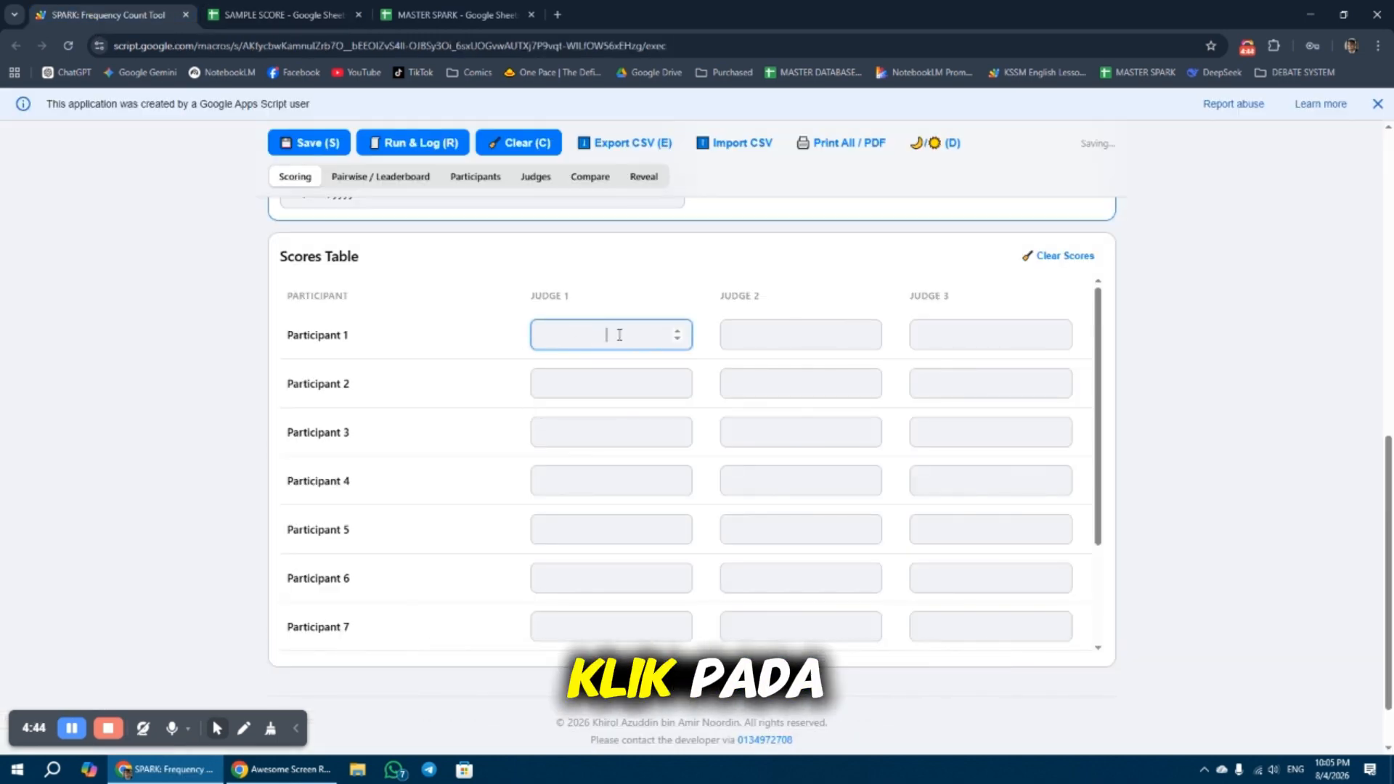
{"action": "key", "text": "ctrl+v"}
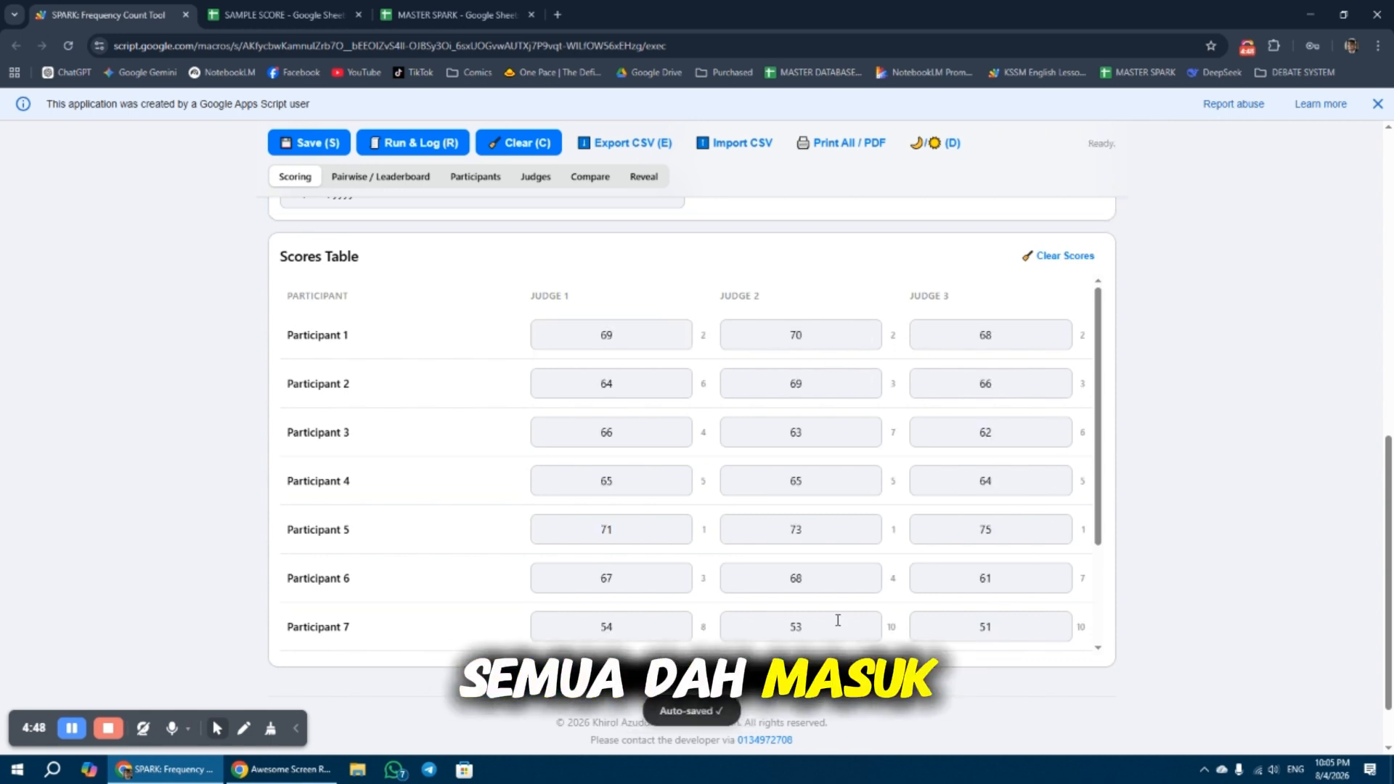
{"action": "scroll", "coordinate": [760, 584], "scroll_direction": "down", "scroll_amount": 3}
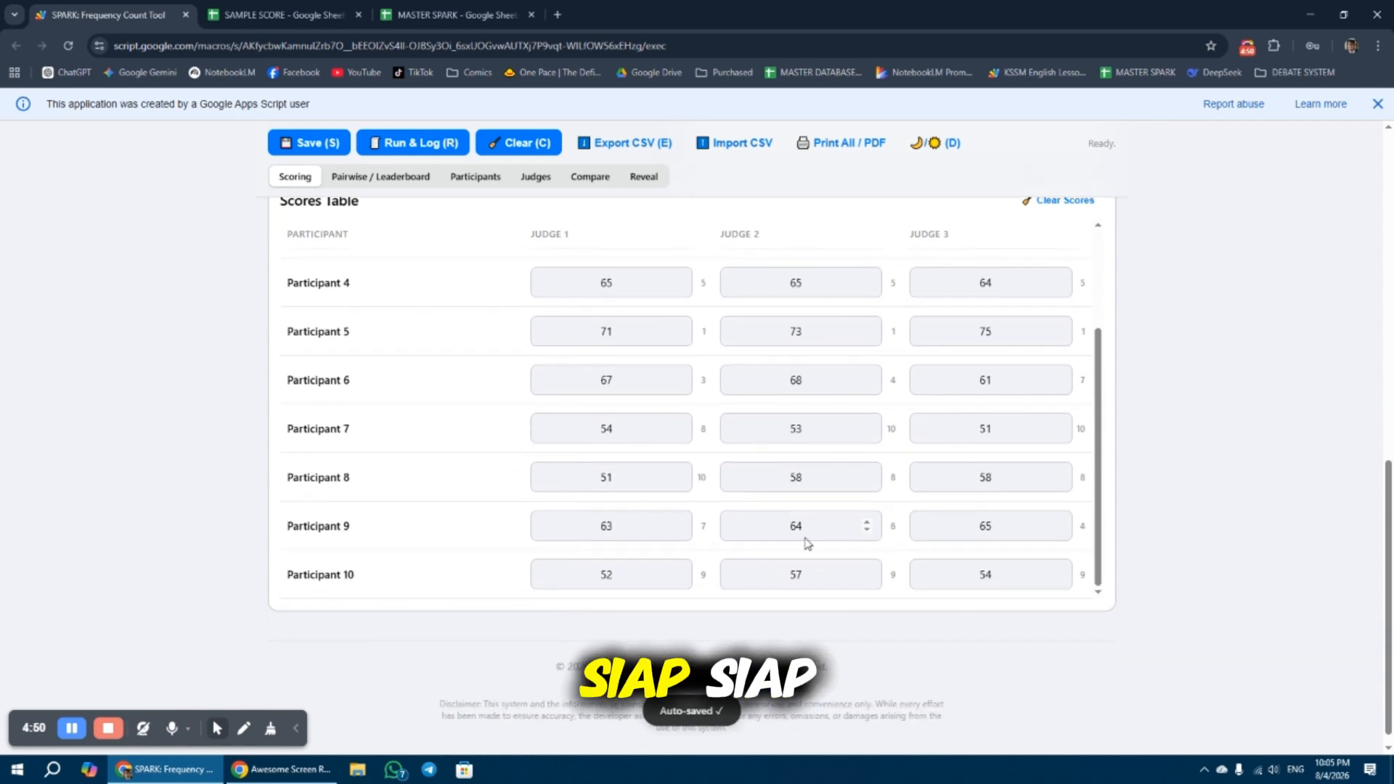
{"action": "scroll", "coordinate": [711, 445], "scroll_direction": "up", "scroll_amount": 6}
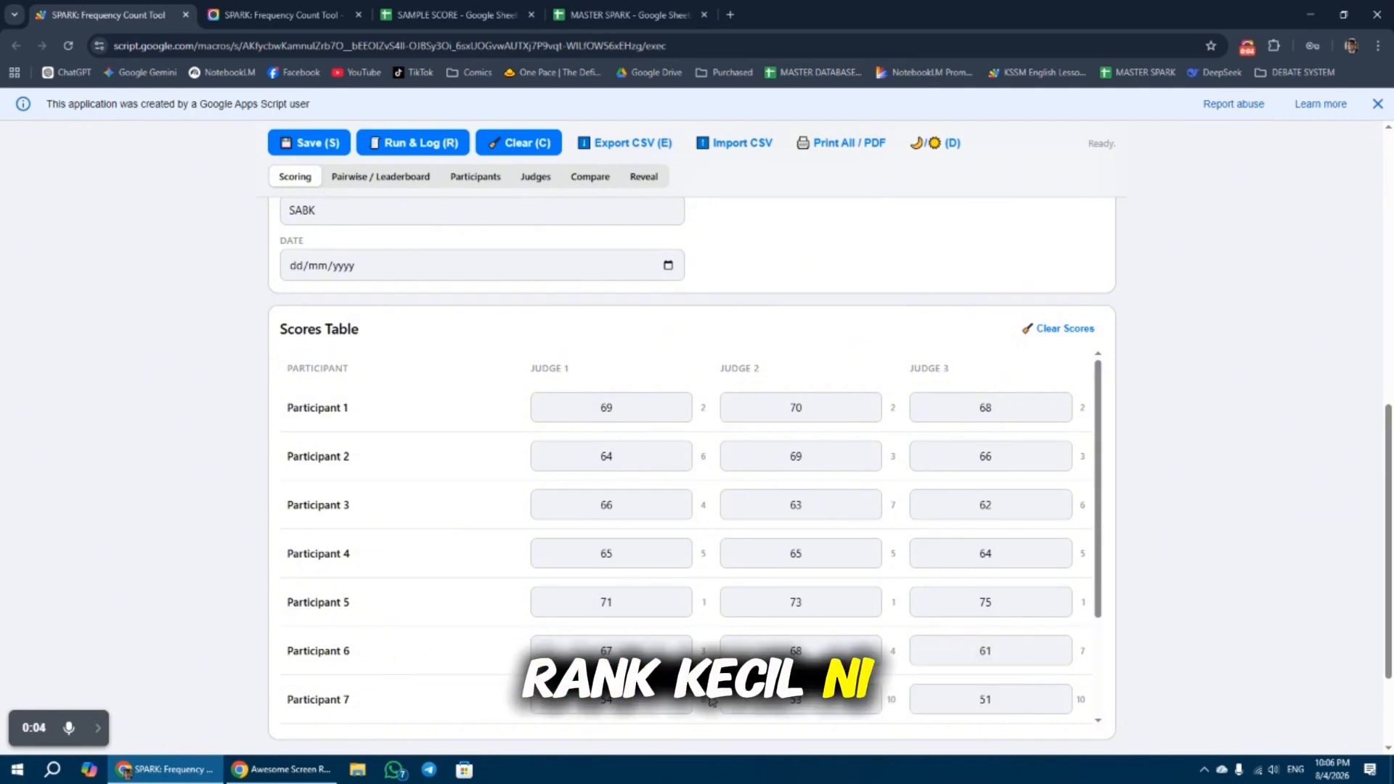
{"action": "scroll", "coordinate": [712, 701], "scroll_direction": "down", "scroll_amount": 5}
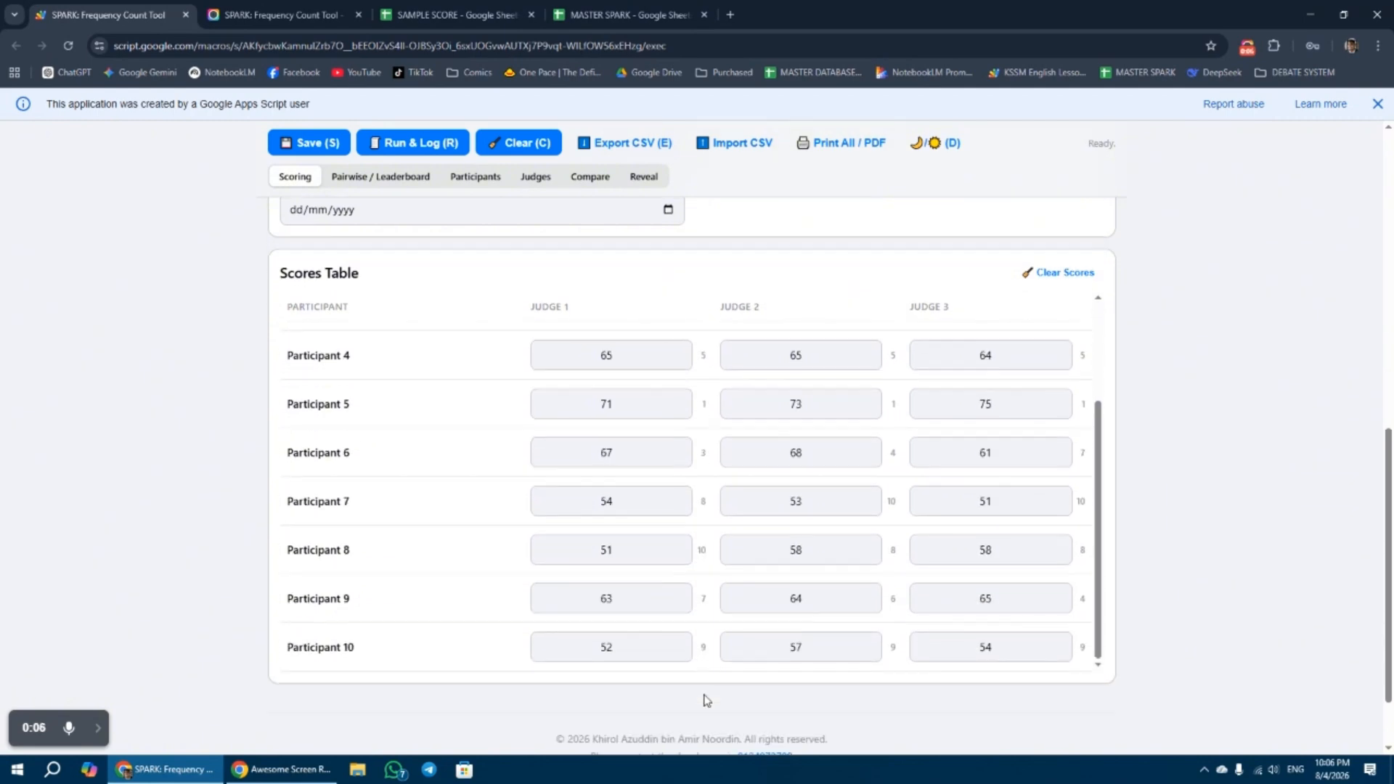
{"action": "scroll", "coordinate": [704, 699], "scroll_direction": "up", "scroll_amount": 3}
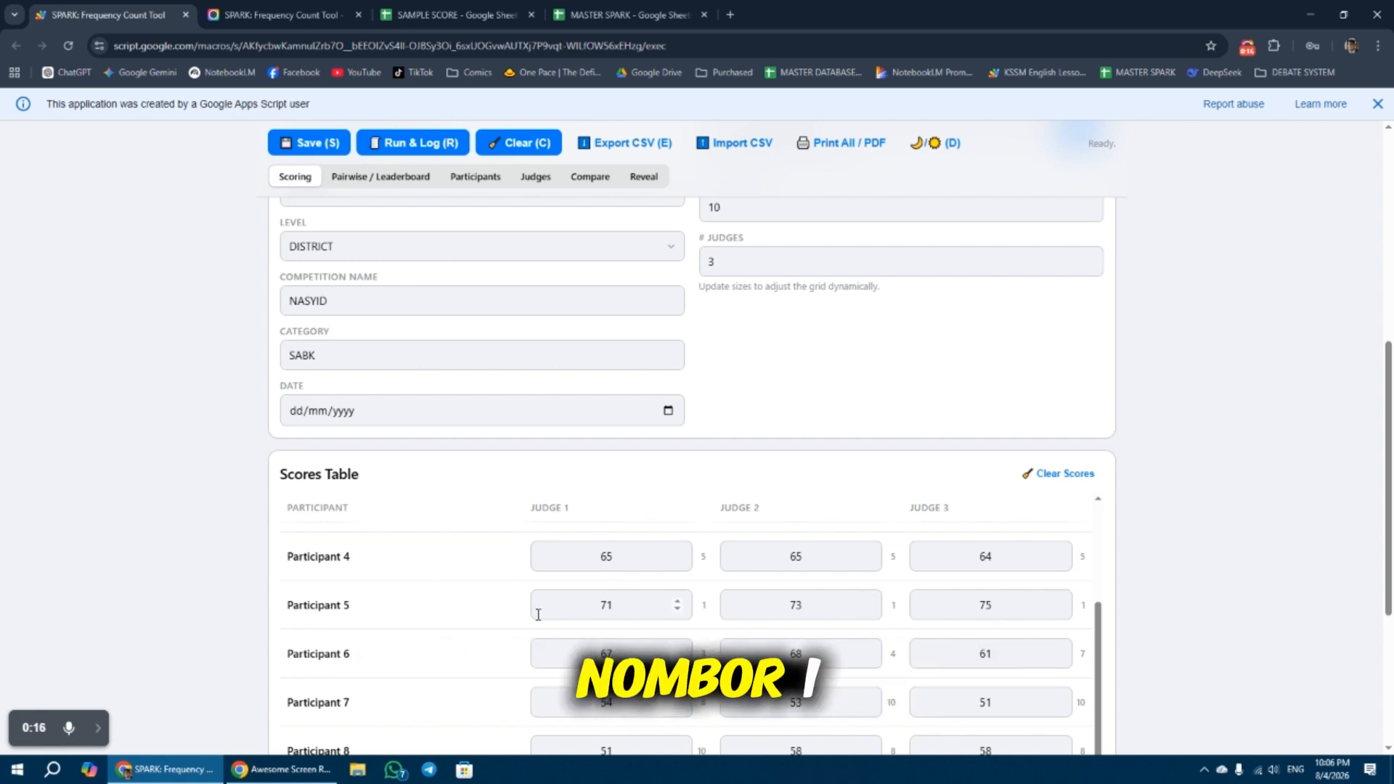
Step: Open the Pairwise / Leaderboard results and compare each judge's ranking in the Rank Summary with the leaderboard's total wins, especially for participant #5
{"action": "scroll", "coordinate": [404, 600], "scroll_direction": "up", "scroll_amount": 8}
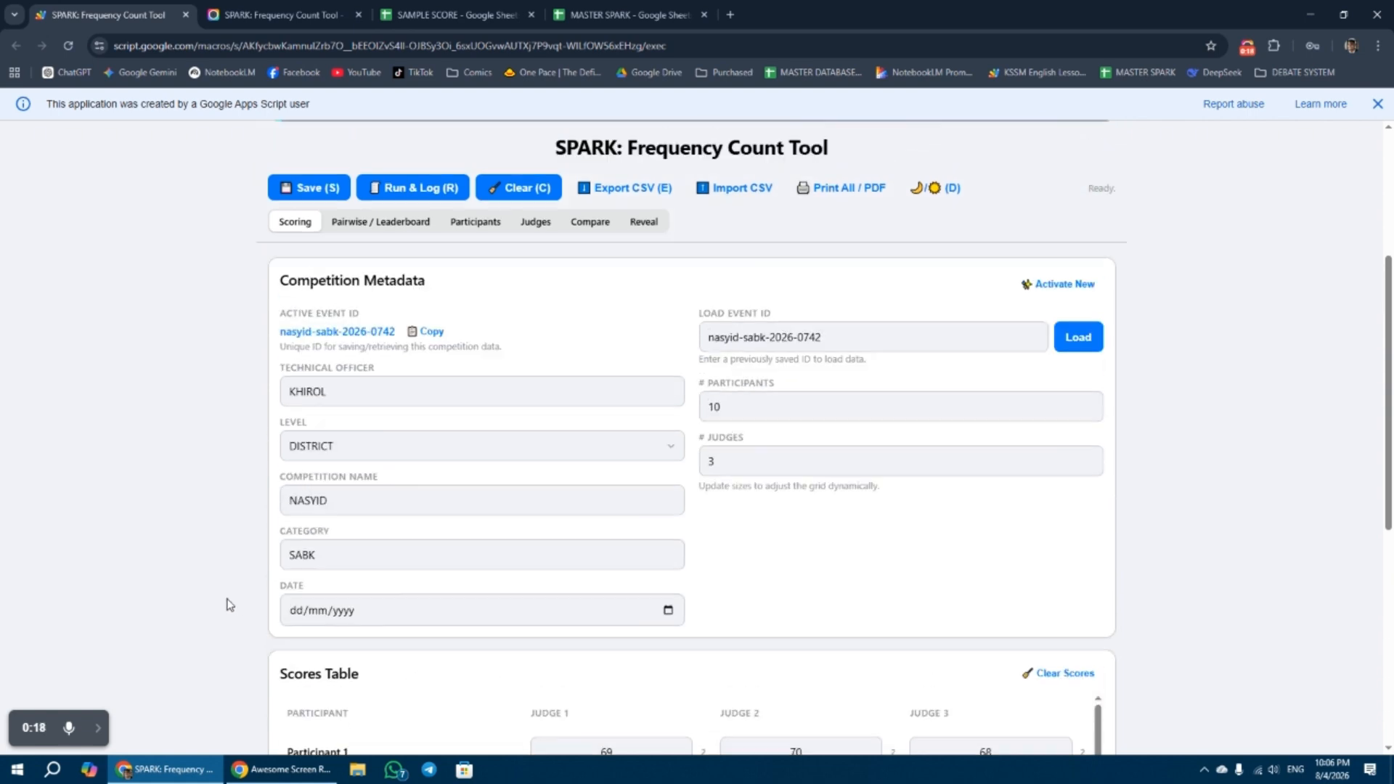
{"action": "scroll", "coordinate": [270, 462], "scroll_direction": "up", "scroll_amount": 3}
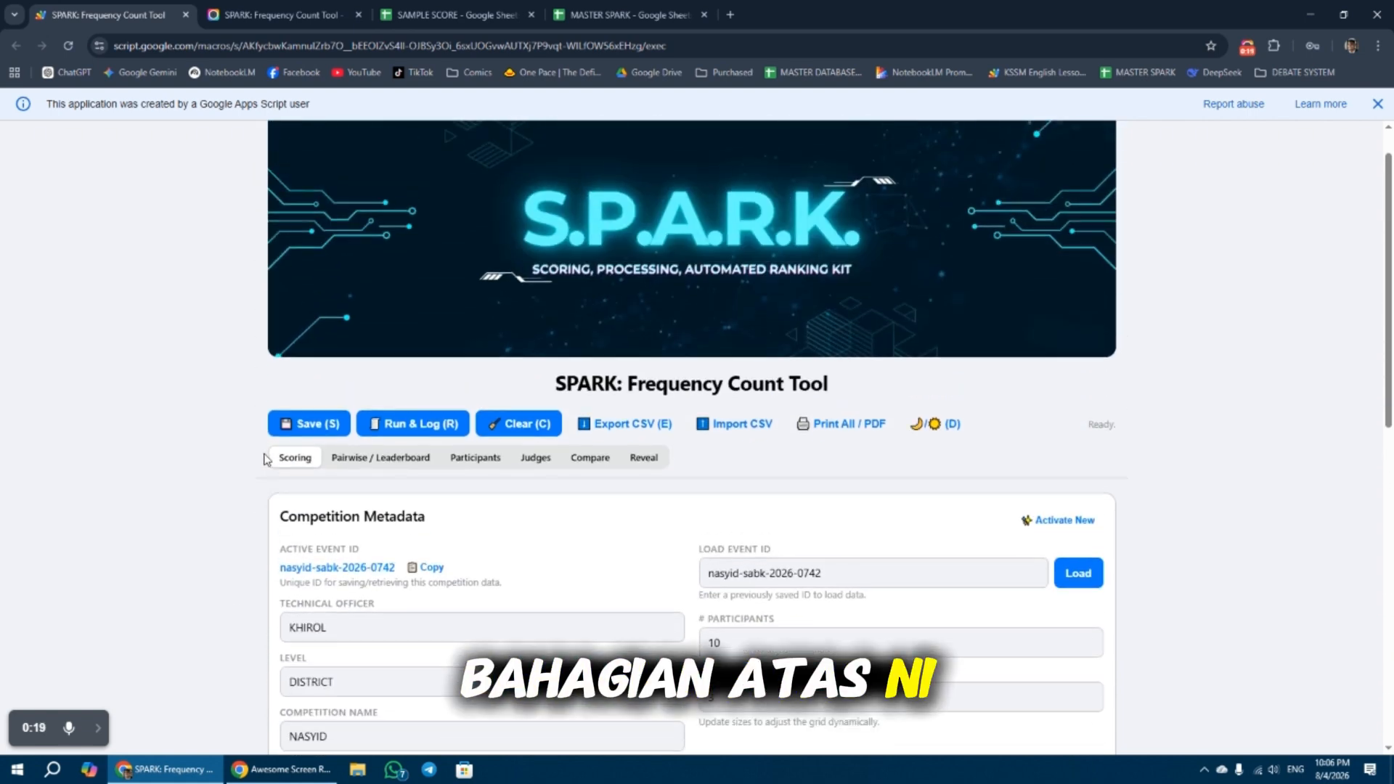
{"action": "left_click", "coordinate": [401, 467]}
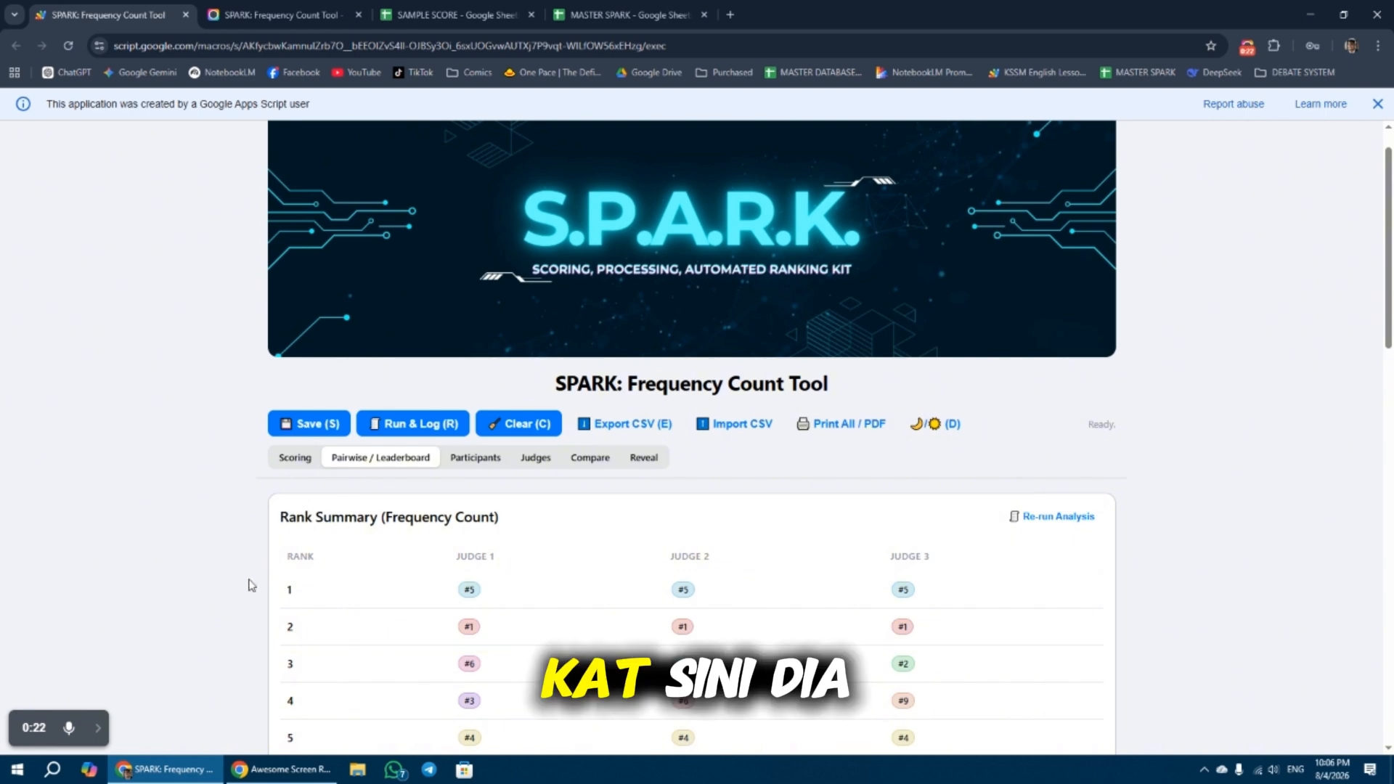
{"action": "scroll", "coordinate": [253, 589], "scroll_direction": "down", "scroll_amount": 2}
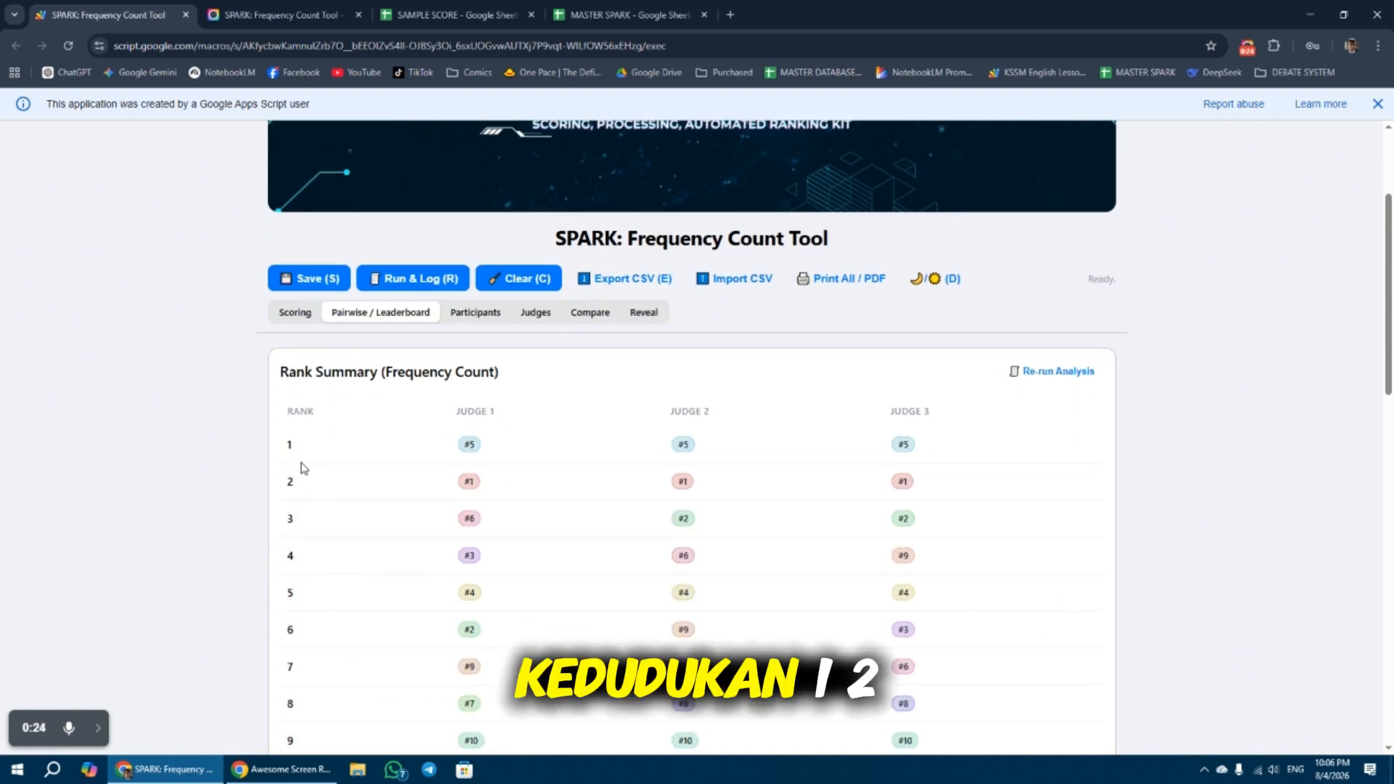
{"action": "scroll", "coordinate": [312, 624], "scroll_direction": "down", "scroll_amount": 2}
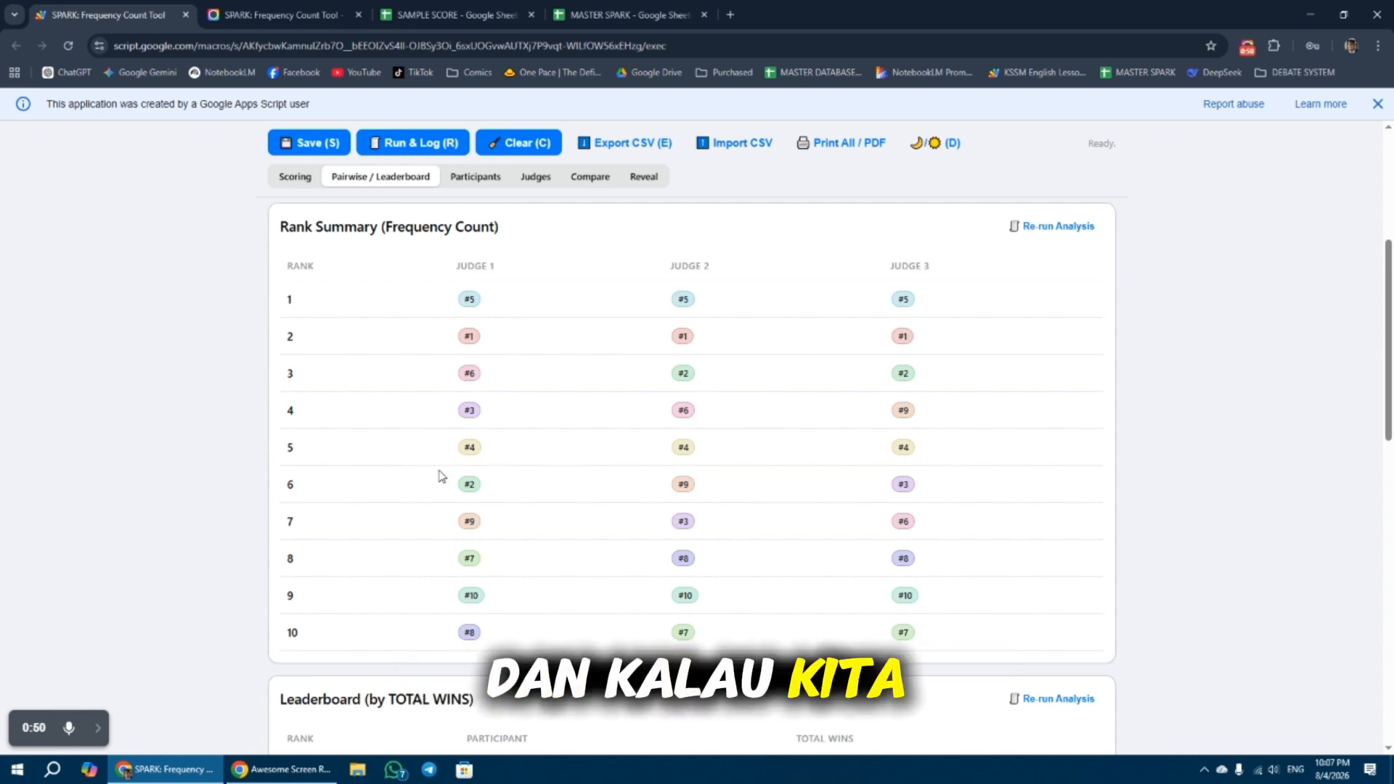
{"action": "scroll", "coordinate": [435, 482], "scroll_direction": "down", "scroll_amount": 3}
{"action": "scroll", "coordinate": [435, 481], "scroll_direction": "down", "scroll_amount": 2}
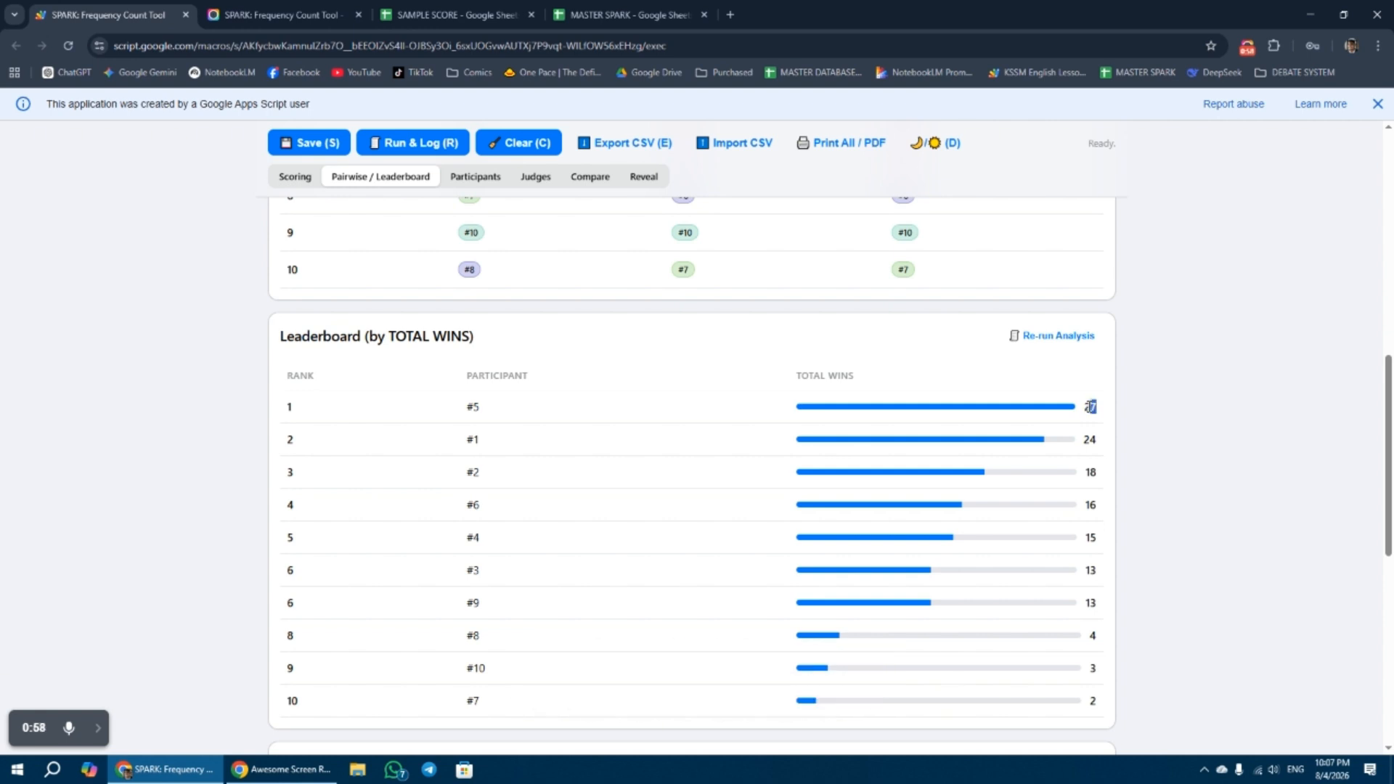
{"action": "left_click_drag", "start_coordinate": [1091, 407], "coordinate": [1088, 408]}
{"action": "scroll", "coordinate": [669, 389], "scroll_direction": "up", "scroll_amount": 7}
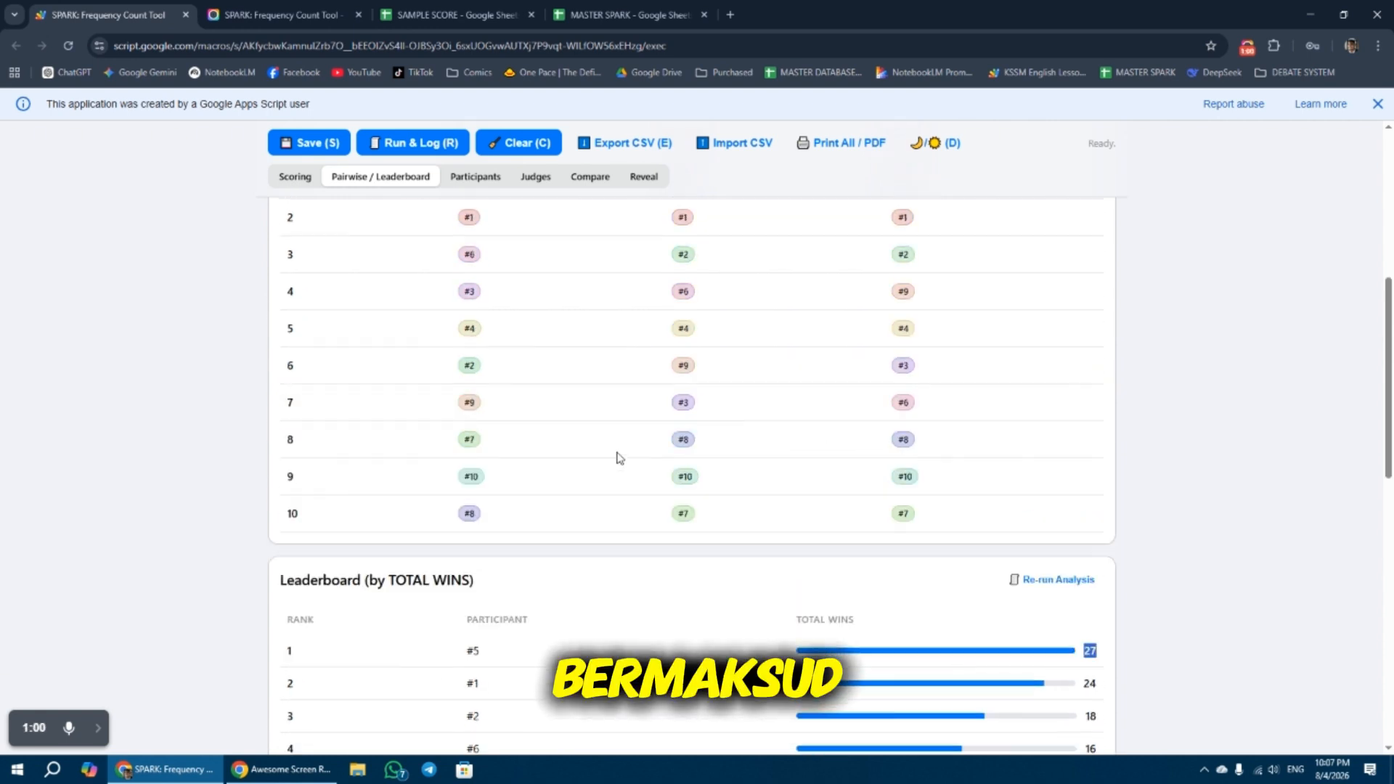
{"action": "scroll", "coordinate": [480, 452], "scroll_direction": "down", "scroll_amount": 1}
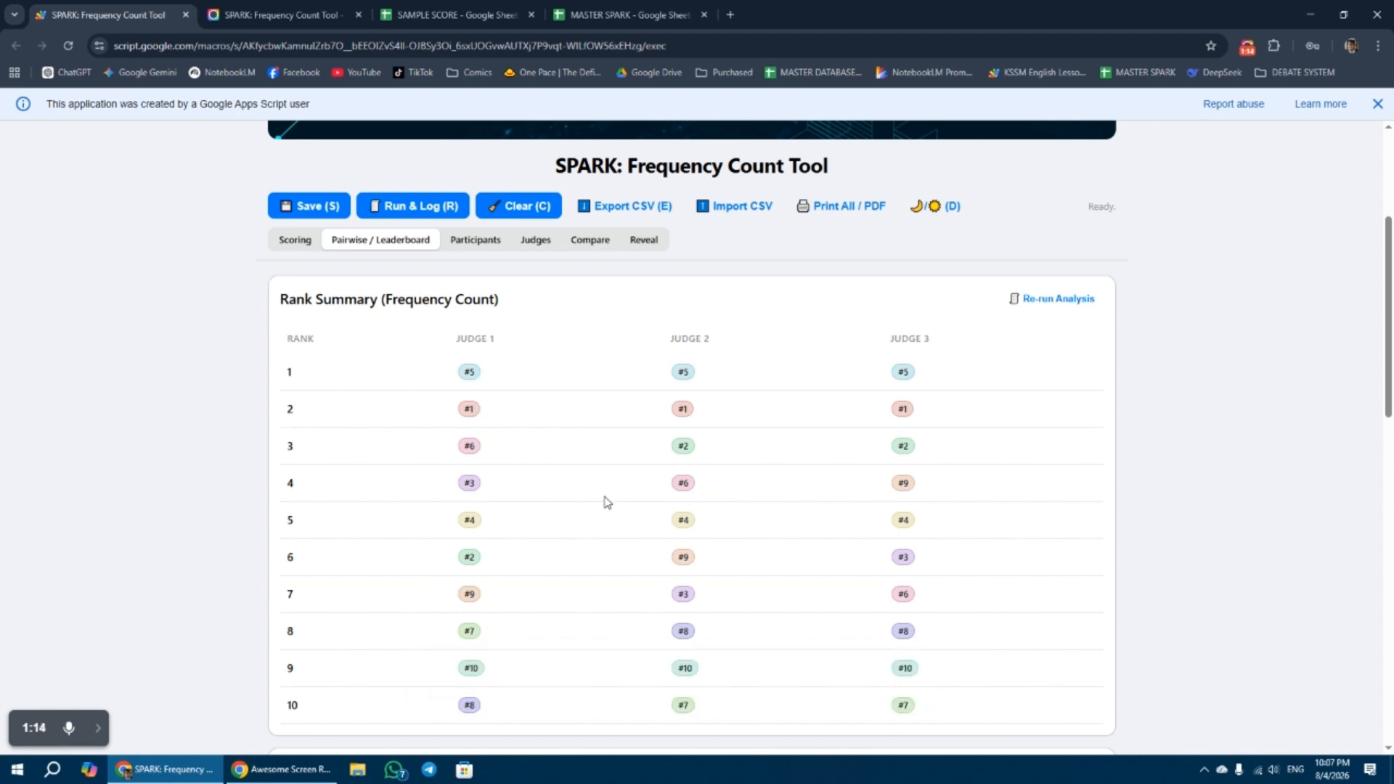
{"action": "scroll", "coordinate": [607, 501], "scroll_direction": "down", "scroll_amount": 5}
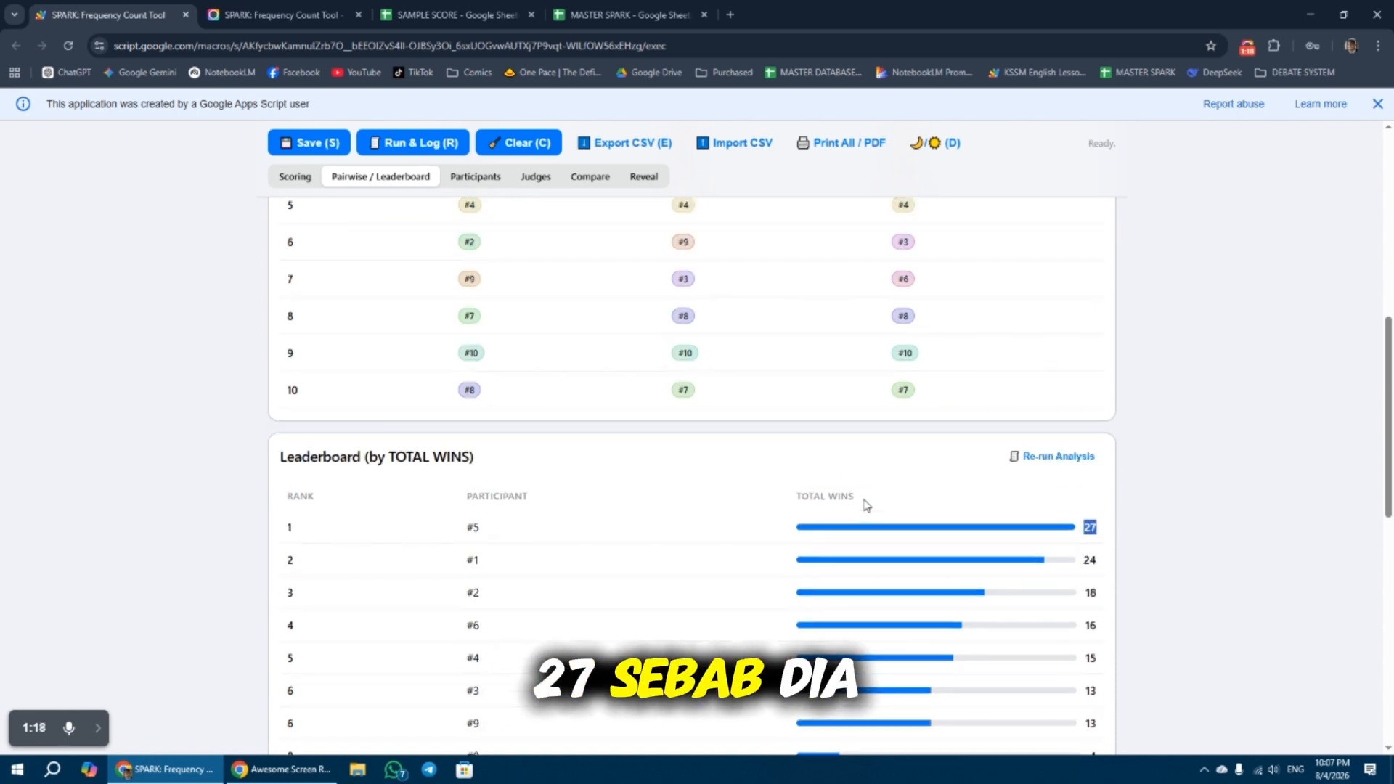
{"action": "scroll", "coordinate": [473, 317], "scroll_direction": "up", "scroll_amount": 4}
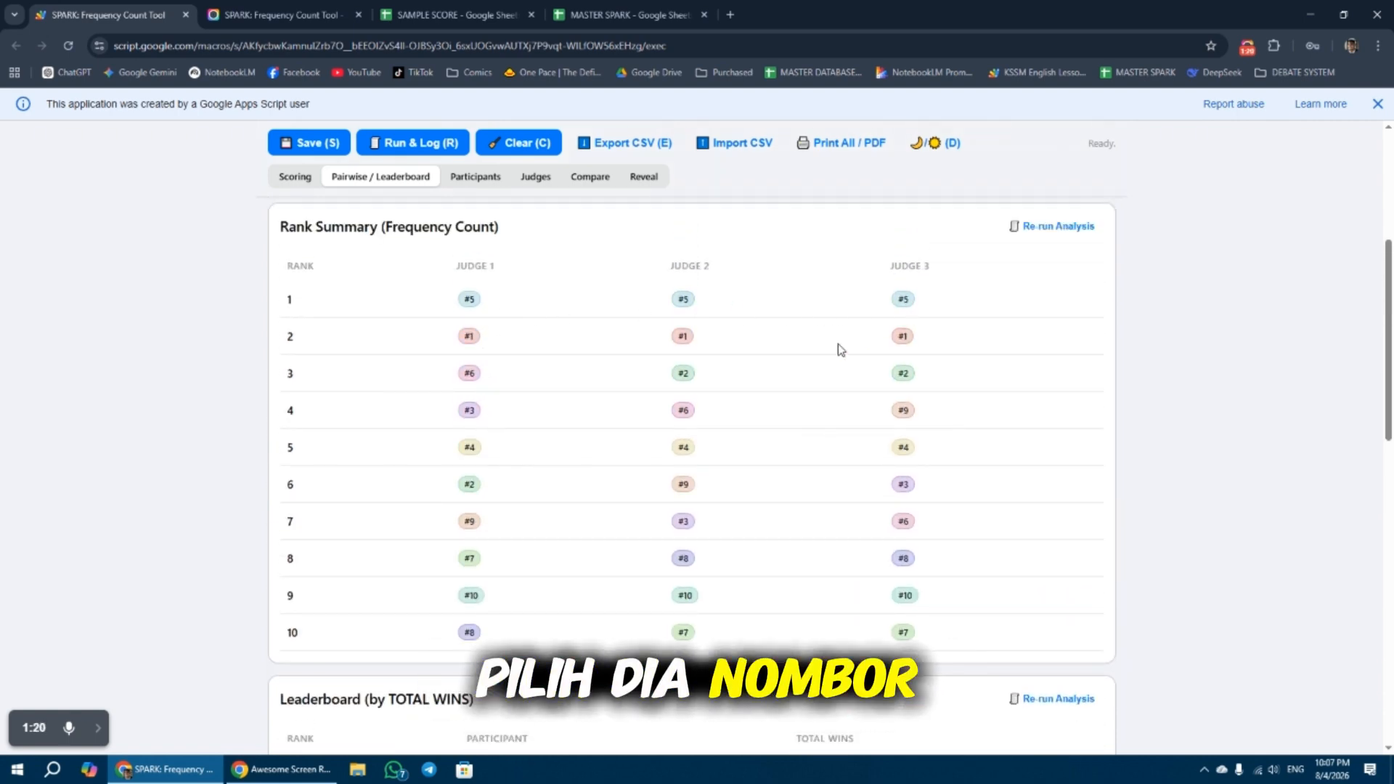
Step: Examine rows #5 and #1 of the Pairwise Comparison Matrix and cross-check them against the Rank Summary and the leaderboard ranks
{"action": "scroll", "coordinate": [489, 489], "scroll_direction": "down", "scroll_amount": 10}
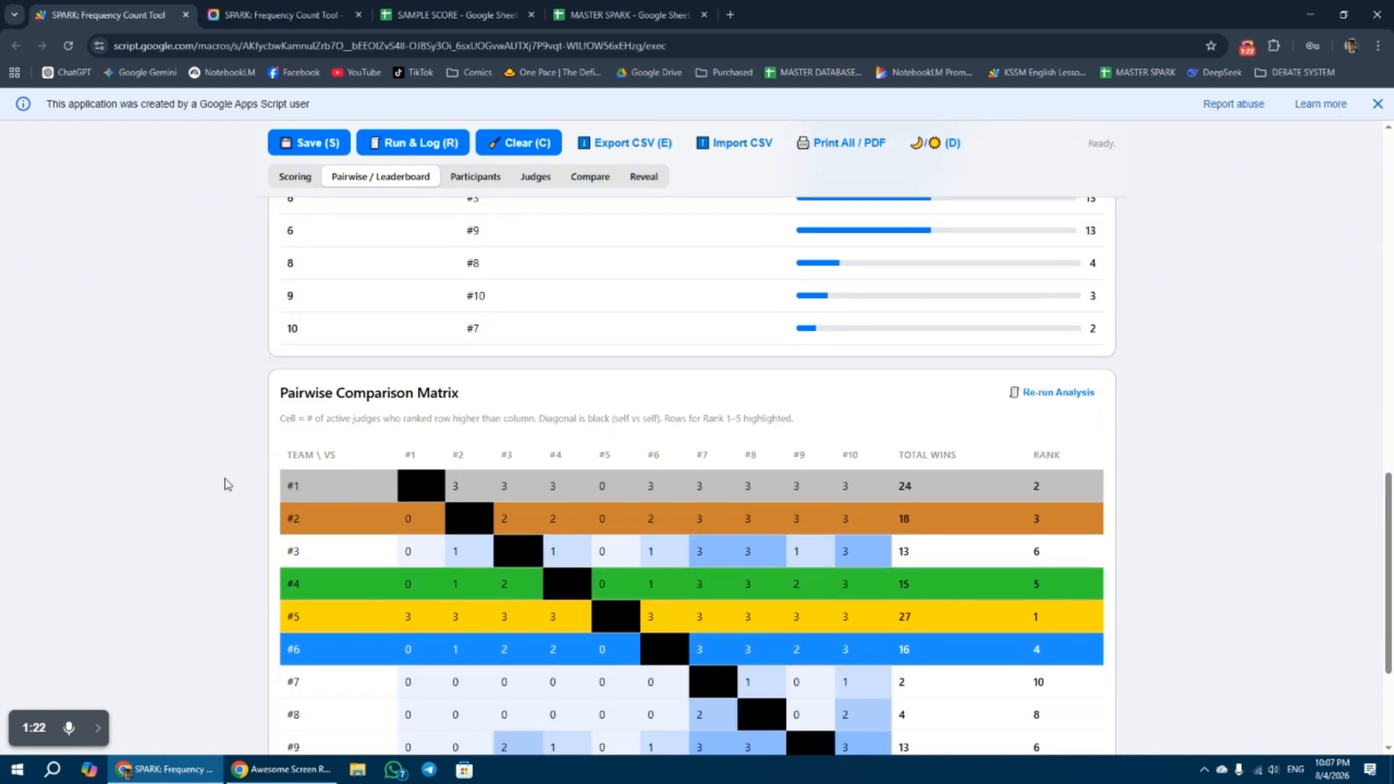
{"action": "scroll", "coordinate": [228, 484], "scroll_direction": "down", "scroll_amount": 2}
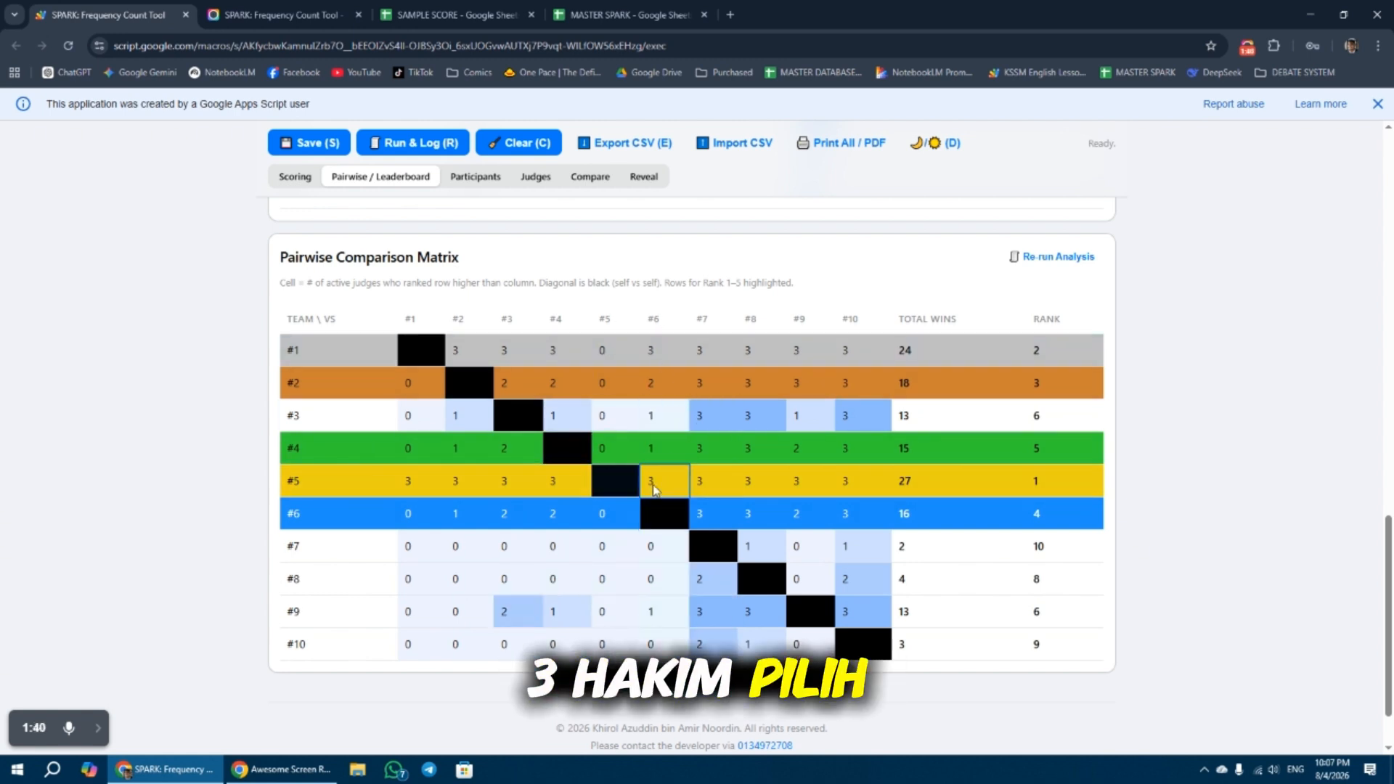
{"action": "left_click_drag", "start_coordinate": [378, 483], "coordinate": [927, 496]}
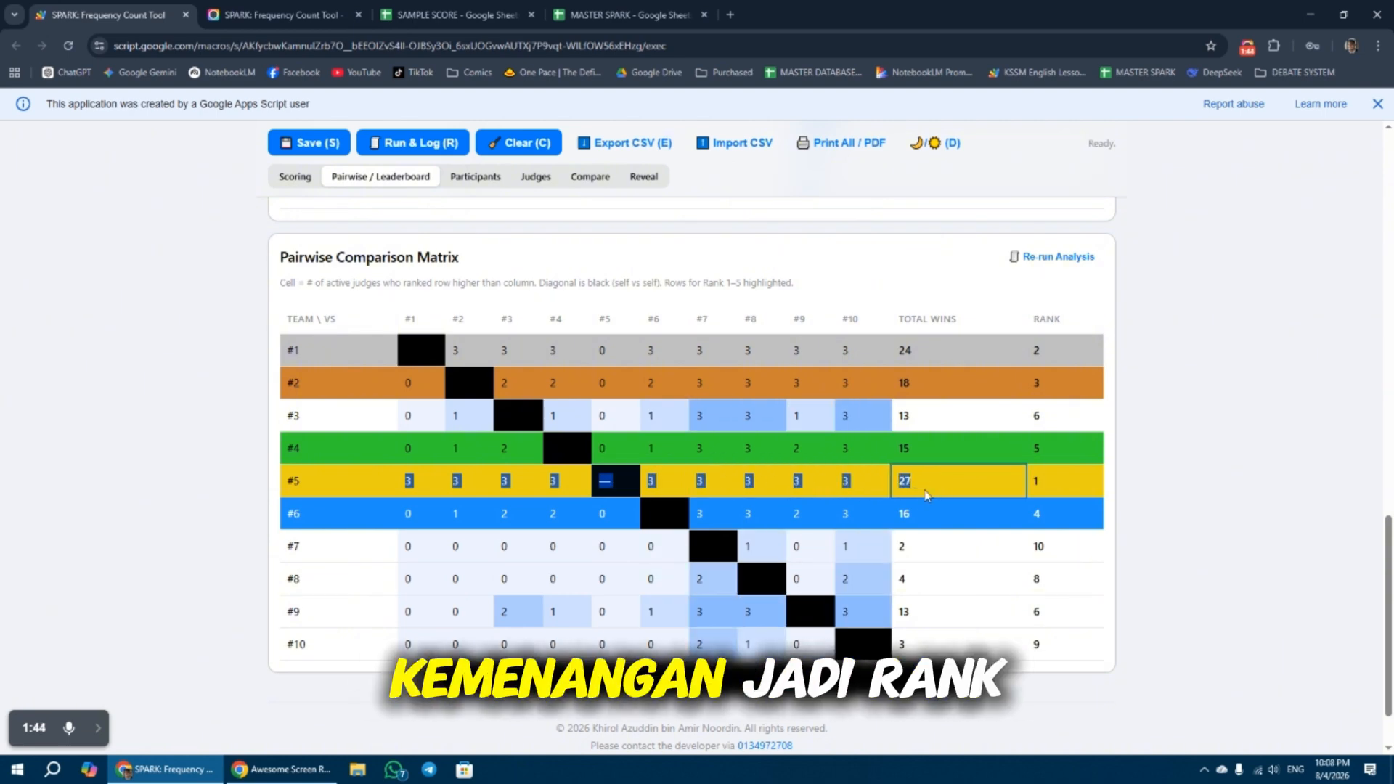
{"action": "left_click", "coordinate": [1056, 476]}
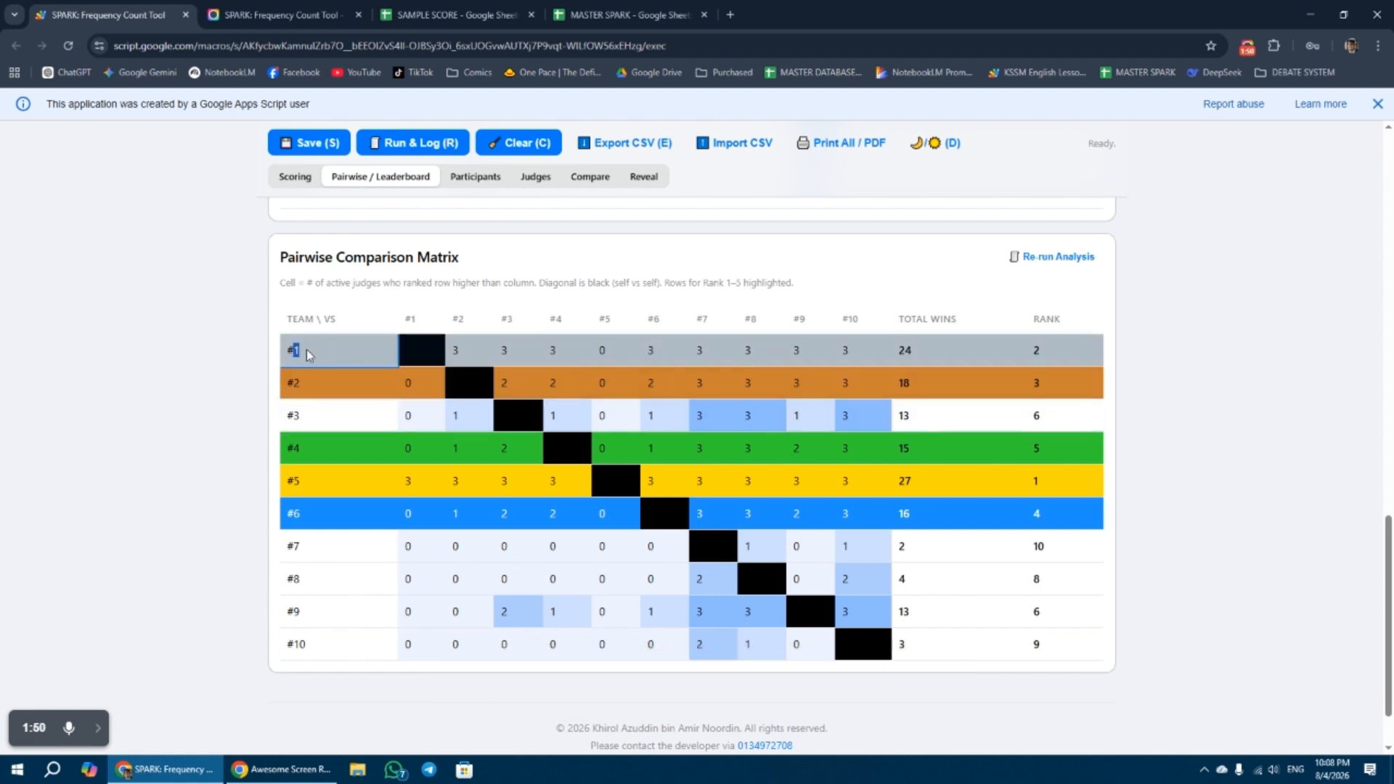
{"action": "double_click", "coordinate": [463, 354]}
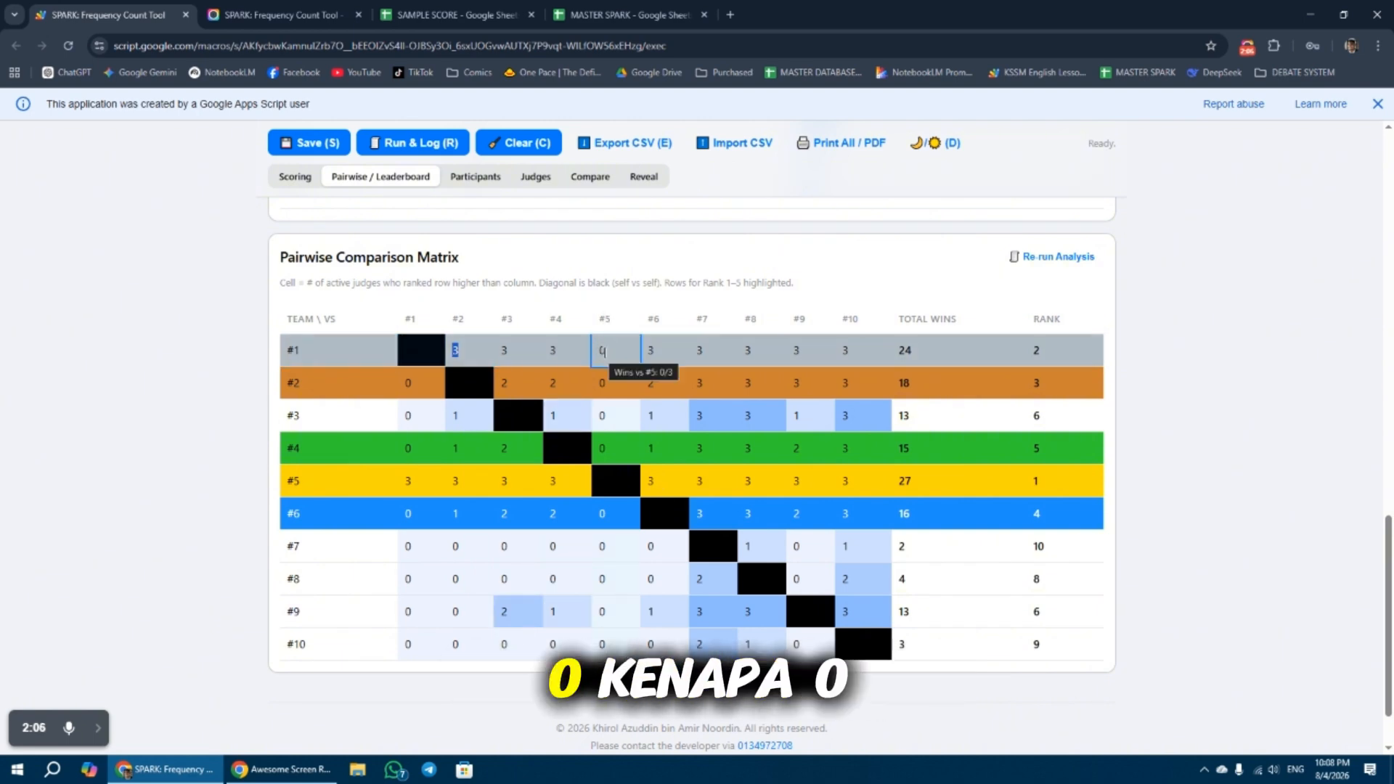
{"action": "scroll", "coordinate": [406, 436], "scroll_direction": "up", "scroll_amount": 12}
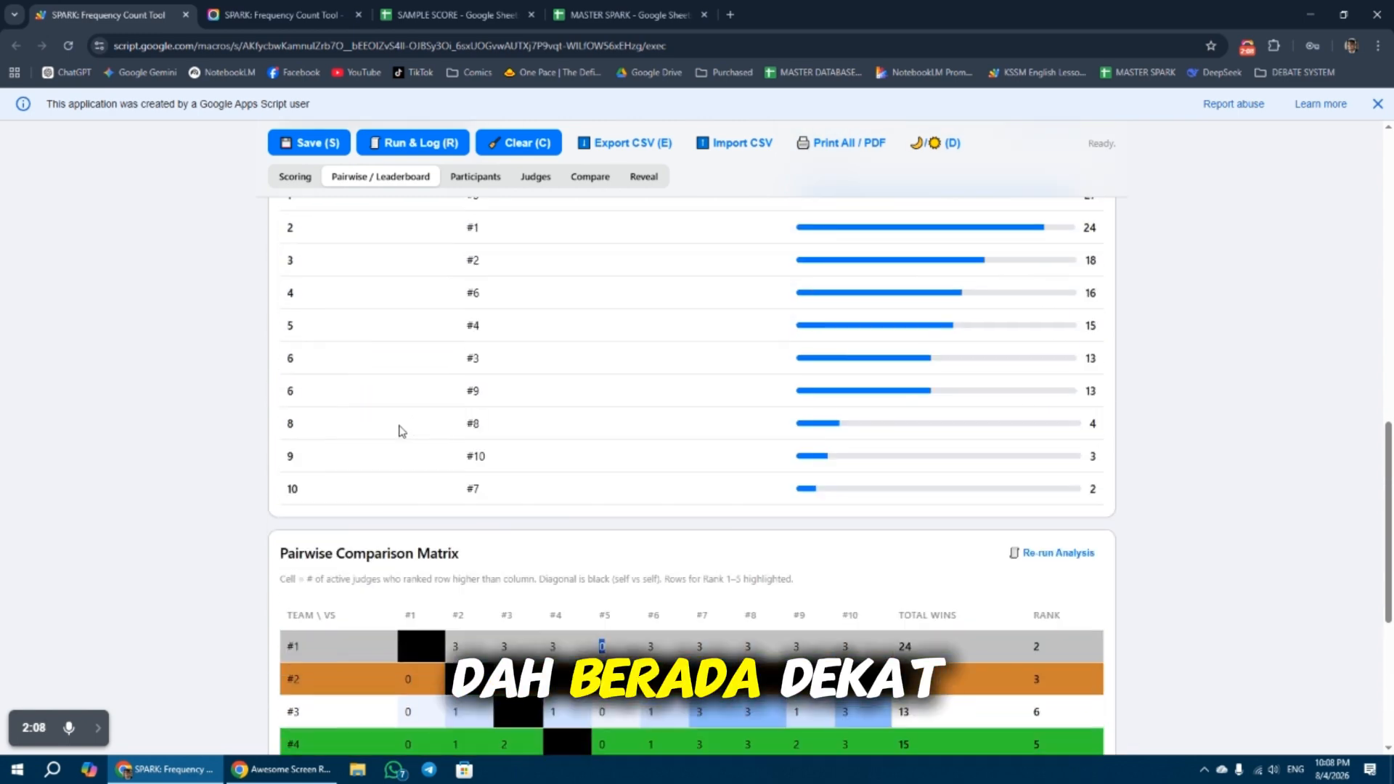
{"action": "scroll", "coordinate": [447, 446], "scroll_direction": "up", "scroll_amount": 1}
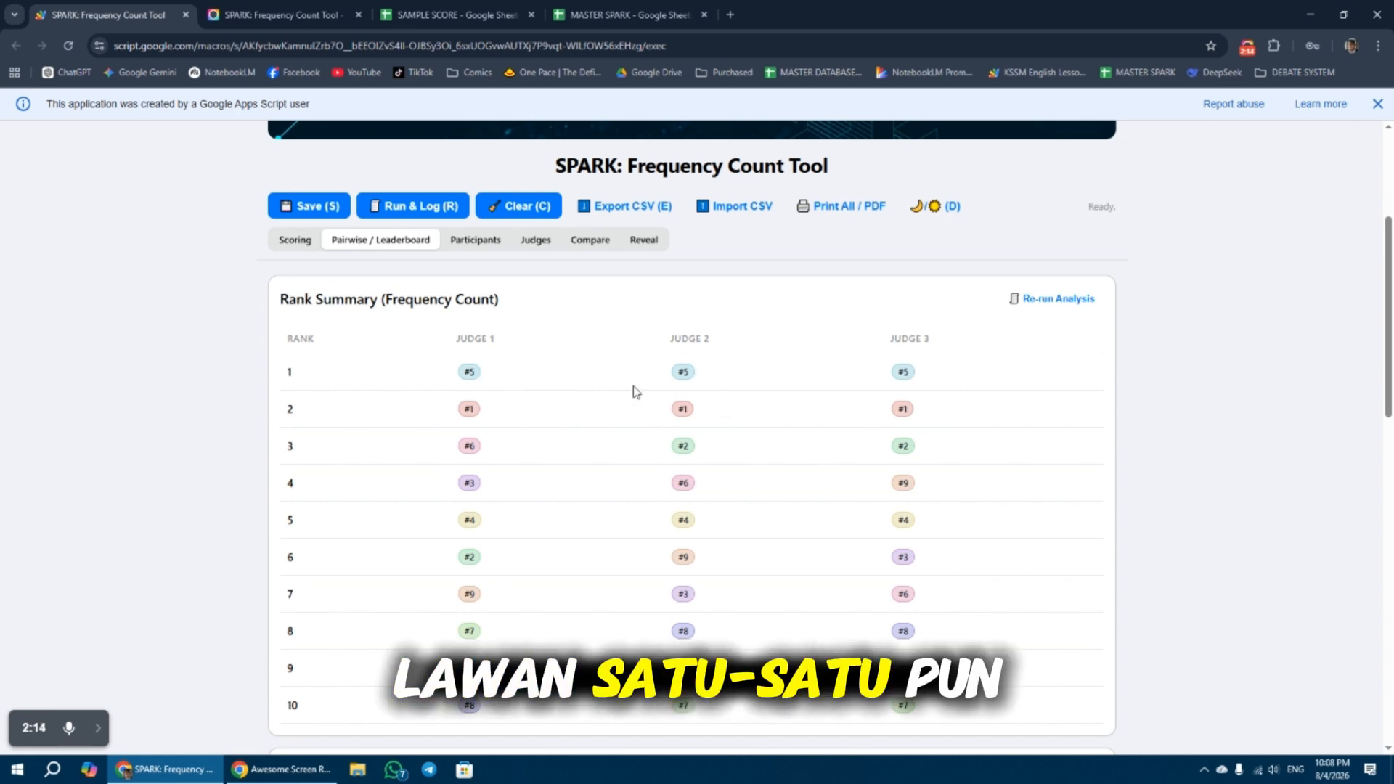
{"action": "scroll", "coordinate": [505, 483], "scroll_direction": "down", "scroll_amount": 12}
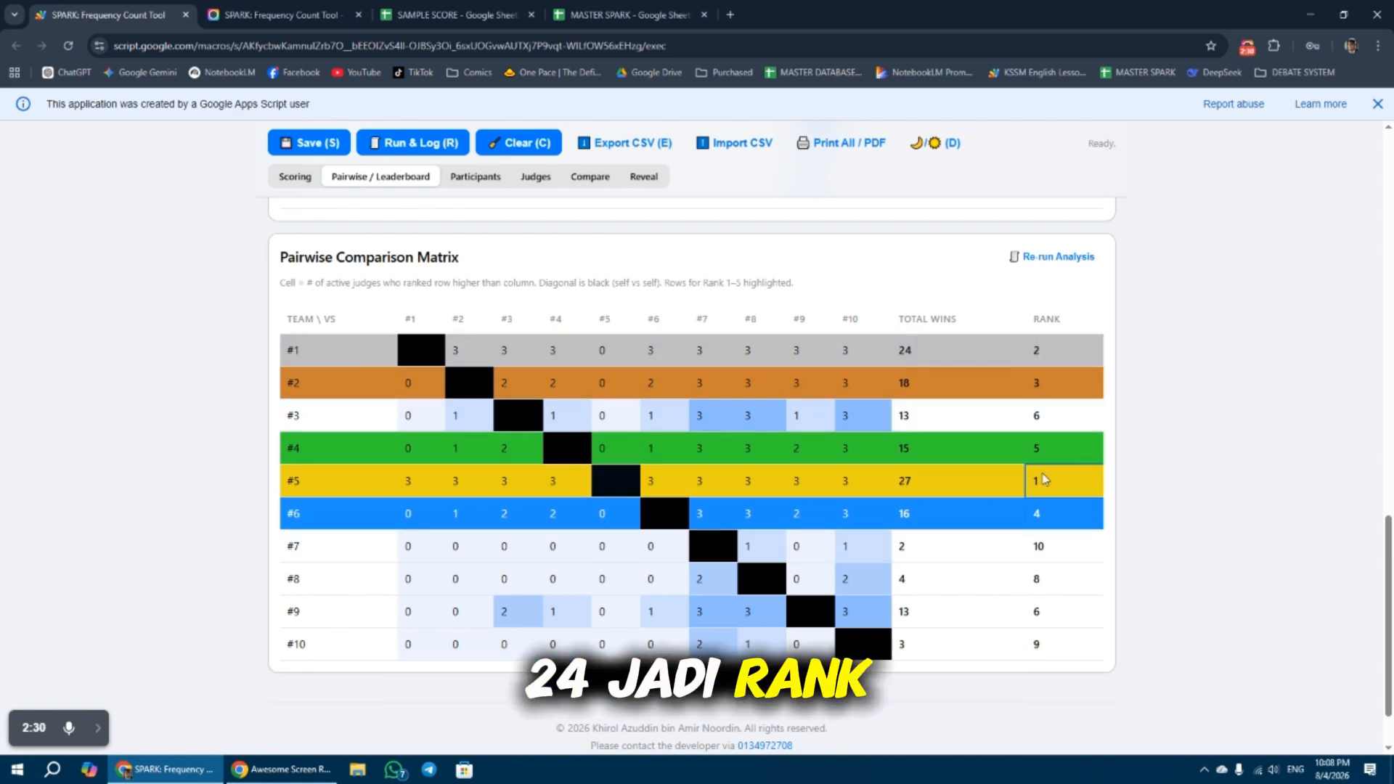
{"action": "scroll", "coordinate": [1052, 368], "scroll_direction": "down", "scroll_amount": 1}
{"action": "scroll", "coordinate": [863, 385], "scroll_direction": "up", "scroll_amount": 15}
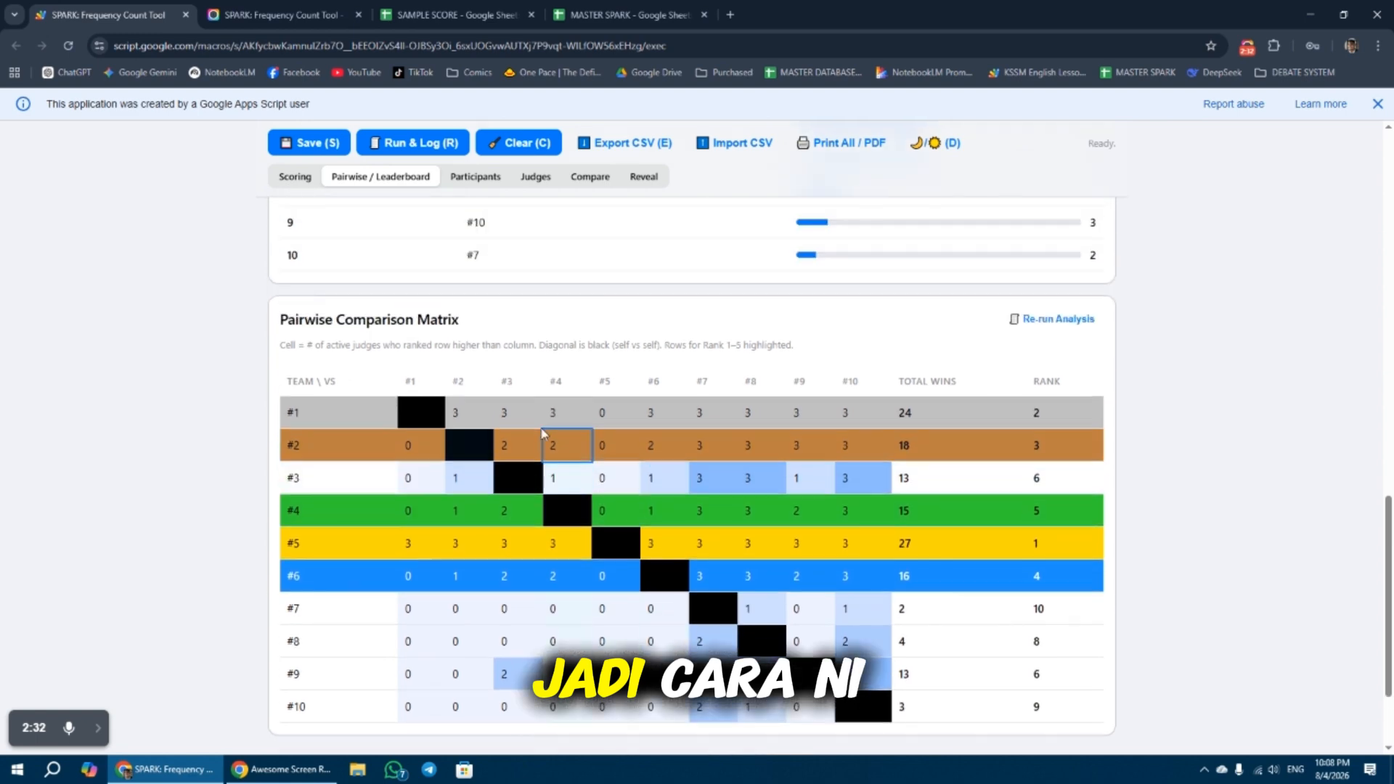
{"action": "scroll", "coordinate": [462, 482], "scroll_direction": "down", "scroll_amount": 6}
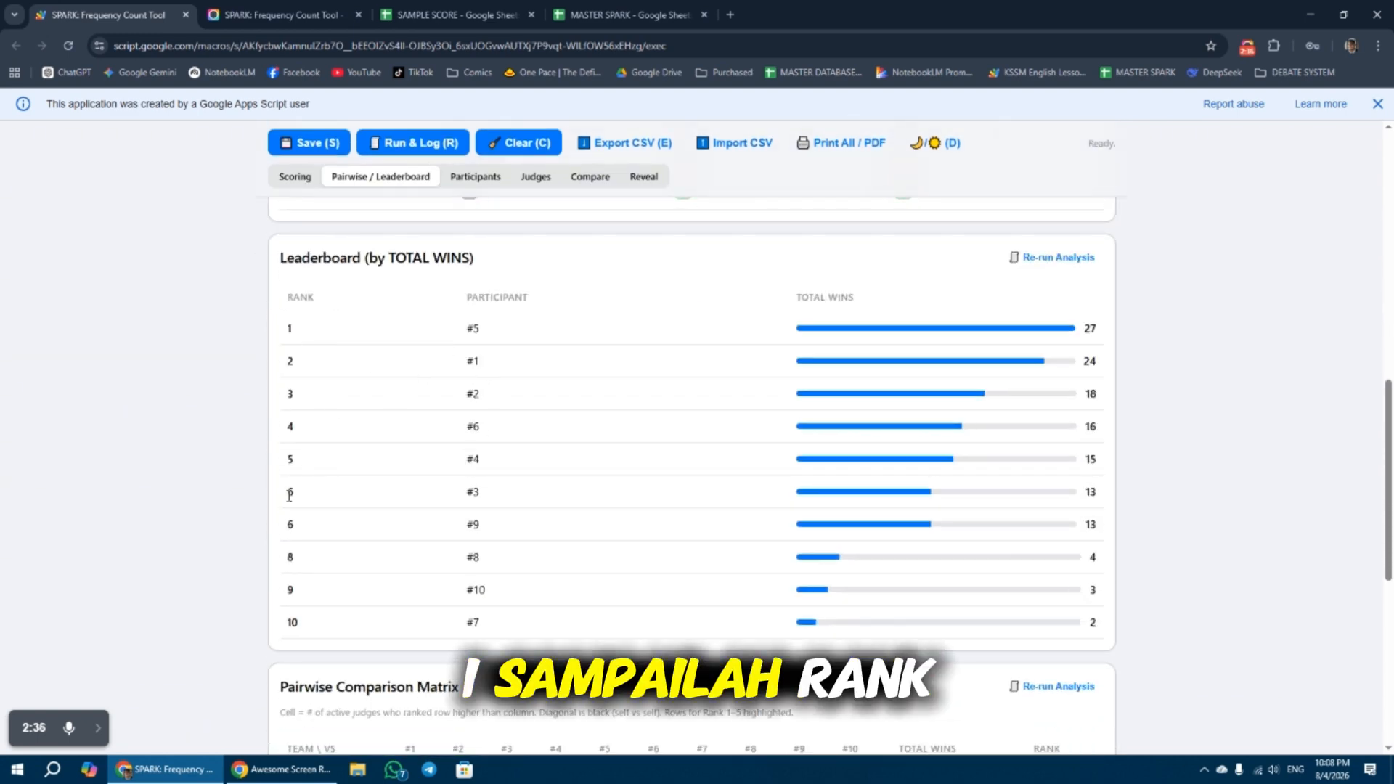
{"action": "scroll", "coordinate": [699, 556], "scroll_direction": "up", "scroll_amount": 10}
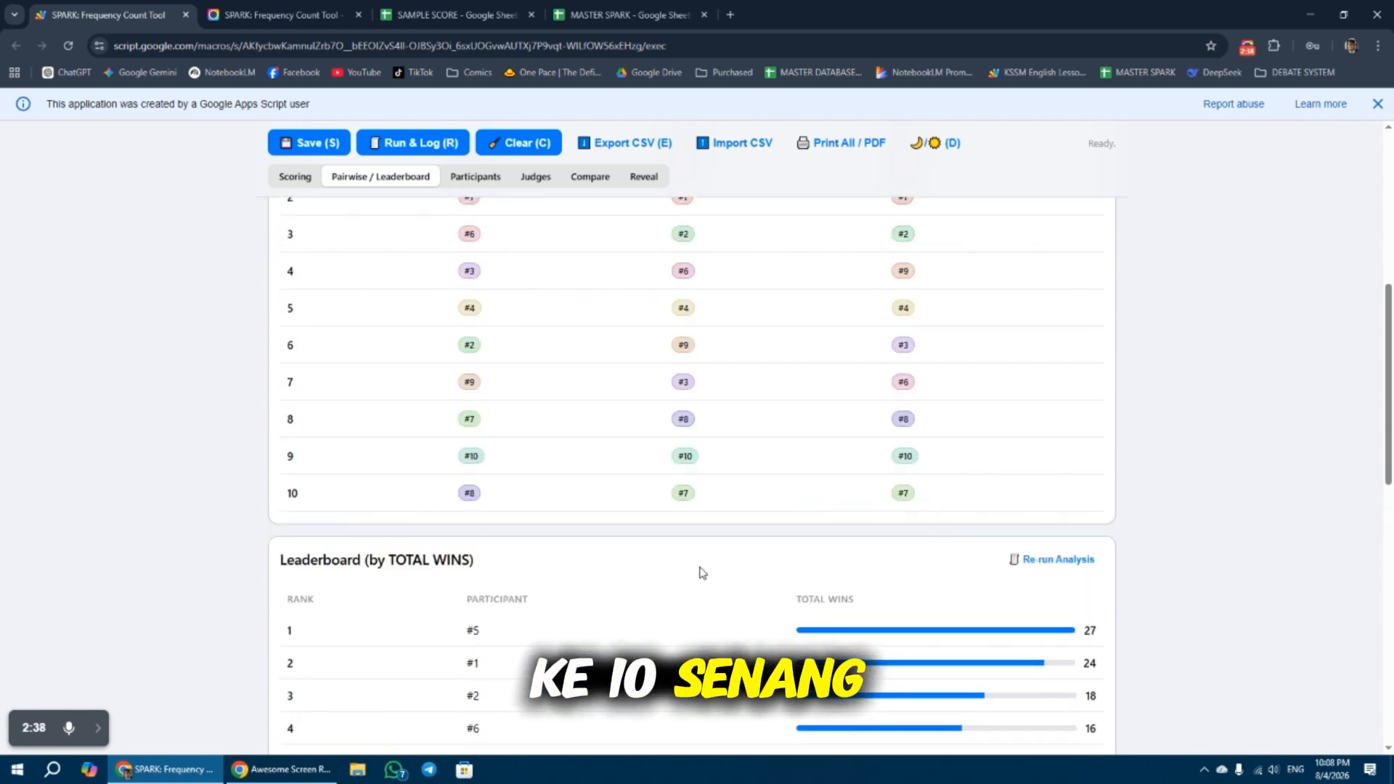
Step: Enter the names of participants 1 to 3 in the Participant Manager
{"action": "scroll", "coordinate": [678, 576], "scroll_direction": "down", "scroll_amount": 3}
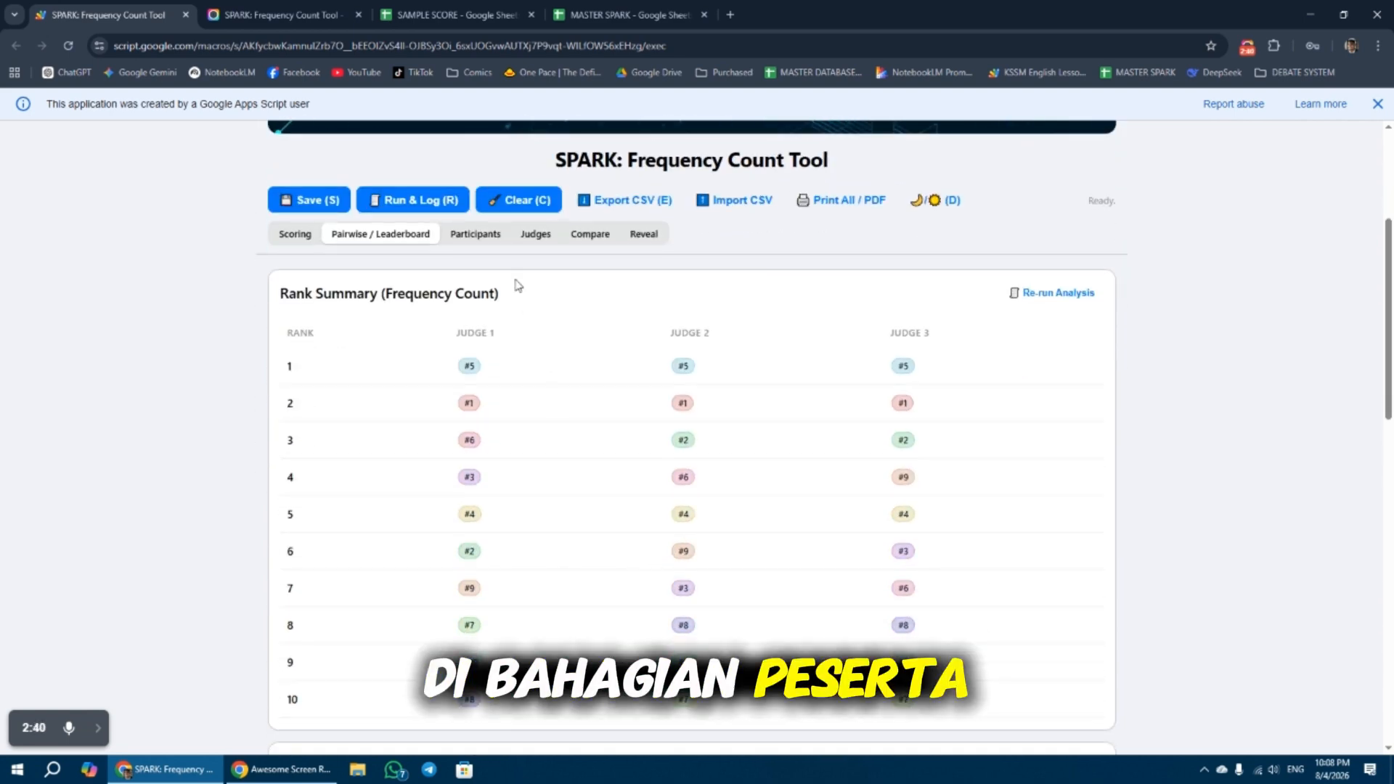
{"action": "left_click", "coordinate": [476, 234]}
{"action": "left_click", "coordinate": [384, 398]}
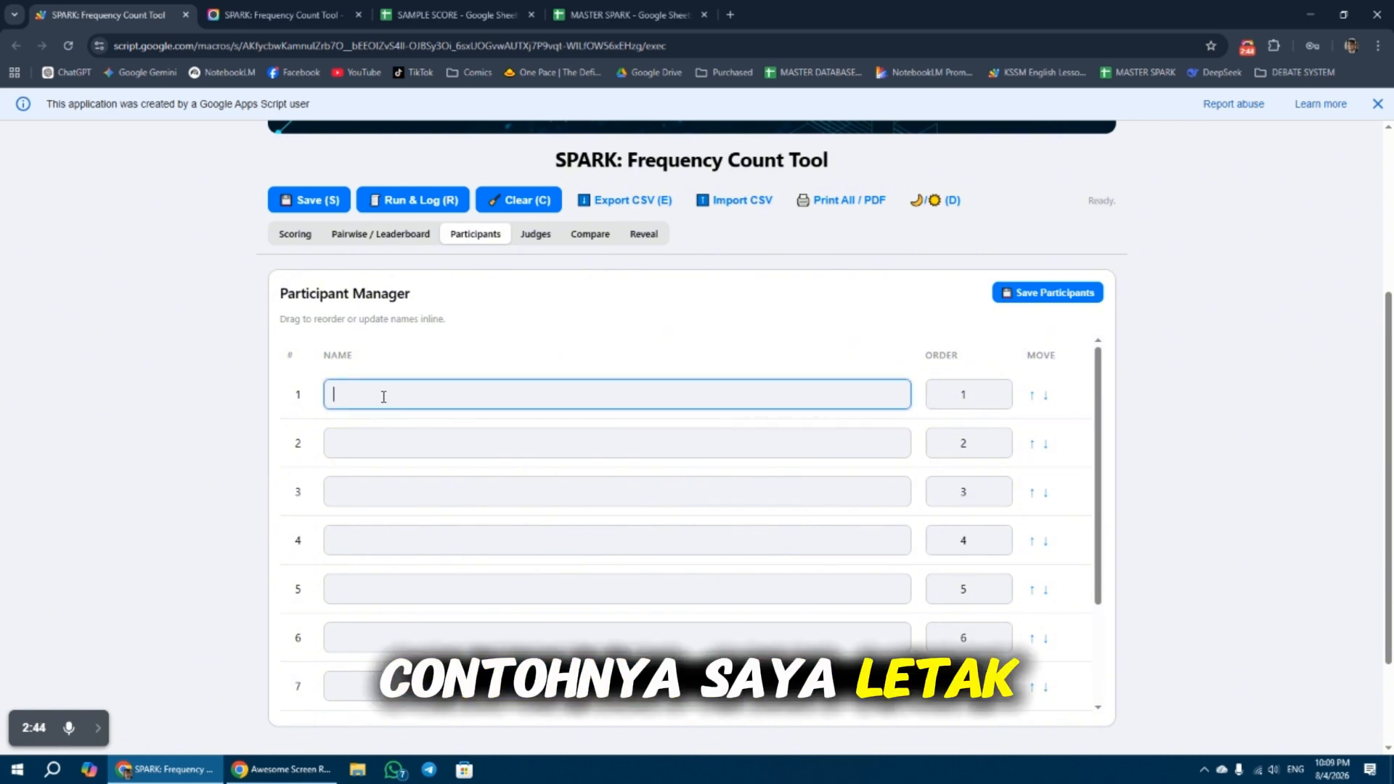
{"action": "type", "text": "AHMAD"}
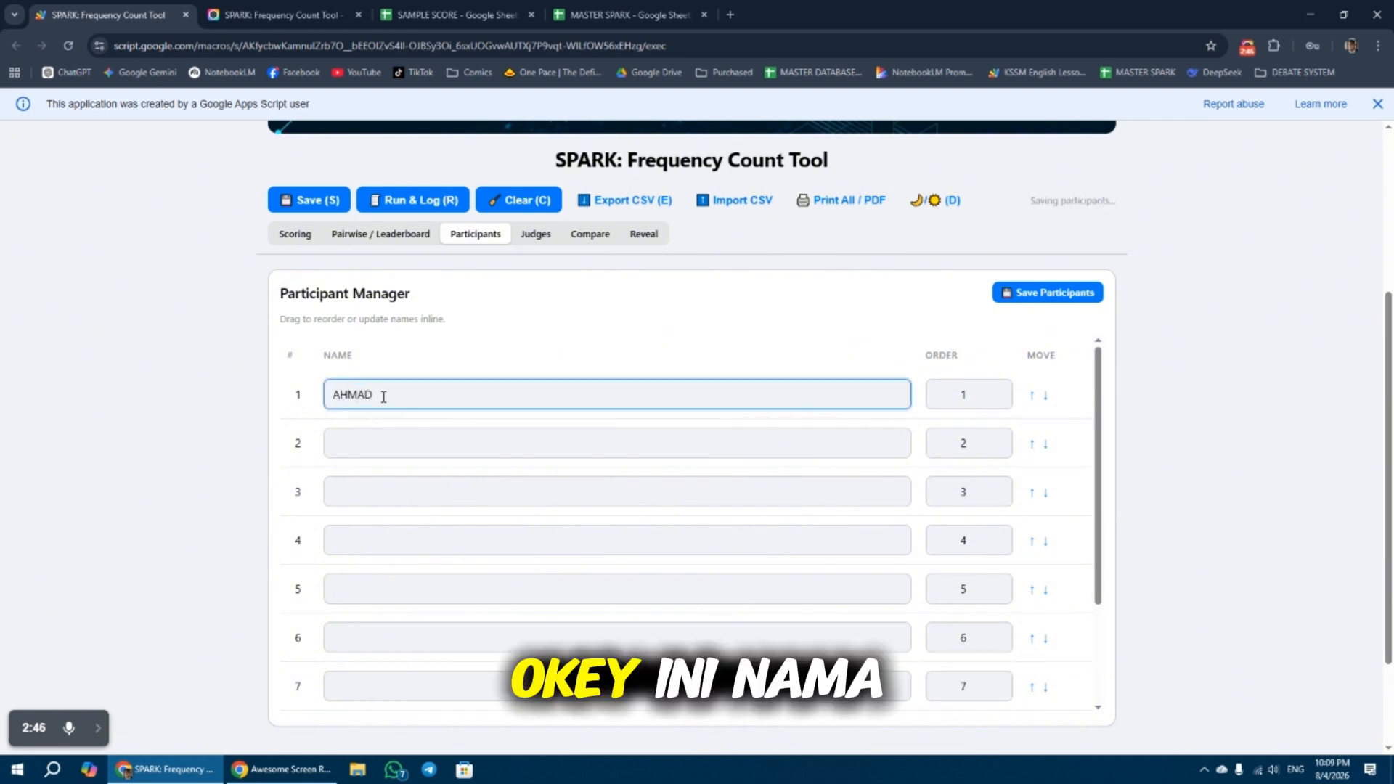
{"action": "left_click", "coordinate": [412, 456]}
{"action": "type", "text": "ALI"}
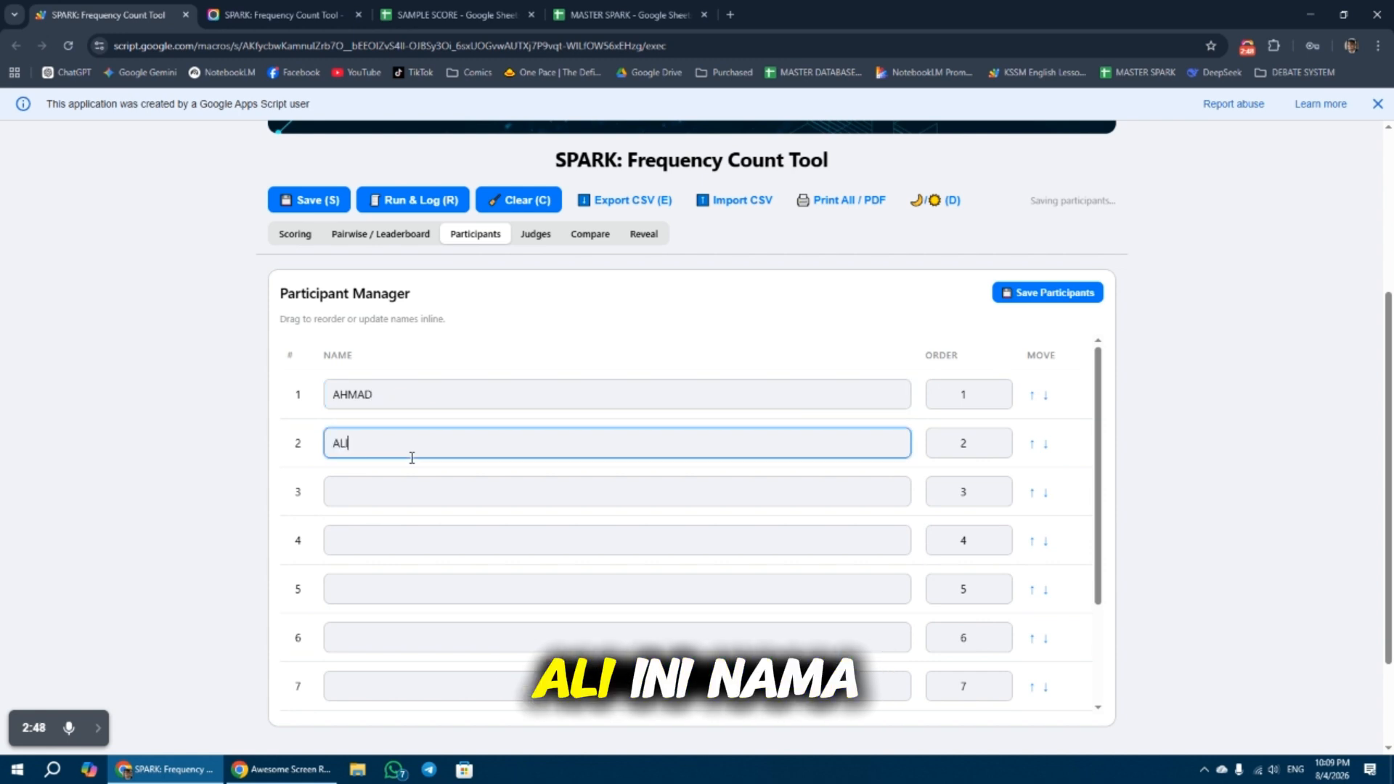
{"action": "key", "text": "Tab"}
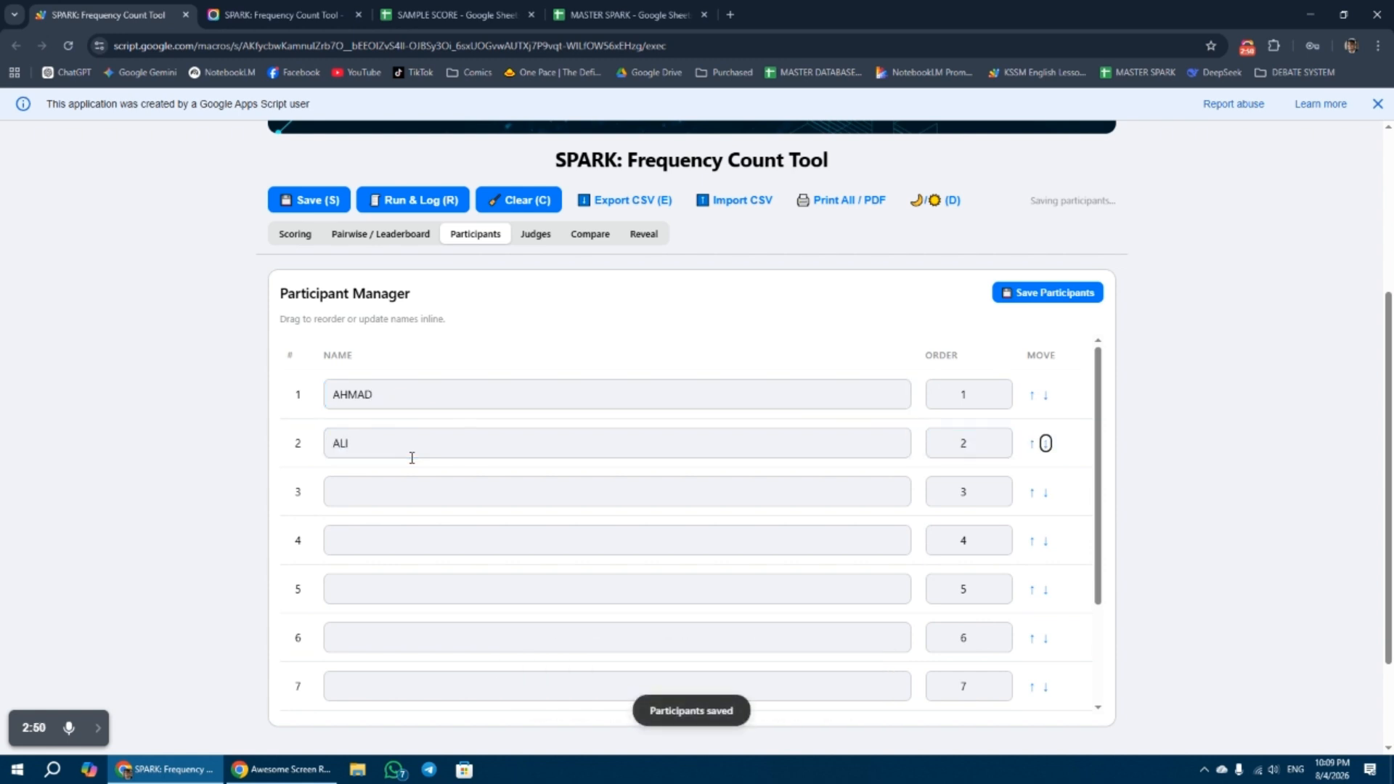
{"action": "key", "text": "Tab"}
{"action": "type", "text": "SYUKUR"}
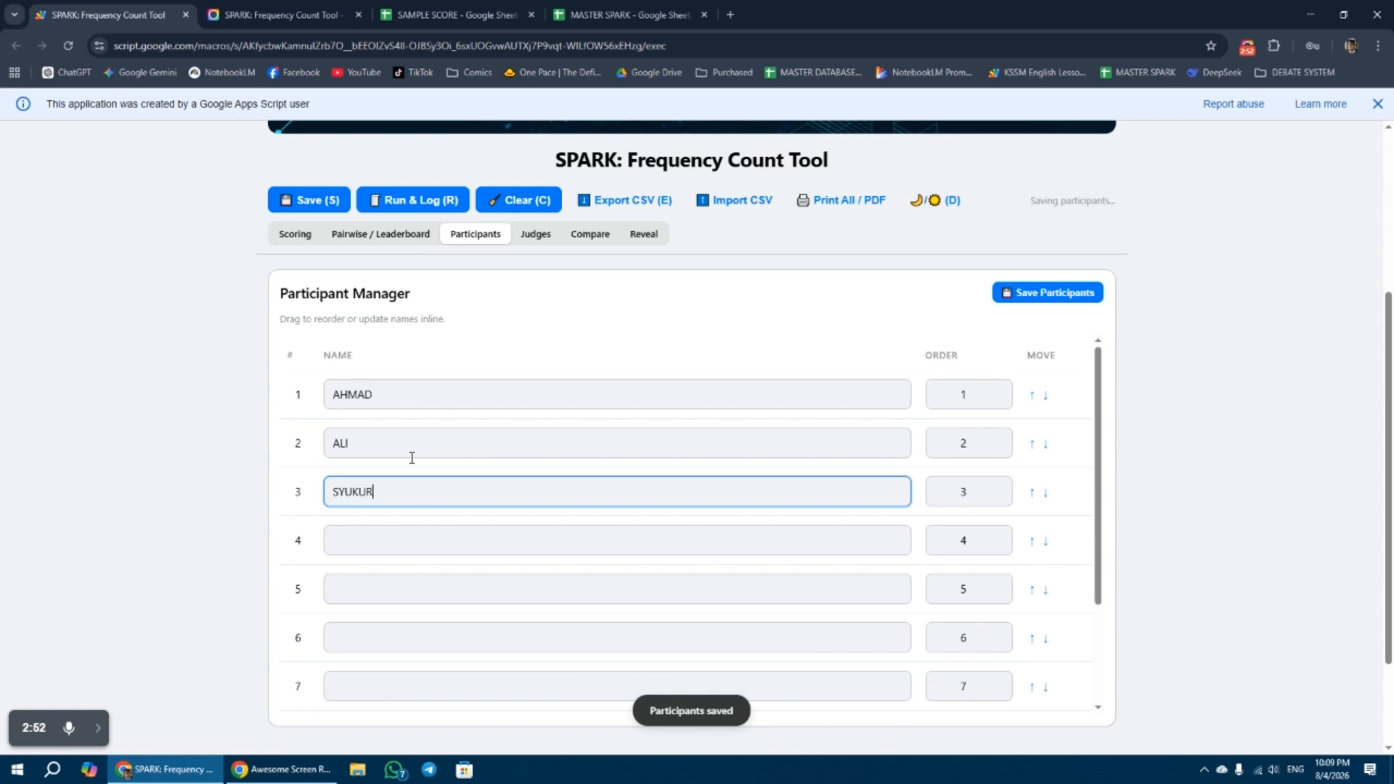
Step: Fill in the names of participants 4, 5 and 6 in the Participant Manager
{"action": "left_click", "coordinate": [414, 535]}
{"action": "type", "text": "ABU"}
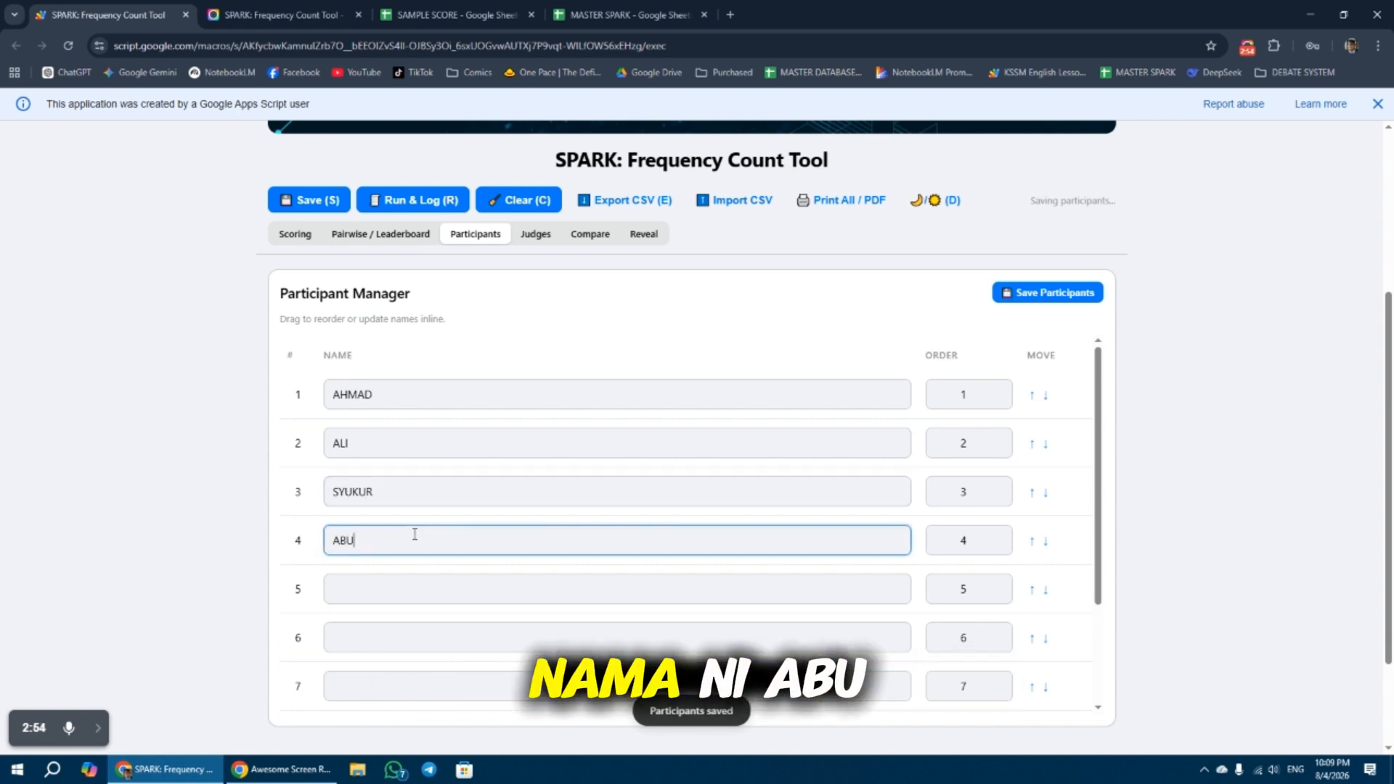
{"action": "left_click", "coordinate": [404, 590]}
{"action": "type", "text": "UBAIDAH"}
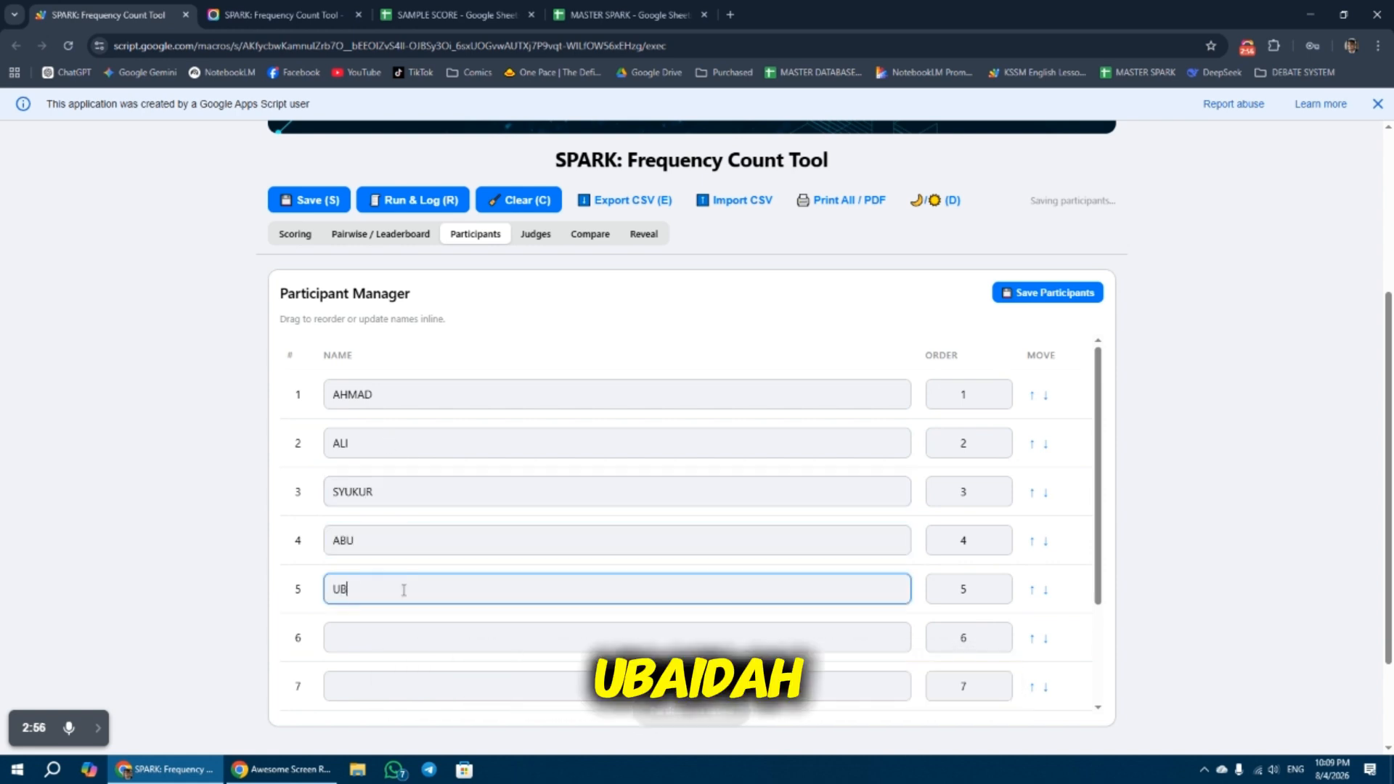
{"action": "left_click", "coordinate": [416, 642]}
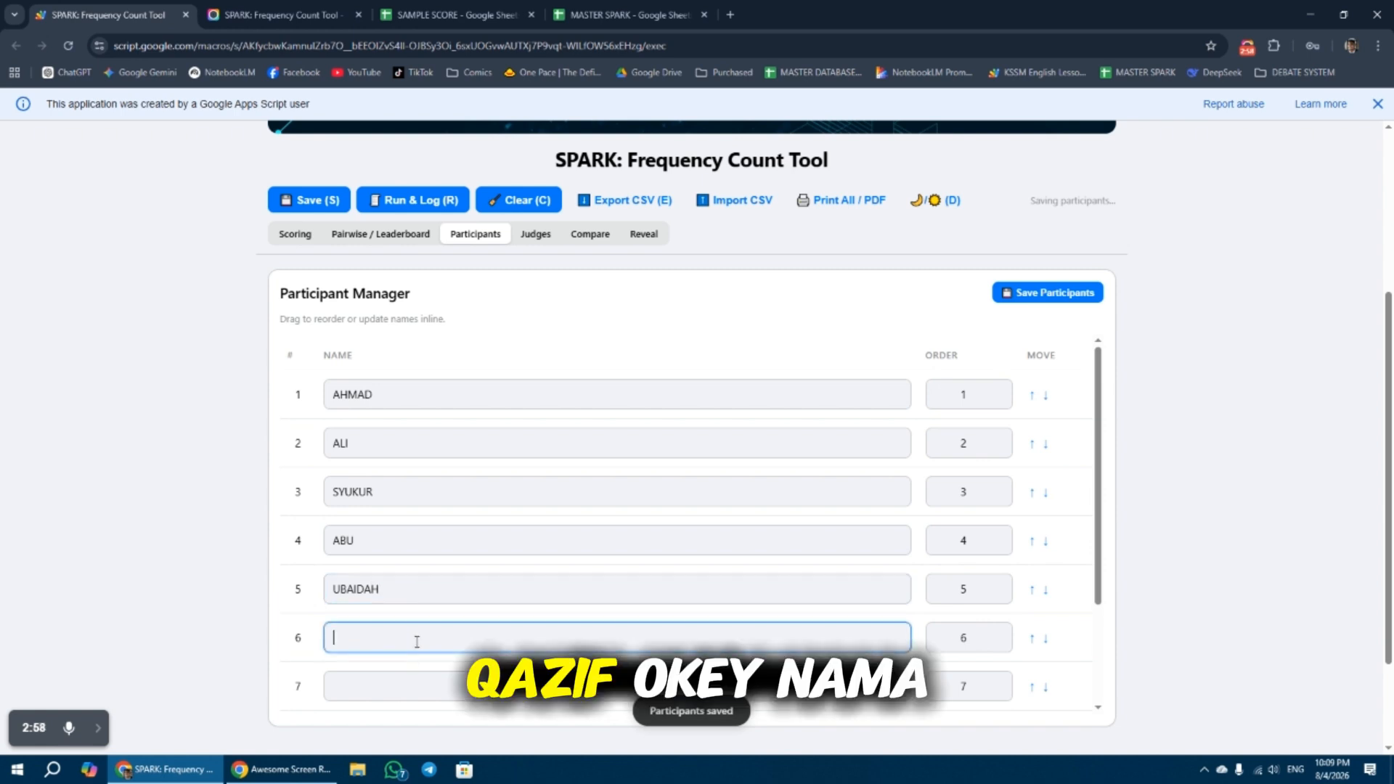
{"action": "type", "text": "QAZIF"}
Step: Enter the names of participants 7 to 9 and name participant 10 MEOW in the Participant Manager
{"action": "scroll", "coordinate": [419, 639], "scroll_direction": "down", "scroll_amount": 1}
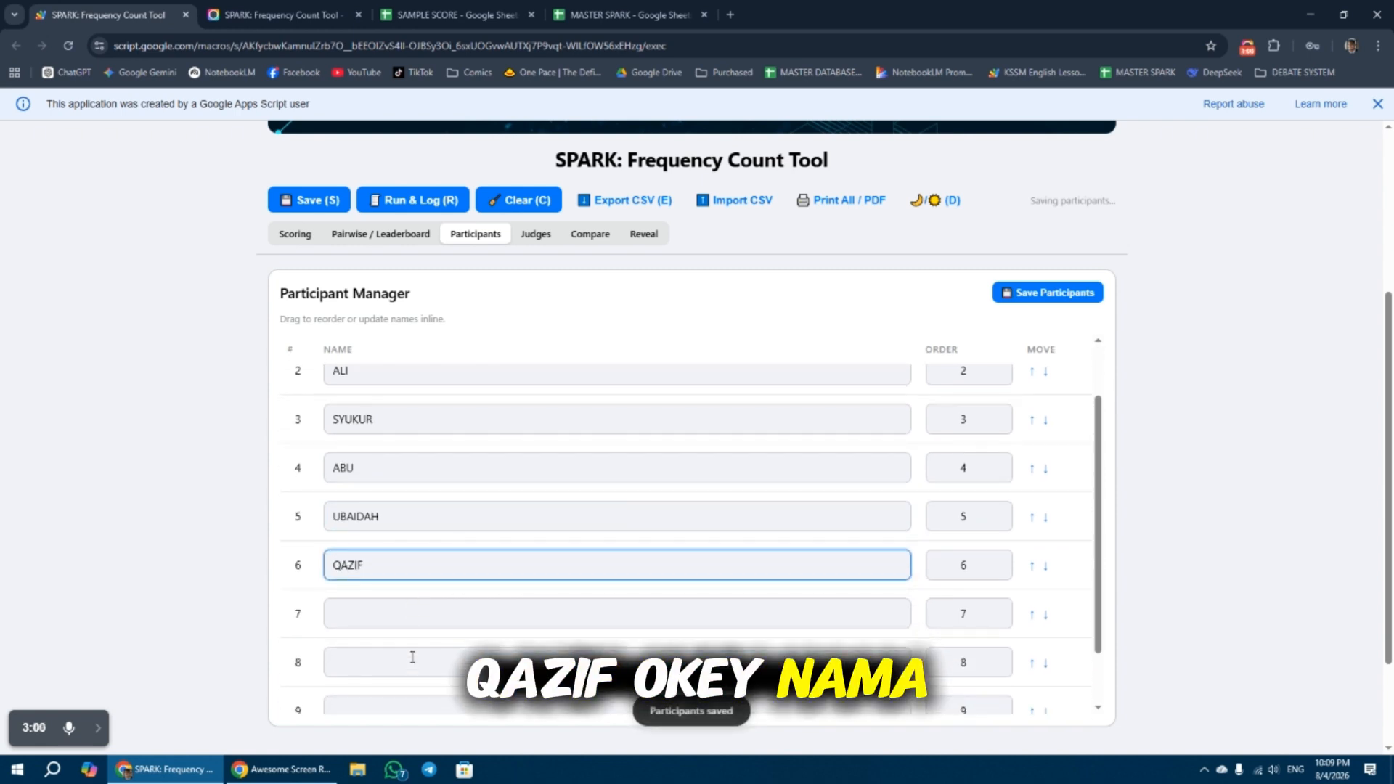
{"action": "left_click", "coordinate": [412, 616]}
{"action": "type", "text": "HARI"}
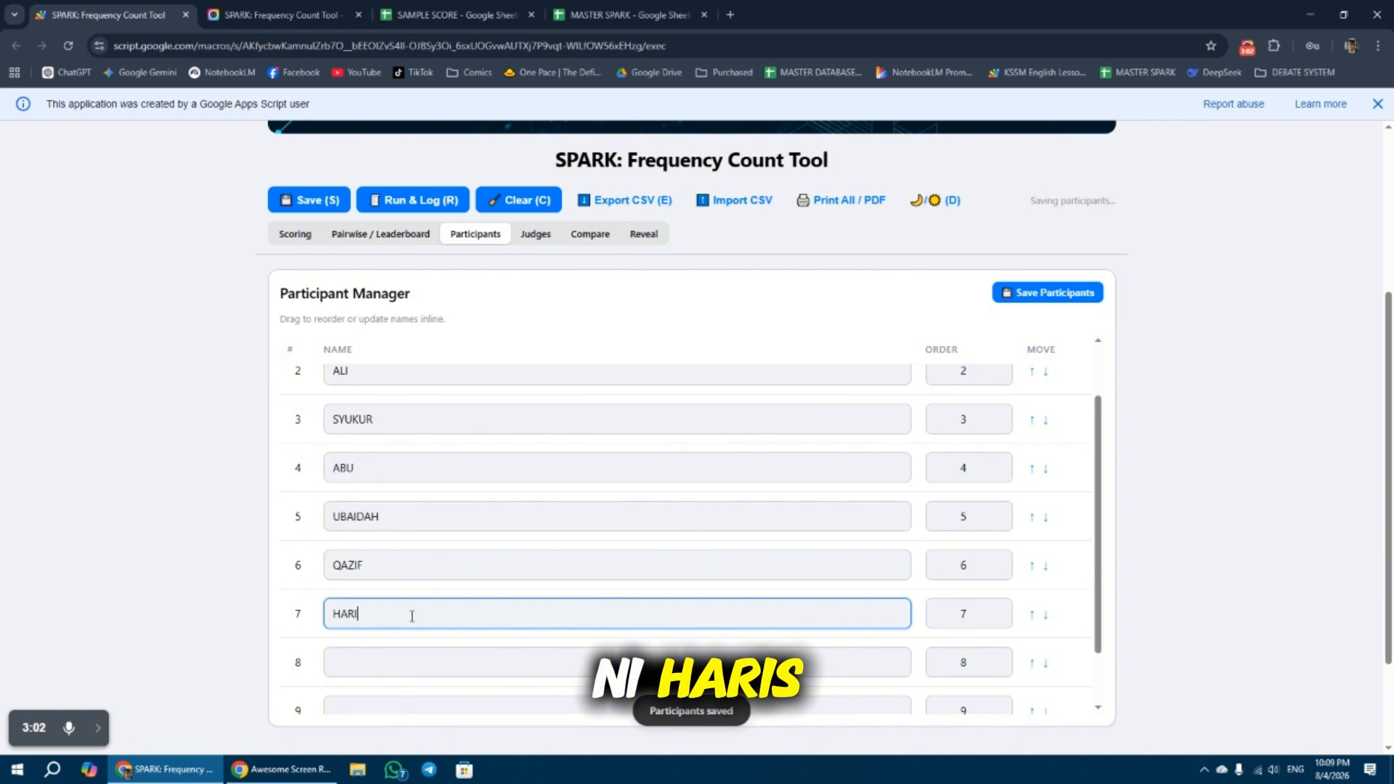
{"action": "type", "text": "S"}
{"action": "scroll", "coordinate": [412, 616], "scroll_direction": "down", "scroll_amount": 1}
{"action": "left_click", "coordinate": [365, 579]}
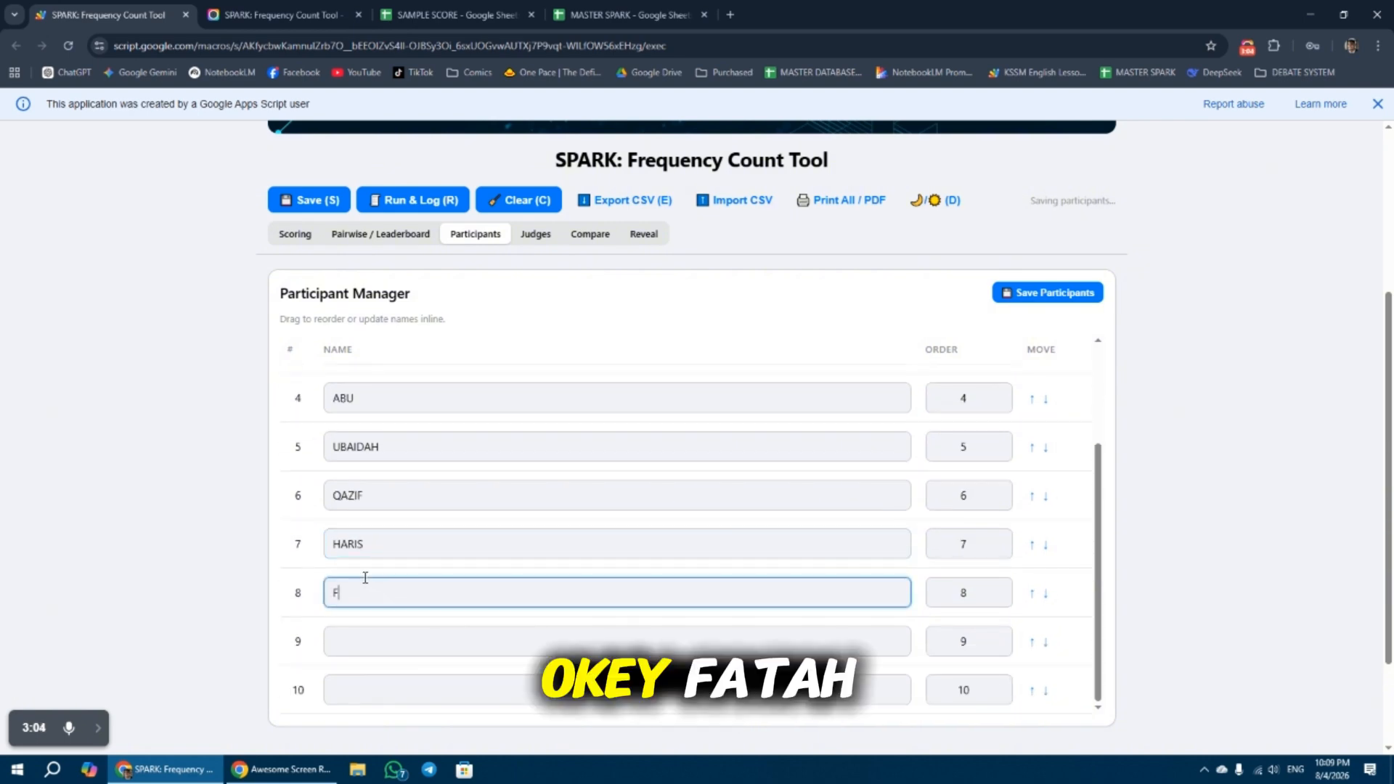
{"action": "type", "text": "FATAH"}
{"action": "left_click", "coordinate": [394, 644]}
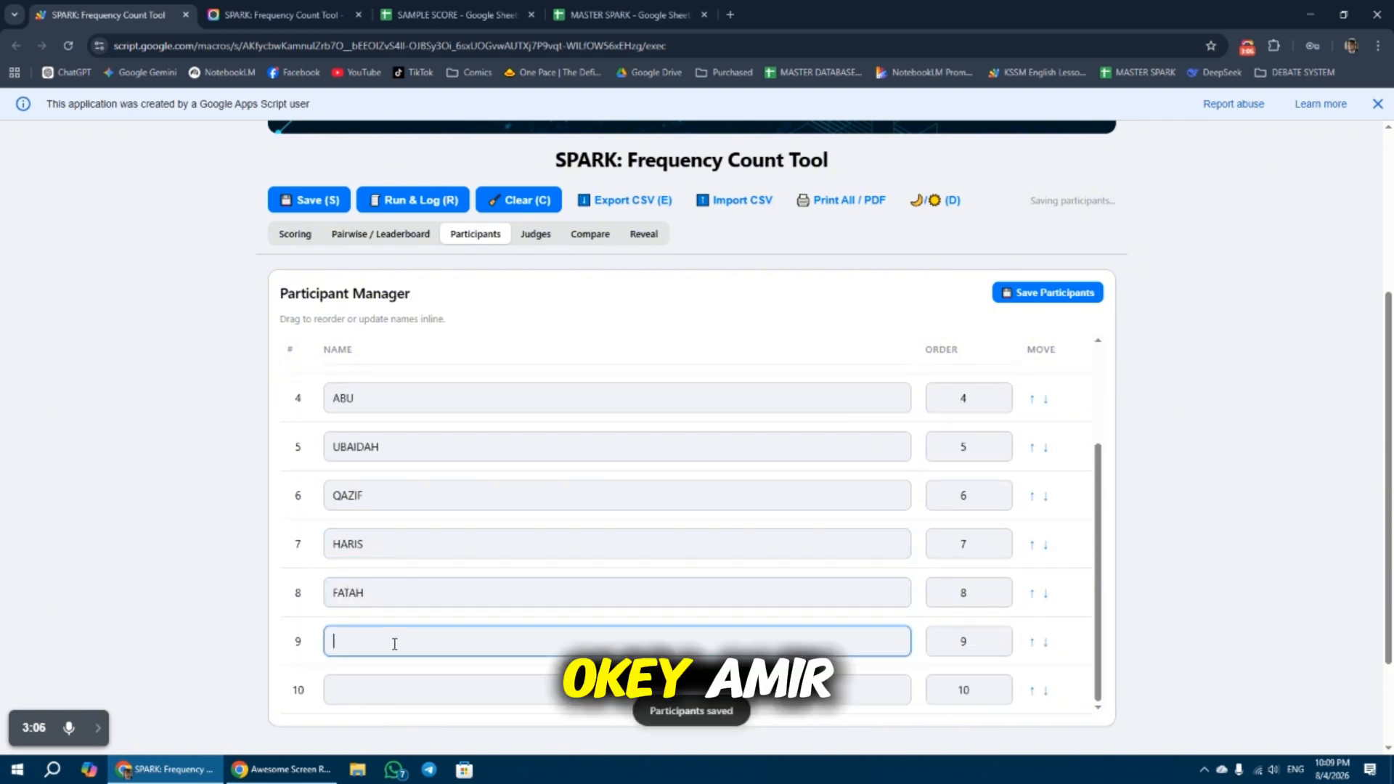
{"action": "left_click", "coordinate": [424, 677]}
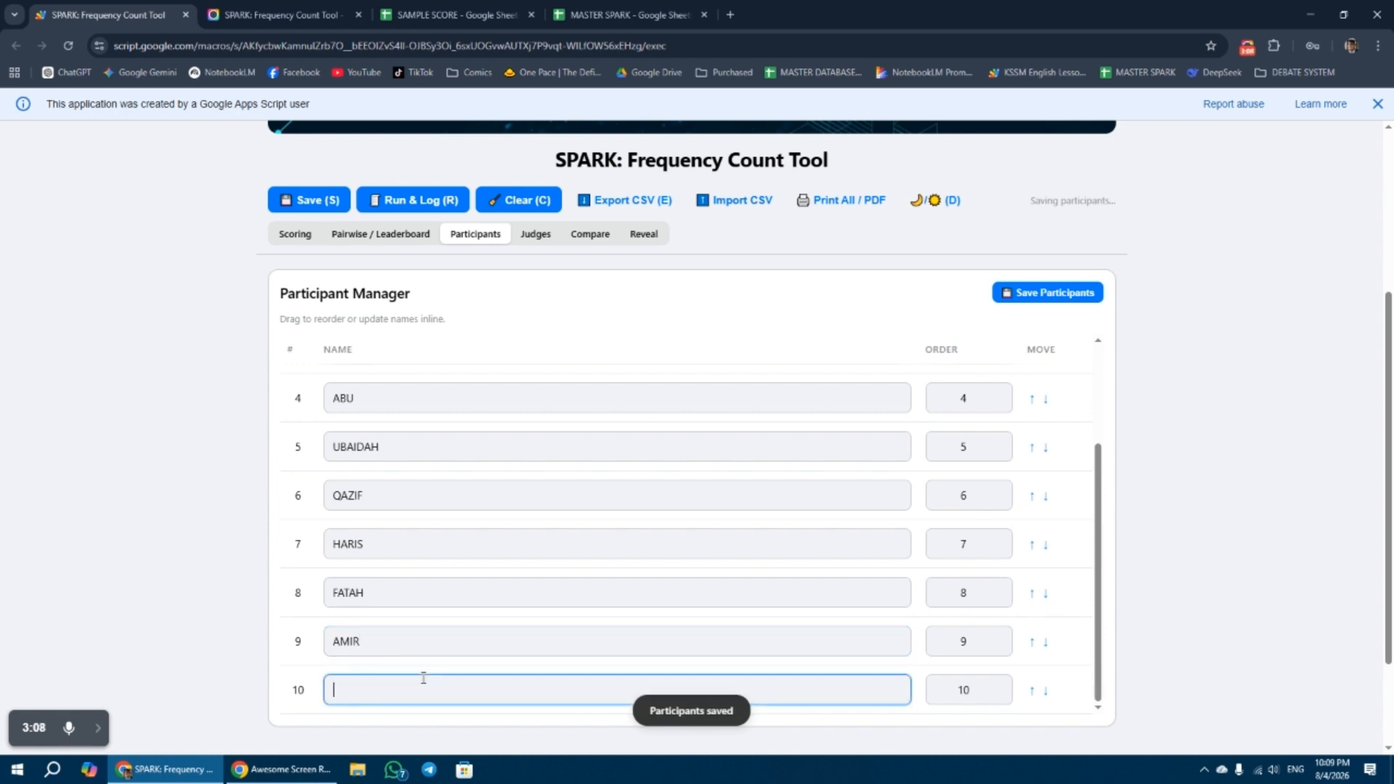
{"action": "type", "text": "MEOW"}
{"action": "left_click", "coordinate": [122, 587]}
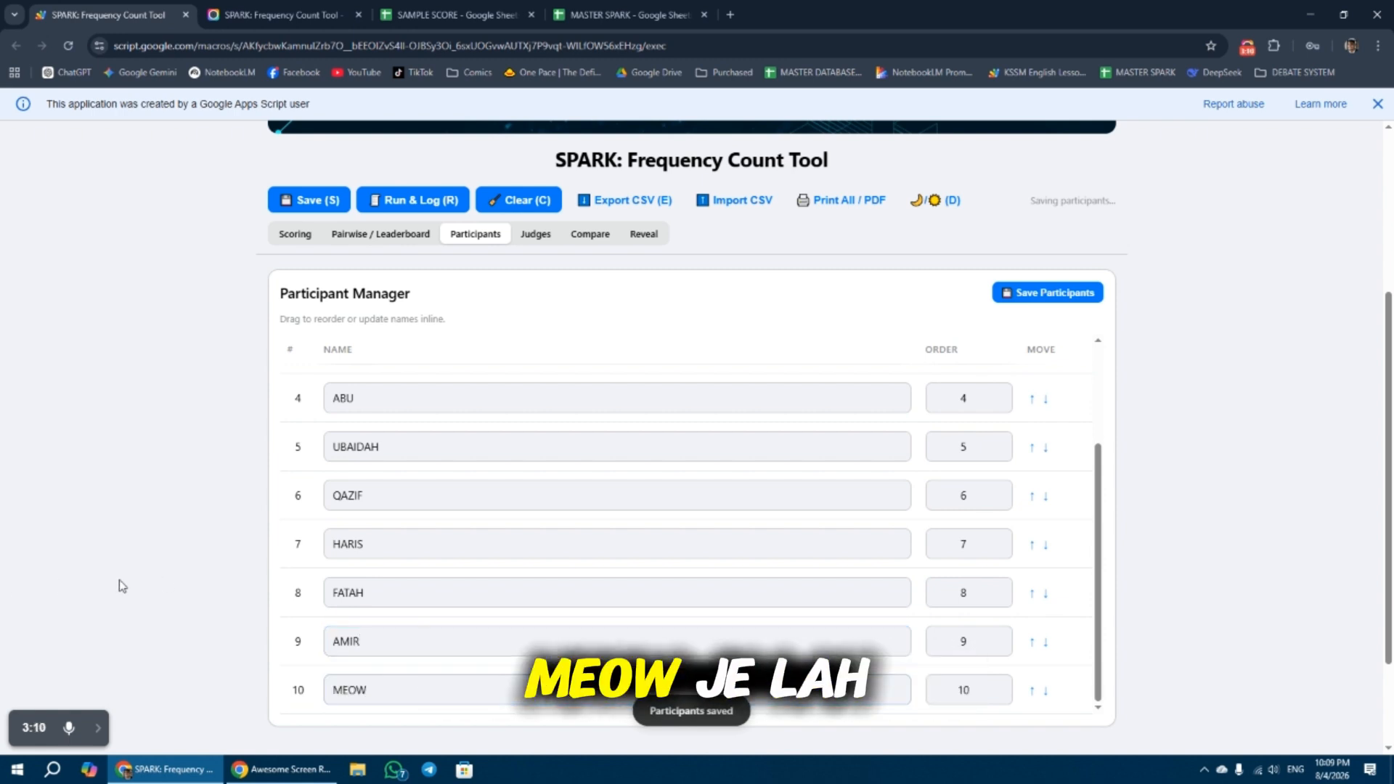
Step: Check how participants are labelled in the Pairwise / Leaderboard and Scoring views, and return to the Participant Manager list
{"action": "scroll", "coordinate": [479, 590], "scroll_direction": "up", "scroll_amount": 2}
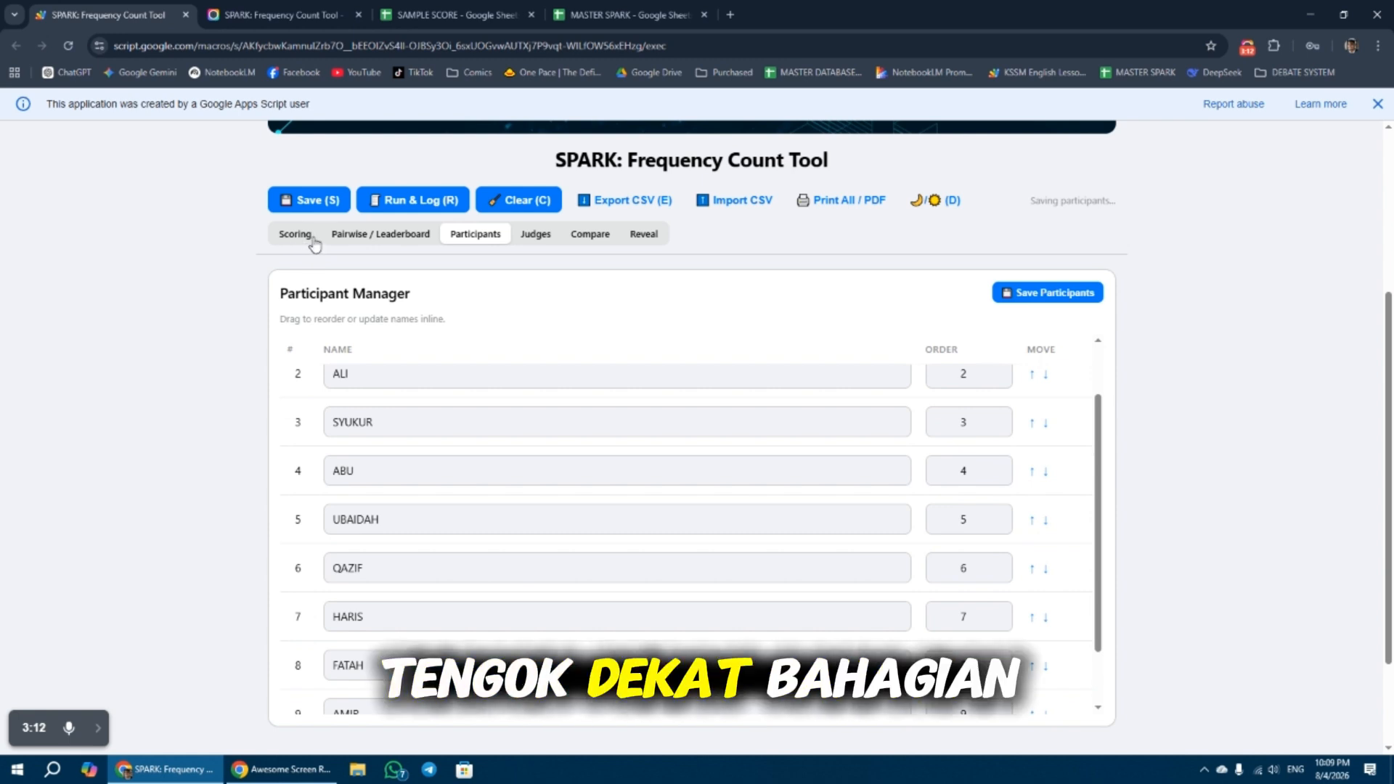
{"action": "left_click", "coordinate": [360, 238]}
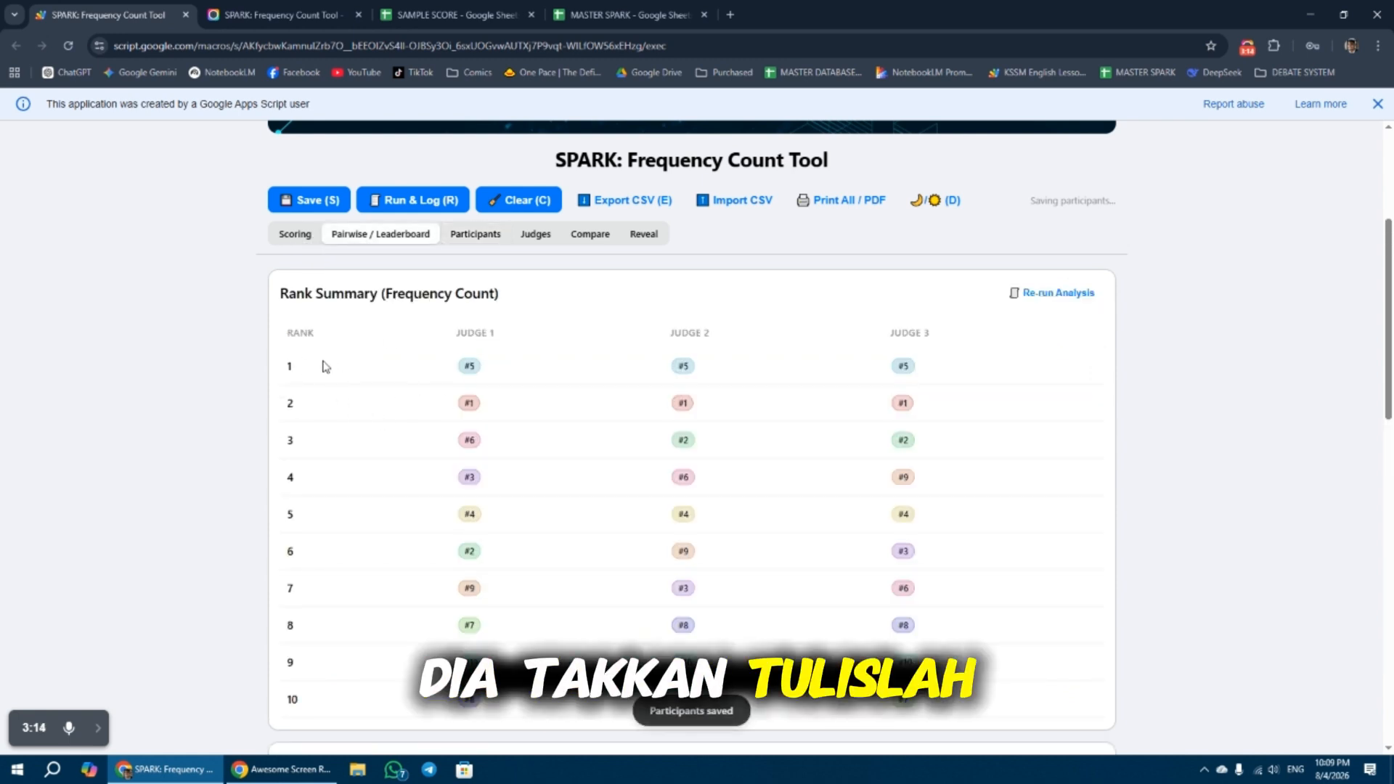
{"action": "left_click", "coordinate": [292, 234]}
{"action": "scroll", "coordinate": [223, 526], "scroll_direction": "down", "scroll_amount": 4}
{"action": "scroll", "coordinate": [223, 527], "scroll_direction": "down", "scroll_amount": 2}
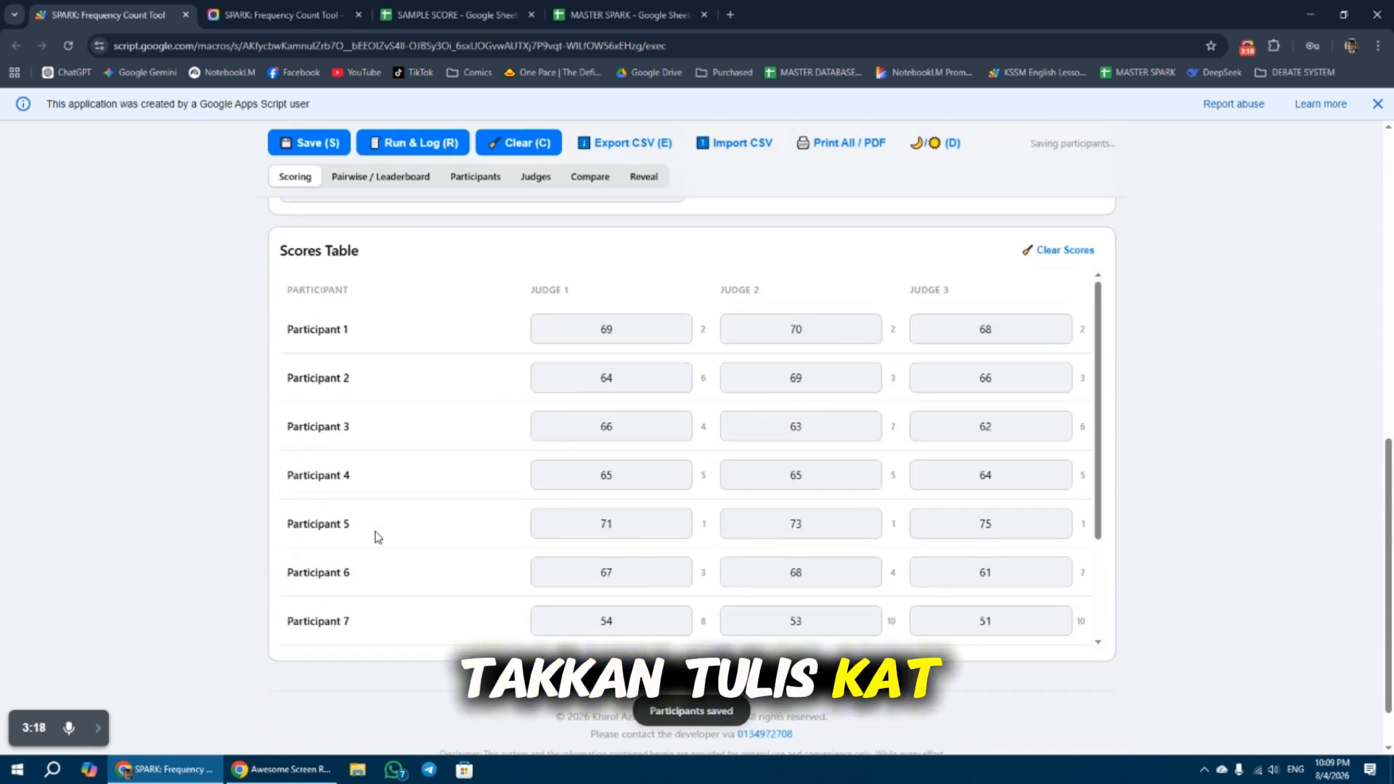
{"action": "scroll", "coordinate": [542, 258], "scroll_direction": "up", "scroll_amount": 3}
{"action": "left_click", "coordinate": [474, 181]}
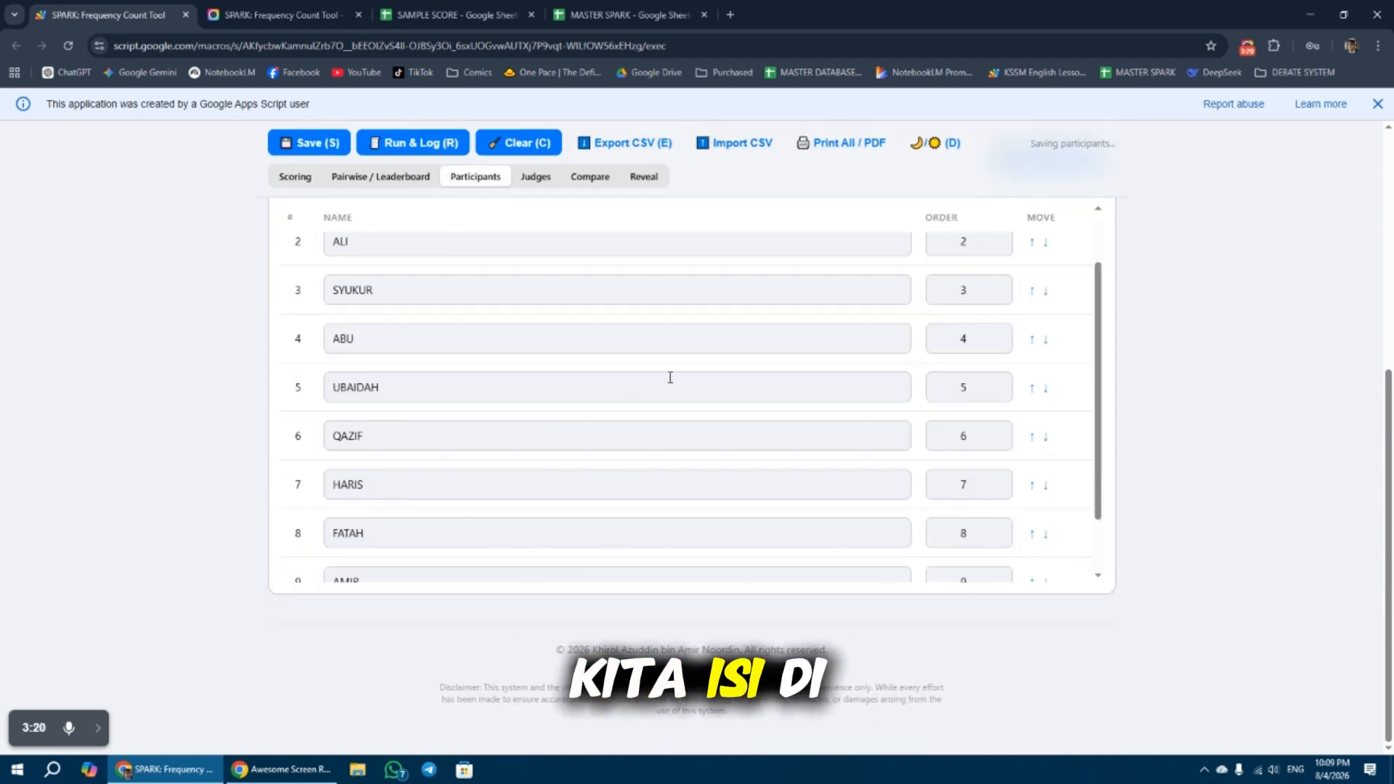
{"action": "scroll", "coordinate": [670, 377], "scroll_direction": "up", "scroll_amount": 3}
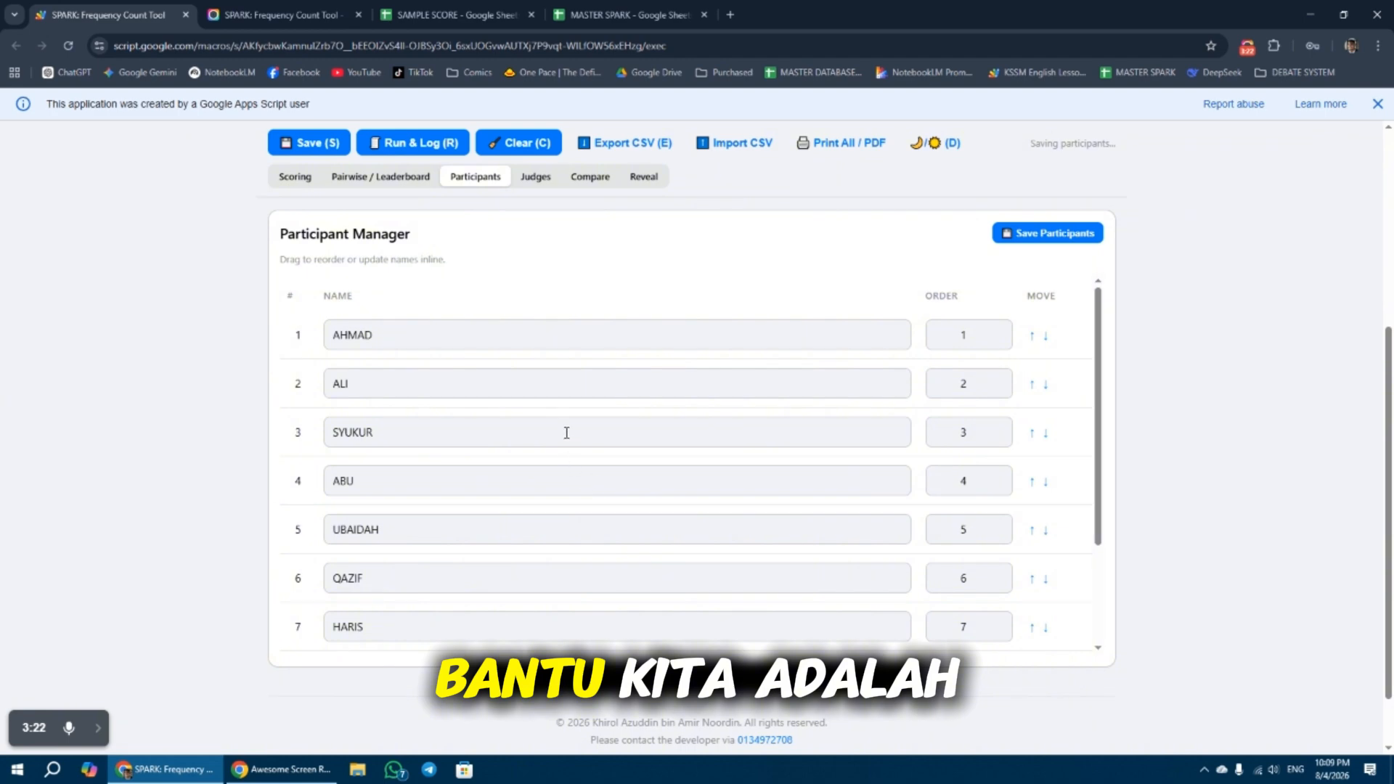
{"action": "scroll", "coordinate": [566, 433], "scroll_direction": "up", "scroll_amount": 2}
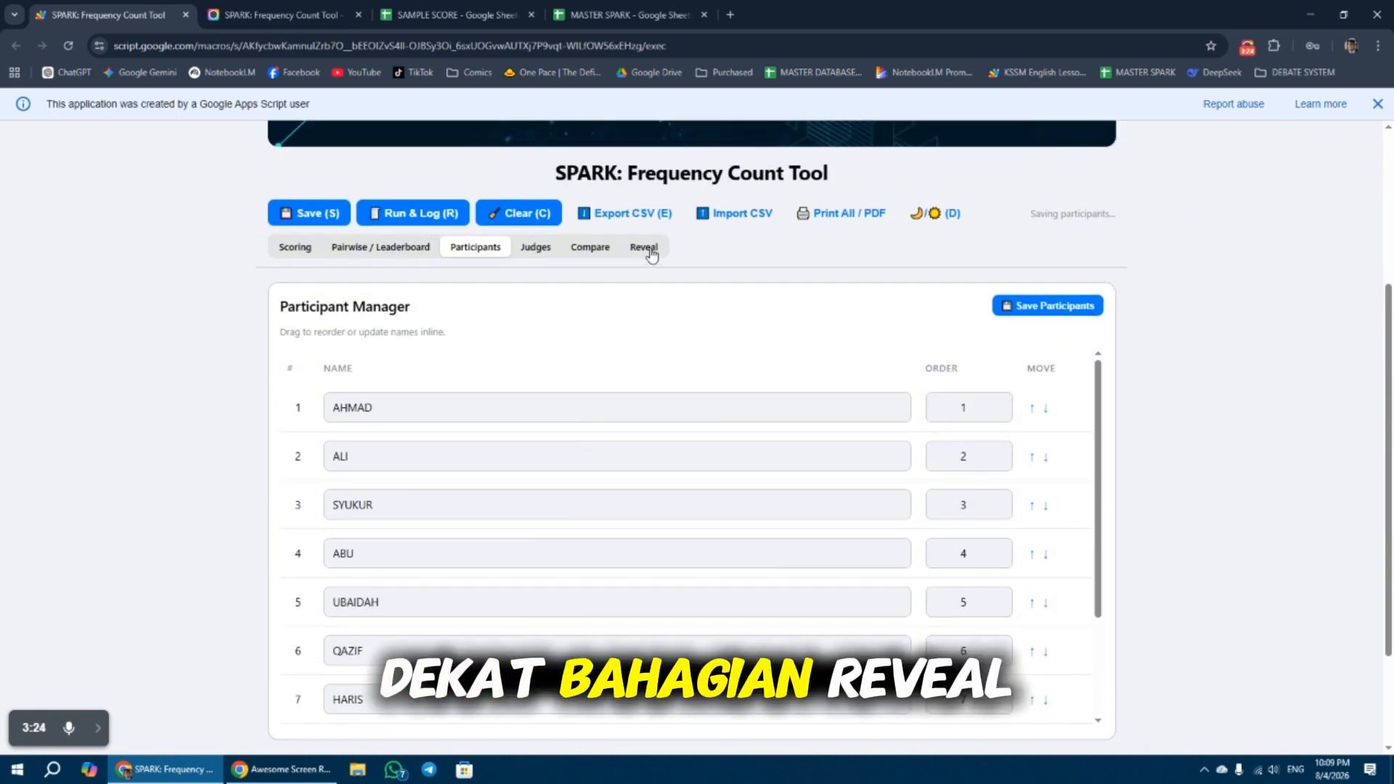
Step: Reveal the participant names in the Results Reveal table and look over the full ranking
{"action": "left_click", "coordinate": [644, 248]}
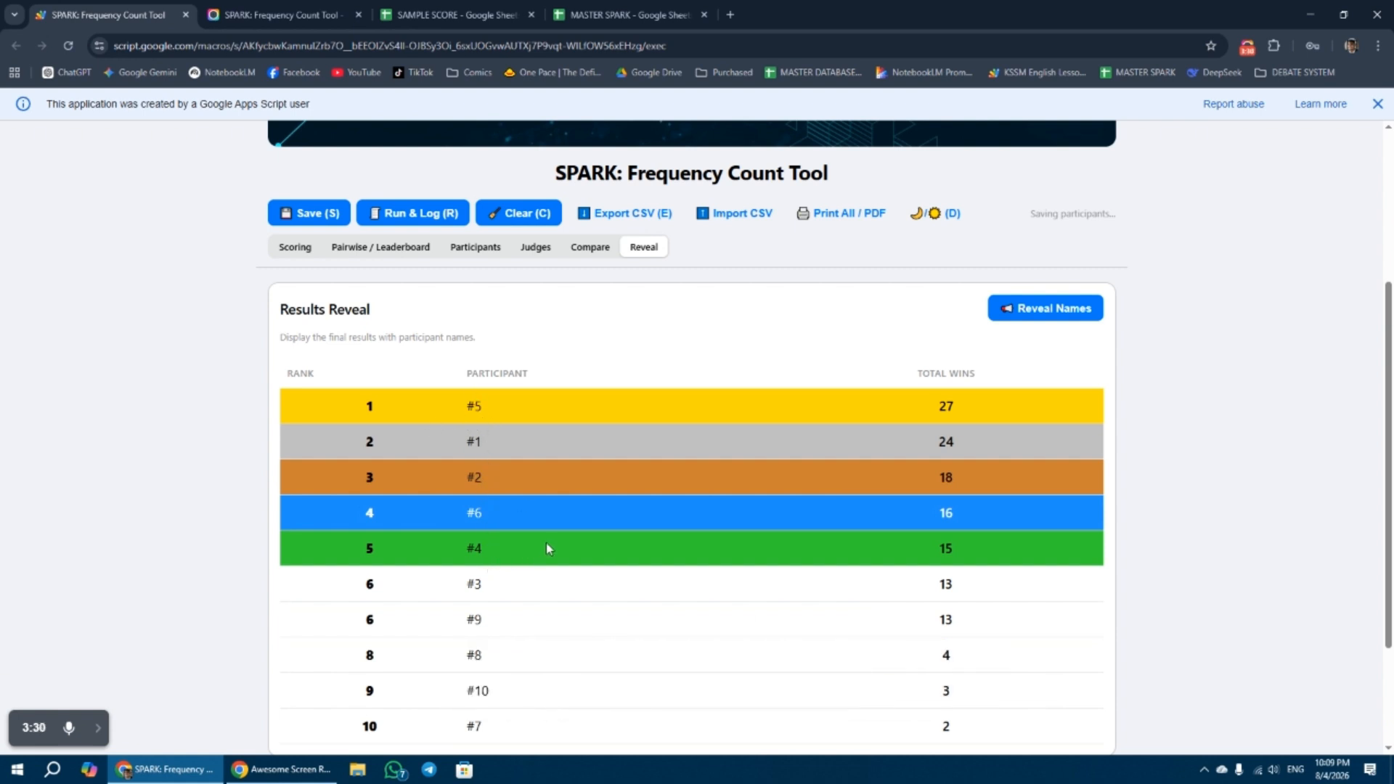
{"action": "left_click", "coordinate": [1077, 322]}
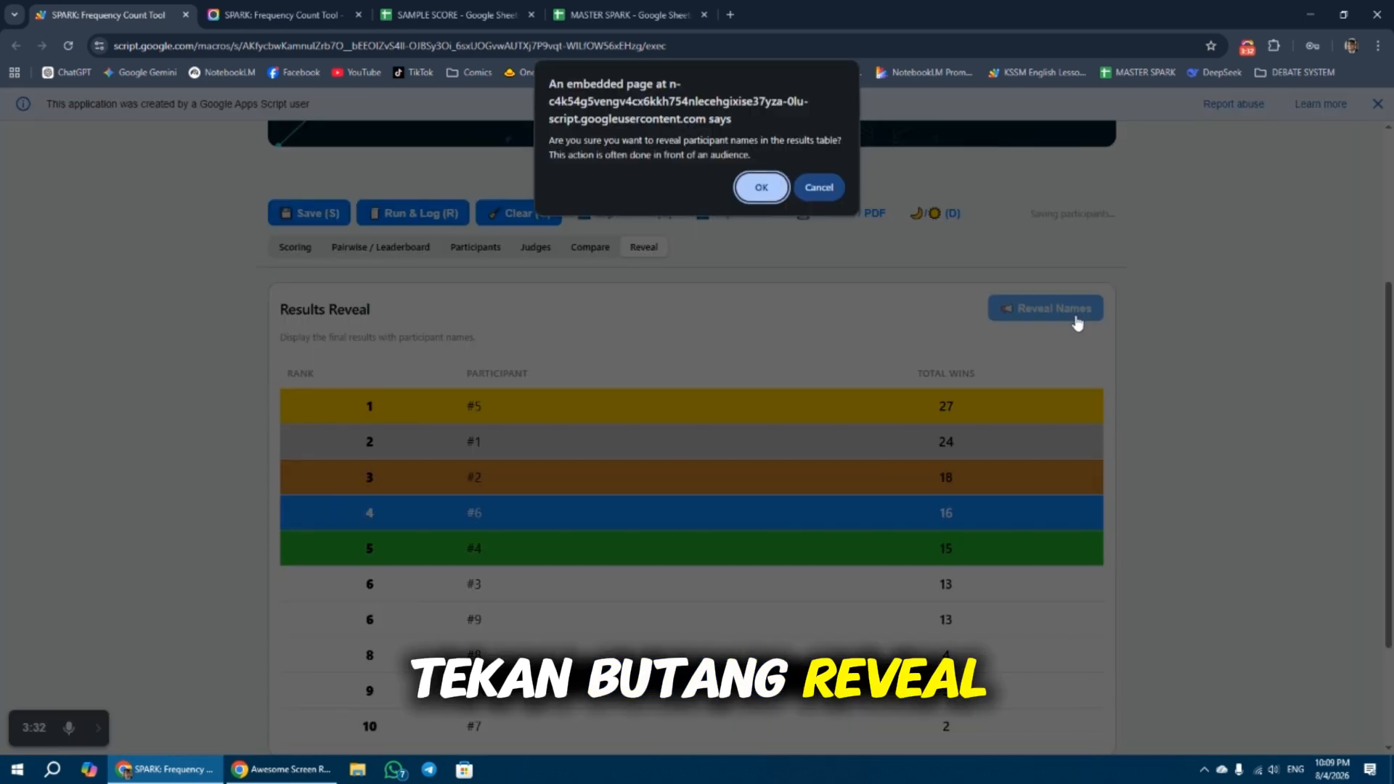
{"action": "left_click", "coordinate": [760, 189]}
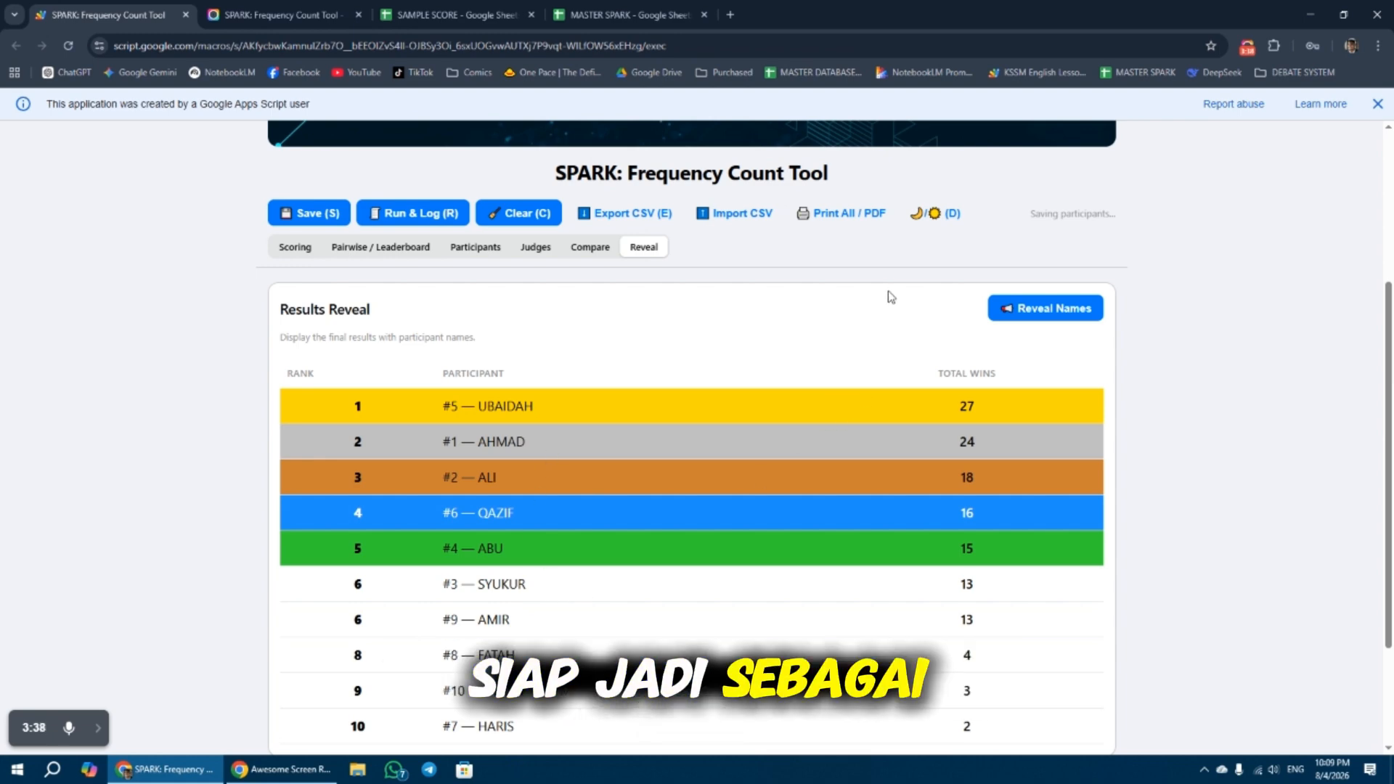
{"action": "scroll", "coordinate": [795, 471], "scroll_direction": "down", "scroll_amount": 2}
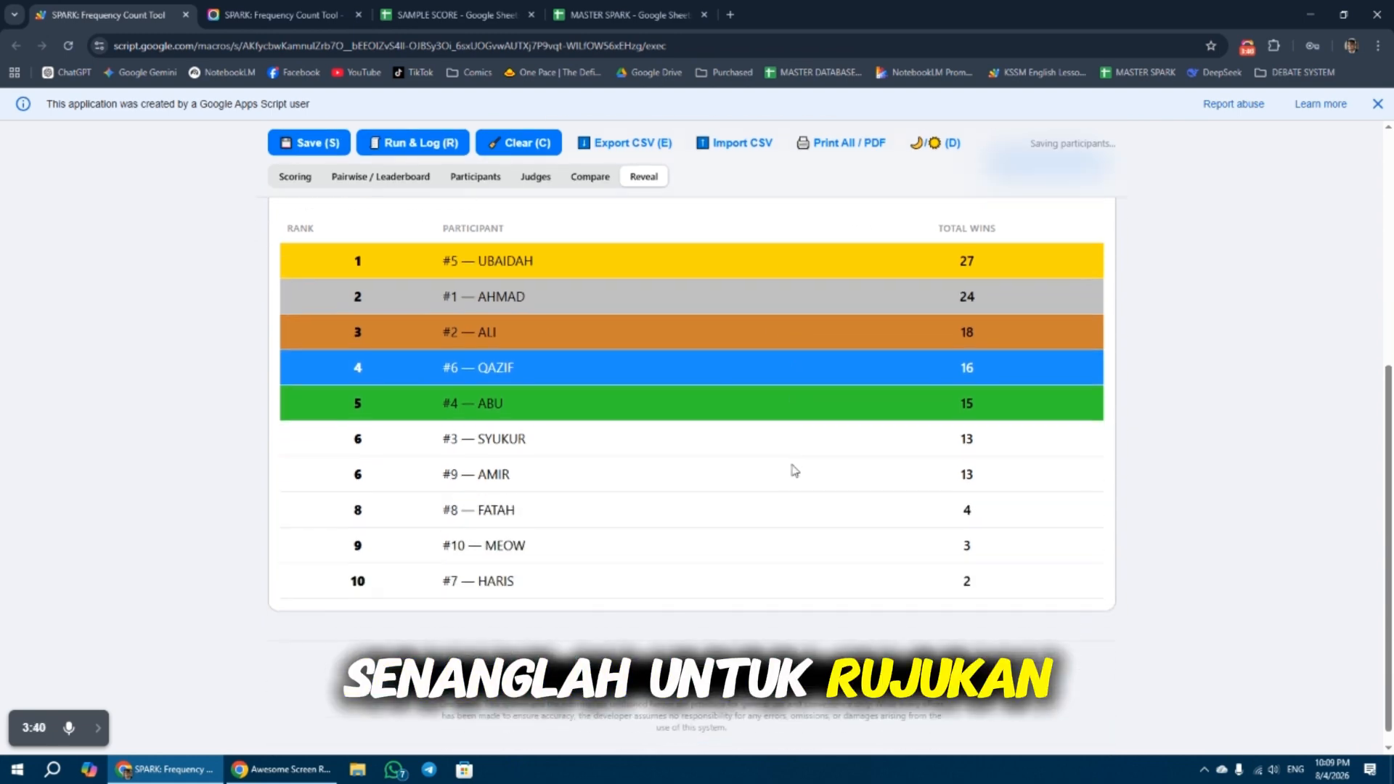
{"action": "scroll", "coordinate": [791, 469], "scroll_direction": "up", "scroll_amount": 1}
{"action": "scroll", "coordinate": [655, 476], "scroll_direction": "up", "scroll_amount": 1}
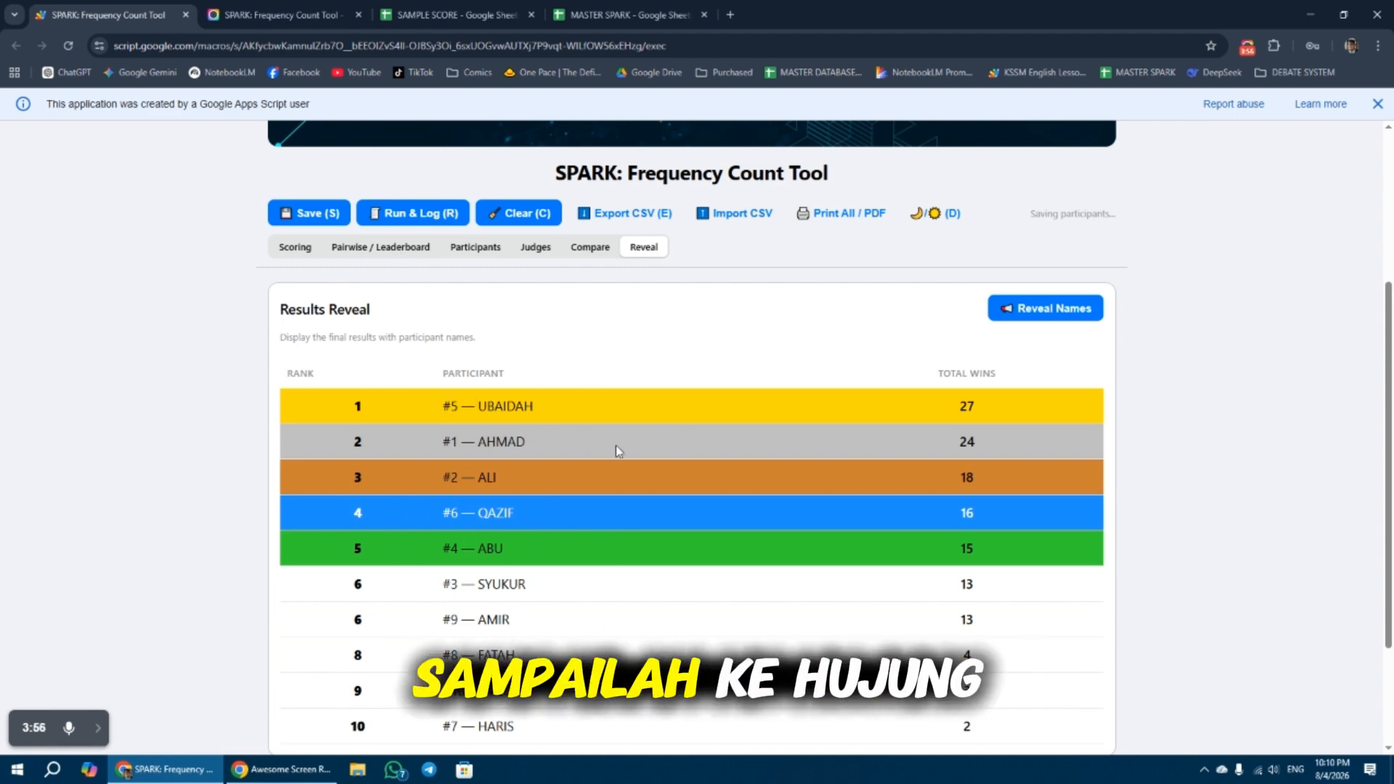
Step: Generate the full print/PDF report, review its preview pages through the Final Results, and close the preview without saving
{"action": "left_click", "coordinate": [833, 218]}
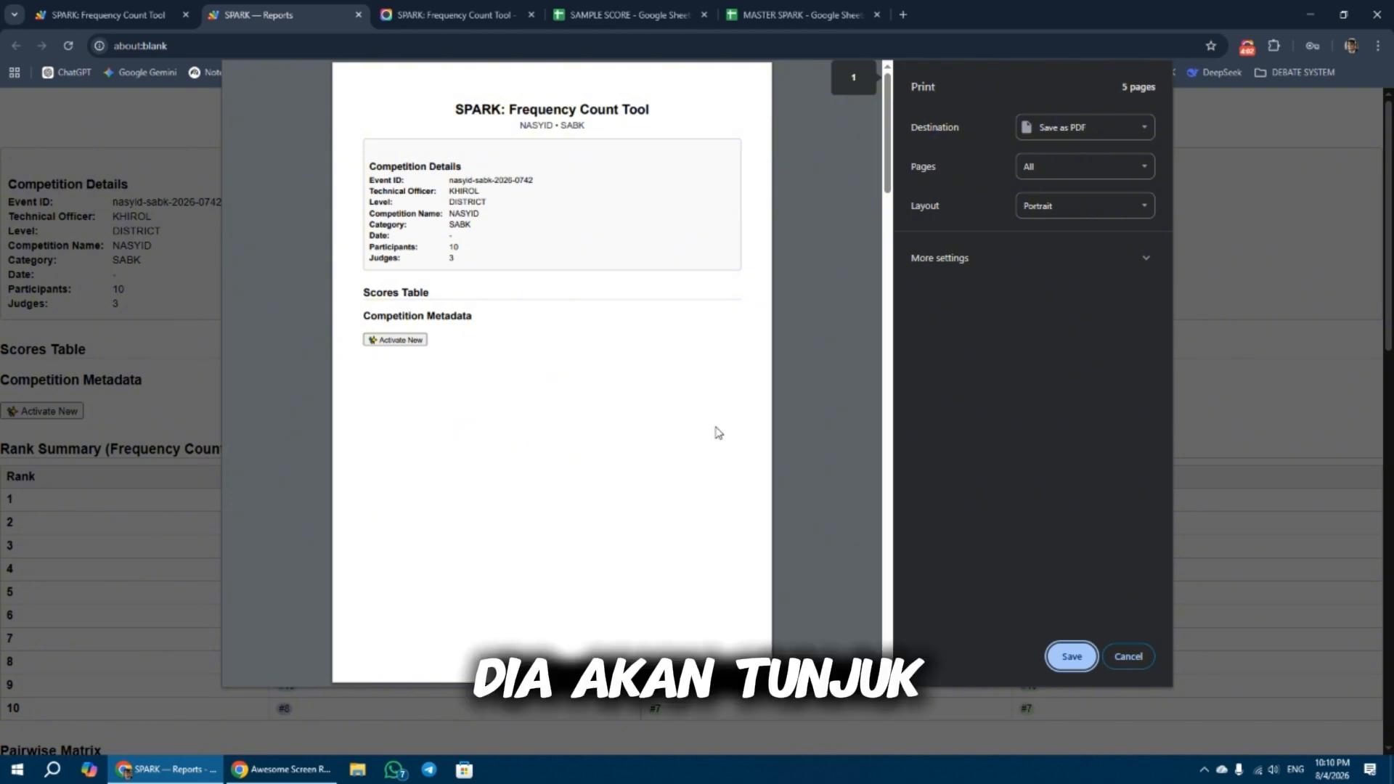
{"action": "scroll", "coordinate": [717, 432], "scroll_direction": "down", "scroll_amount": 15}
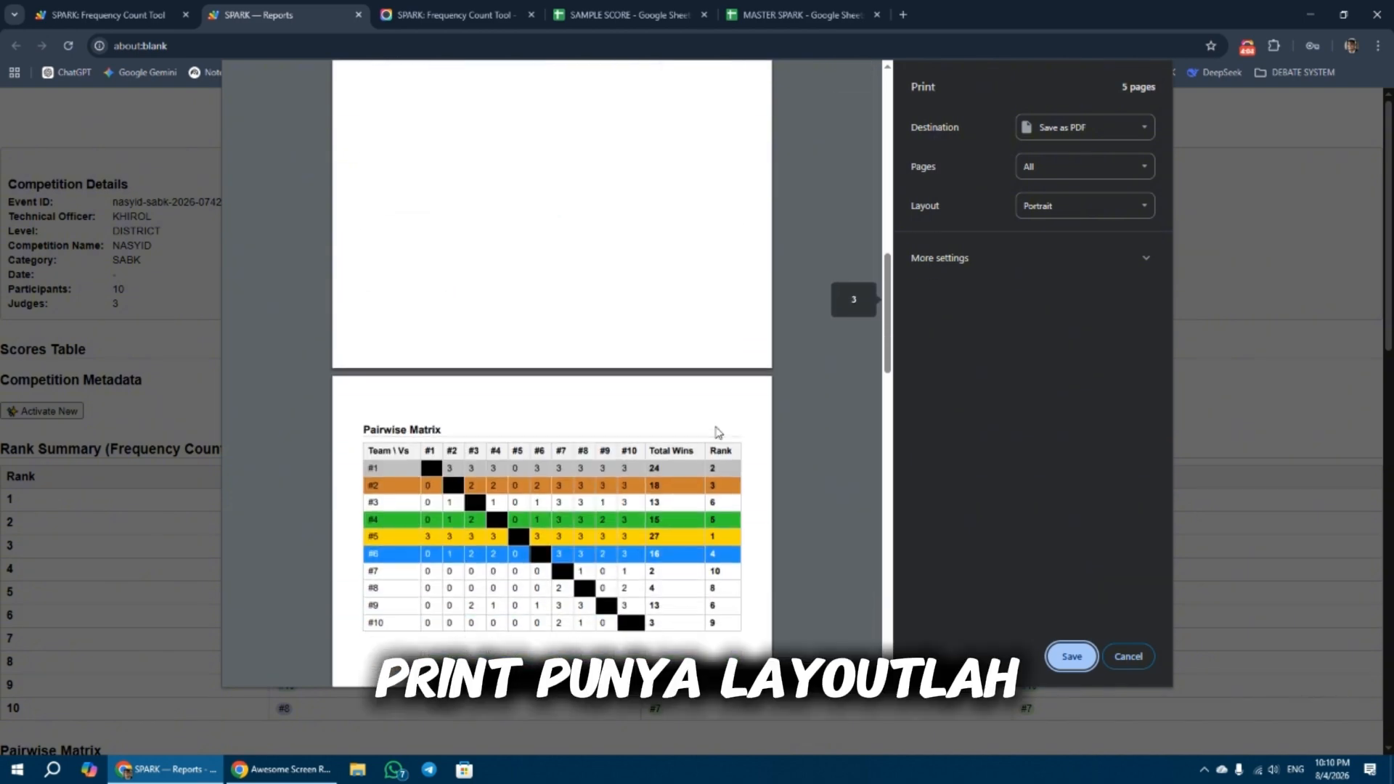
{"action": "scroll", "coordinate": [717, 436], "scroll_direction": "down", "scroll_amount": 12}
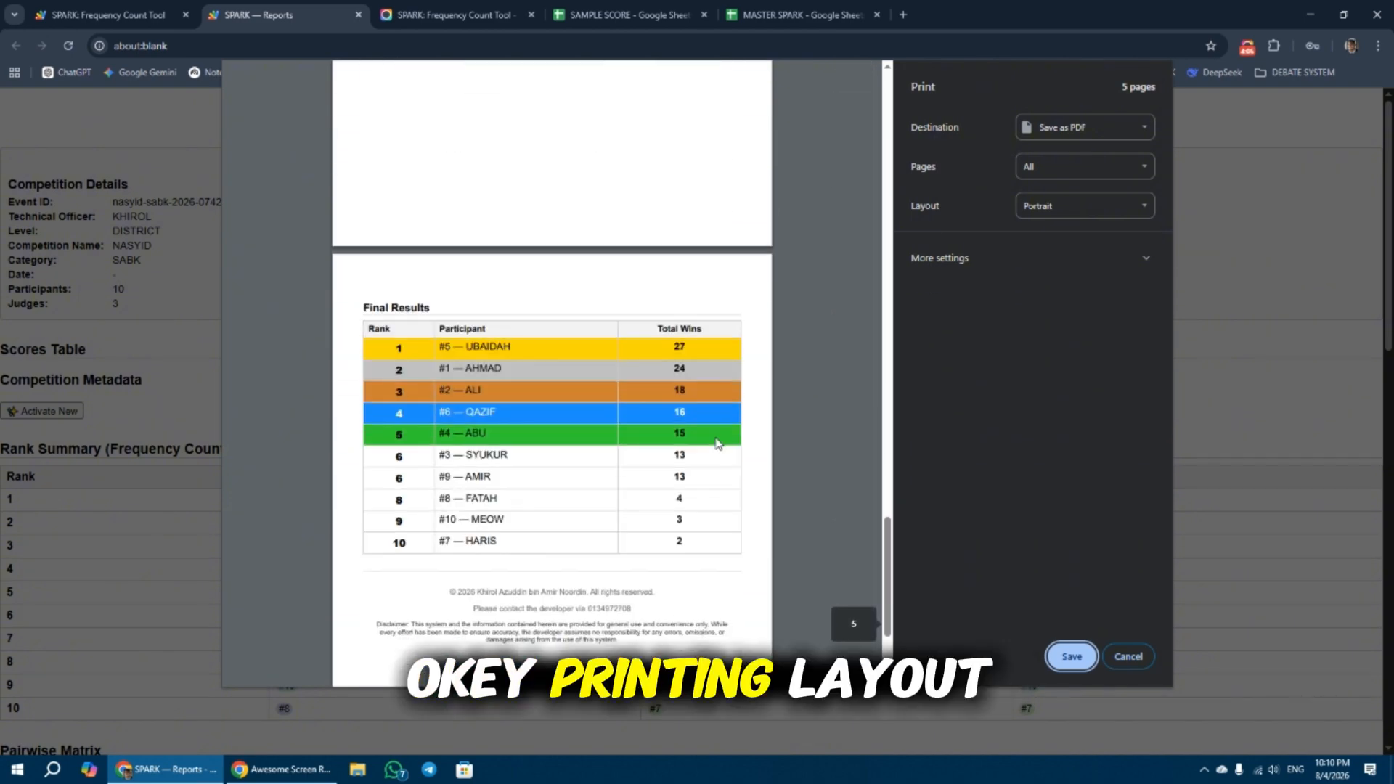
{"action": "scroll", "coordinate": [717, 443], "scroll_direction": "down", "scroll_amount": 3}
{"action": "left_click", "coordinate": [1119, 658]}
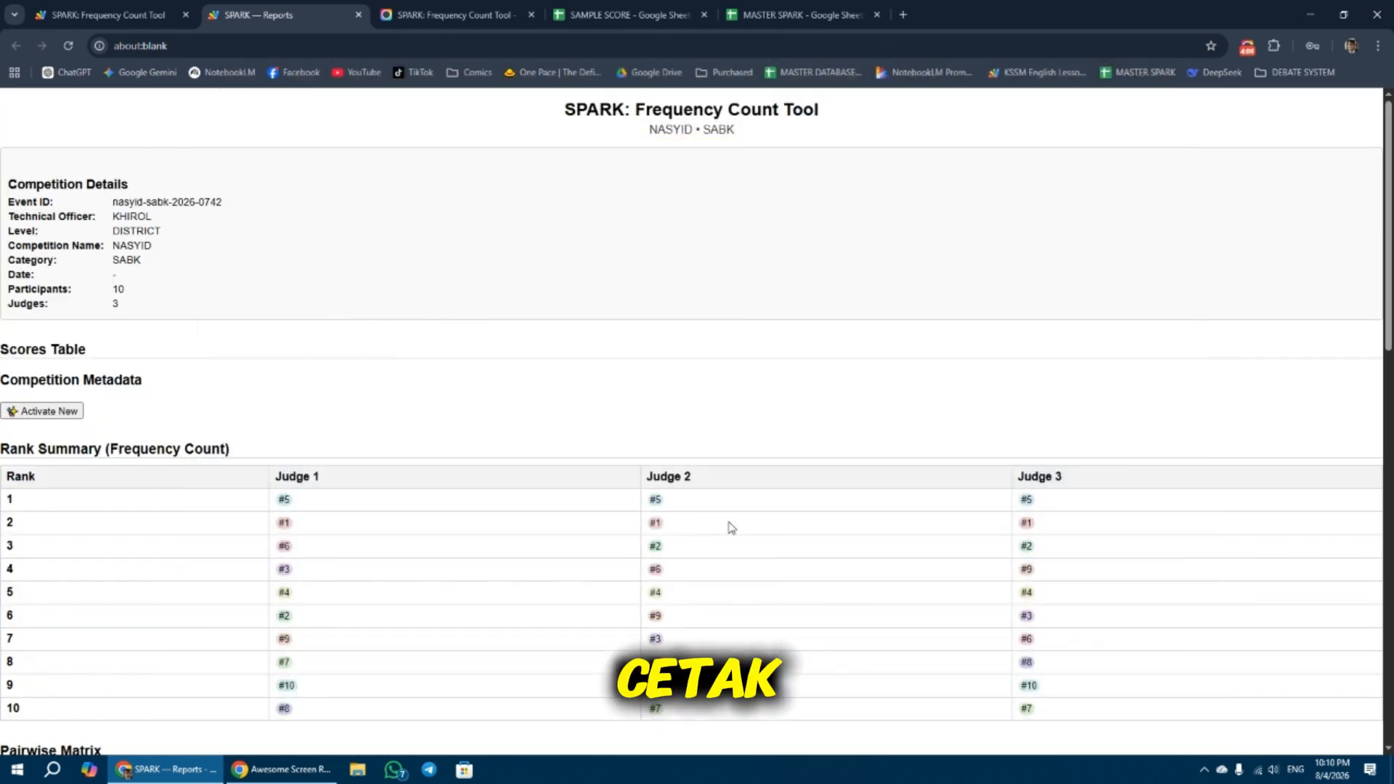
Step: Look through the SPARK report page from Competition Details down to the Final Results table and back
{"action": "scroll", "coordinate": [445, 441], "scroll_direction": "down", "scroll_amount": 6}
{"action": "scroll", "coordinate": [447, 444], "scroll_direction": "down", "scroll_amount": 9}
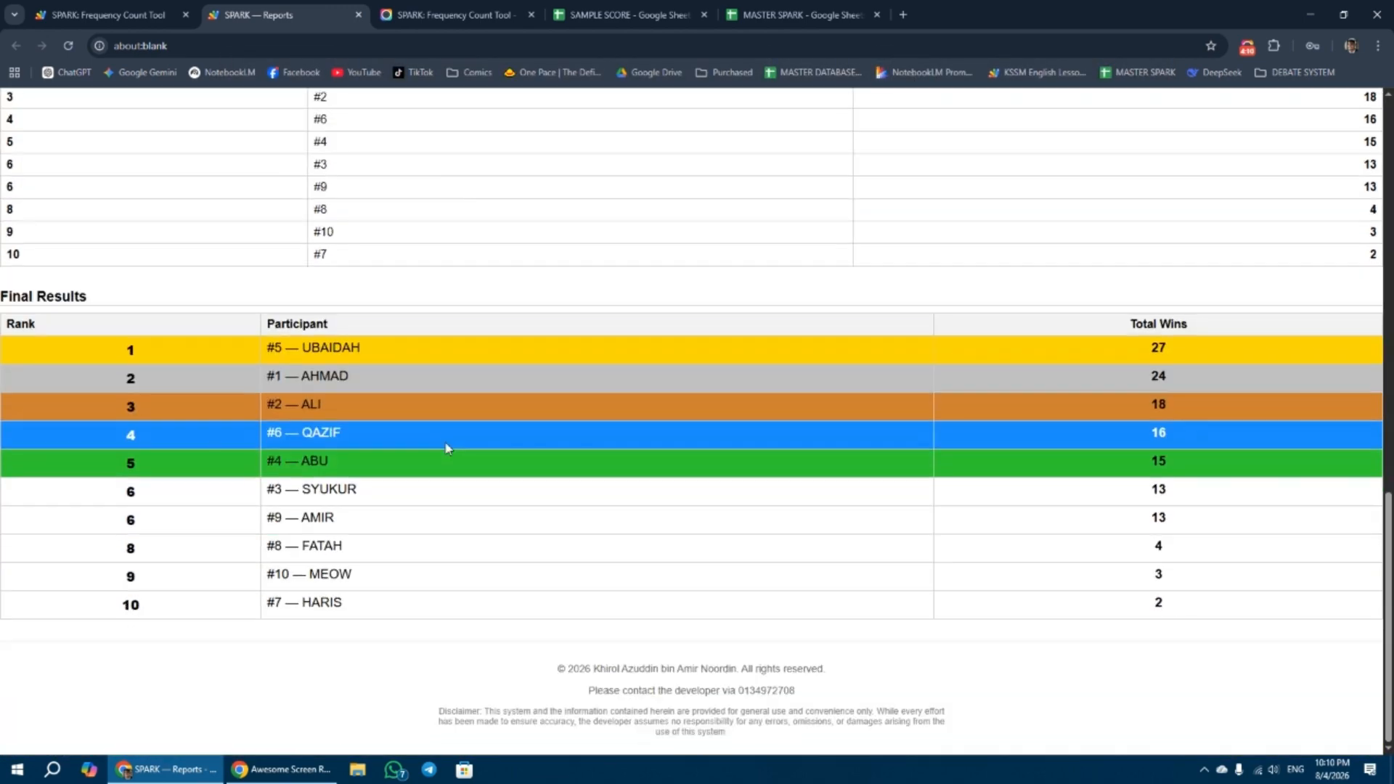
{"action": "scroll", "coordinate": [465, 471], "scroll_direction": "up", "scroll_amount": 9}
{"action": "scroll", "coordinate": [473, 477], "scroll_direction": "up", "scroll_amount": 5}
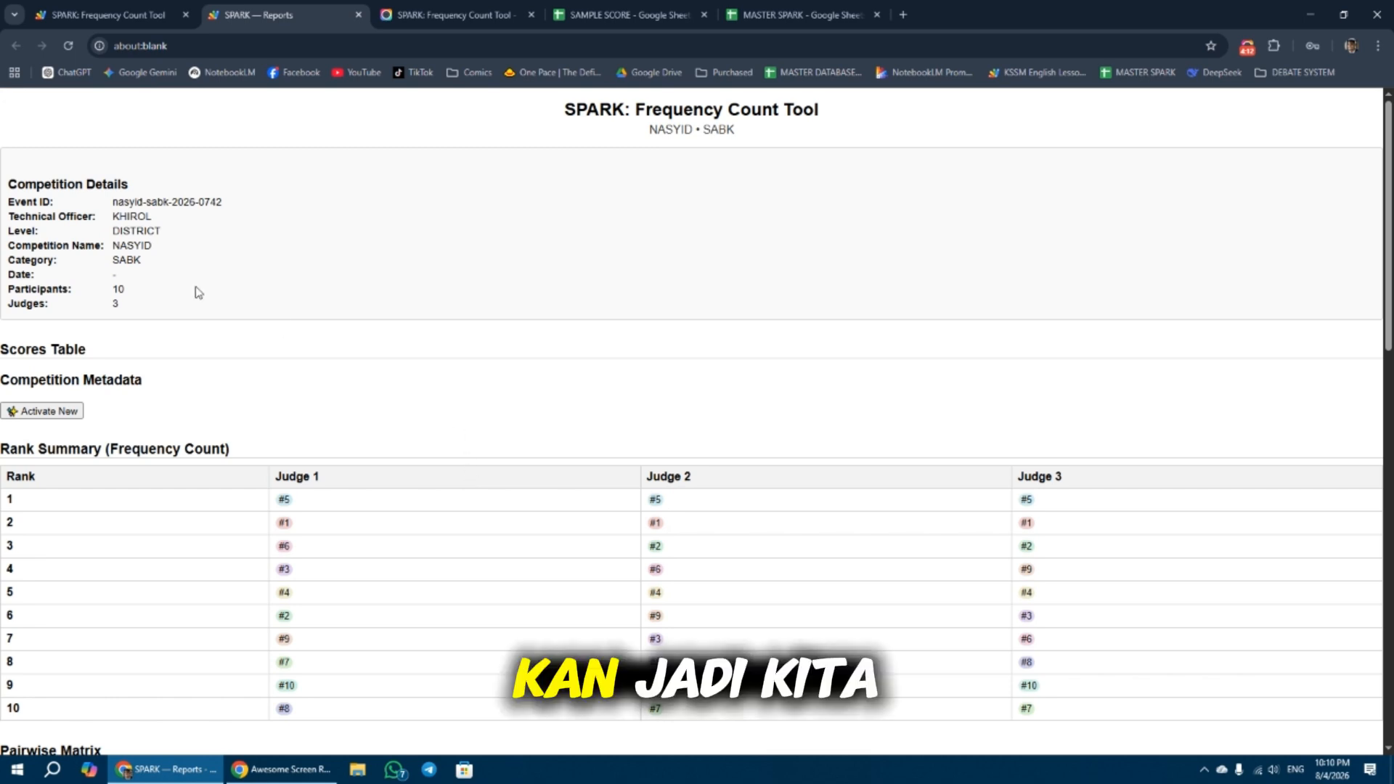
Step: Reopen the report's print preview, check the page layout of the rankings and Pairwise Matrix, and cancel printing
{"action": "key", "text": "ctrl+p"}
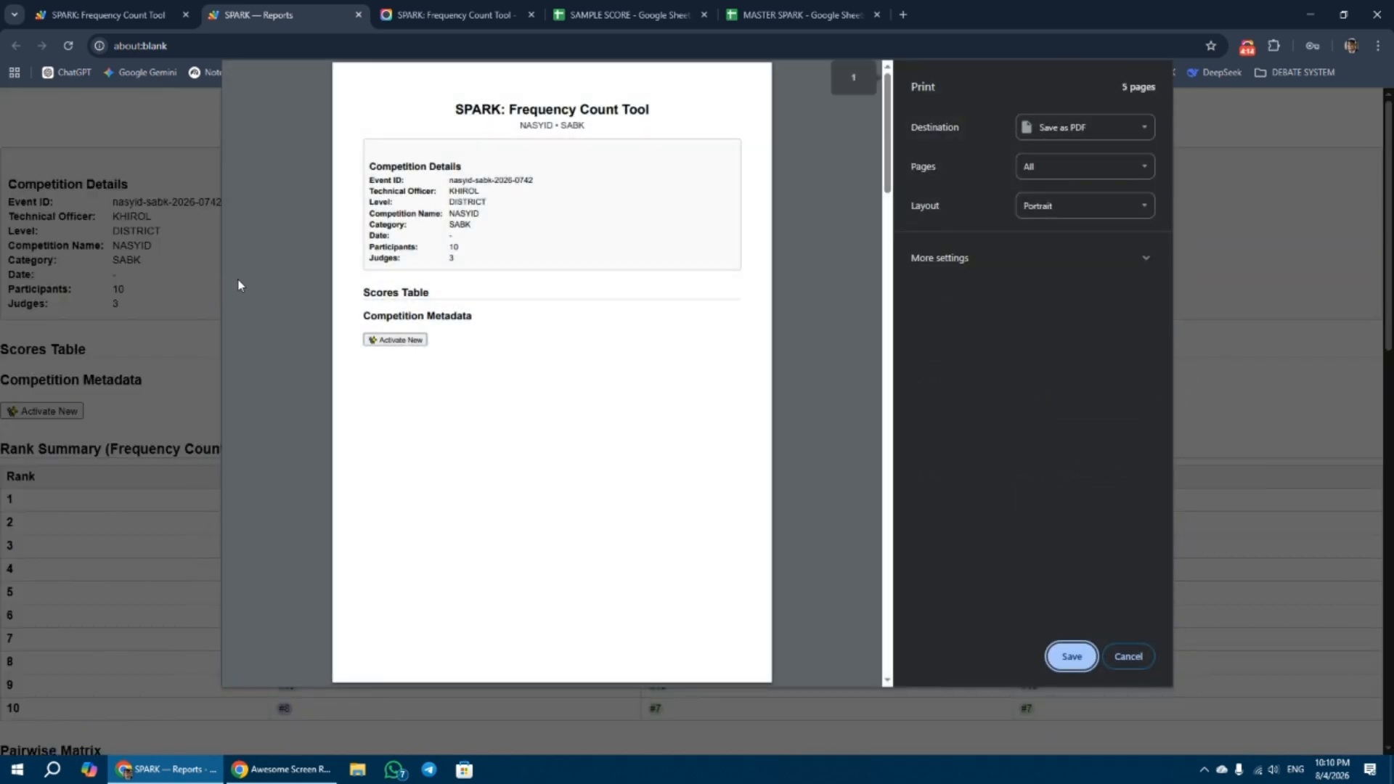
{"action": "scroll", "coordinate": [694, 364], "scroll_direction": "down", "scroll_amount": 15}
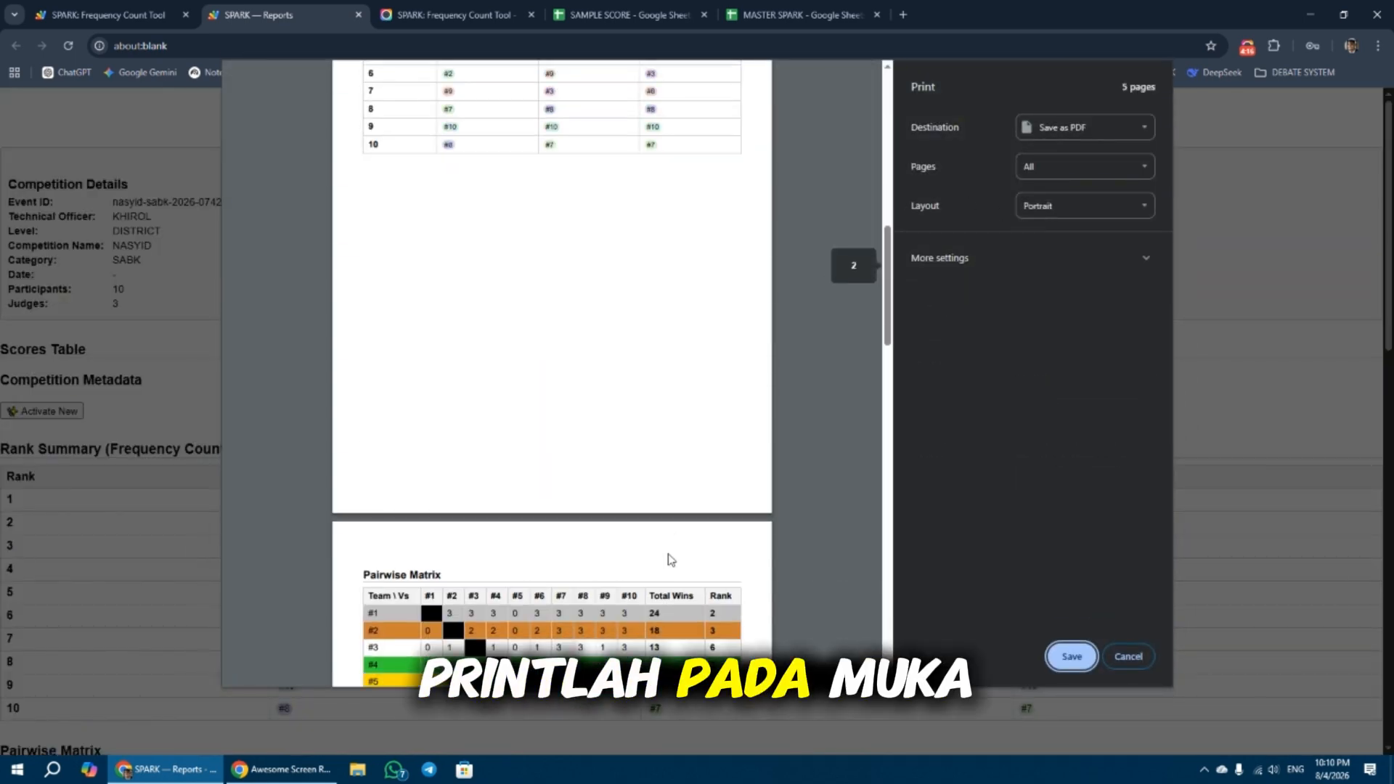
{"action": "scroll", "coordinate": [669, 561], "scroll_direction": "down", "scroll_amount": 10}
{"action": "left_click", "coordinate": [1133, 657]}
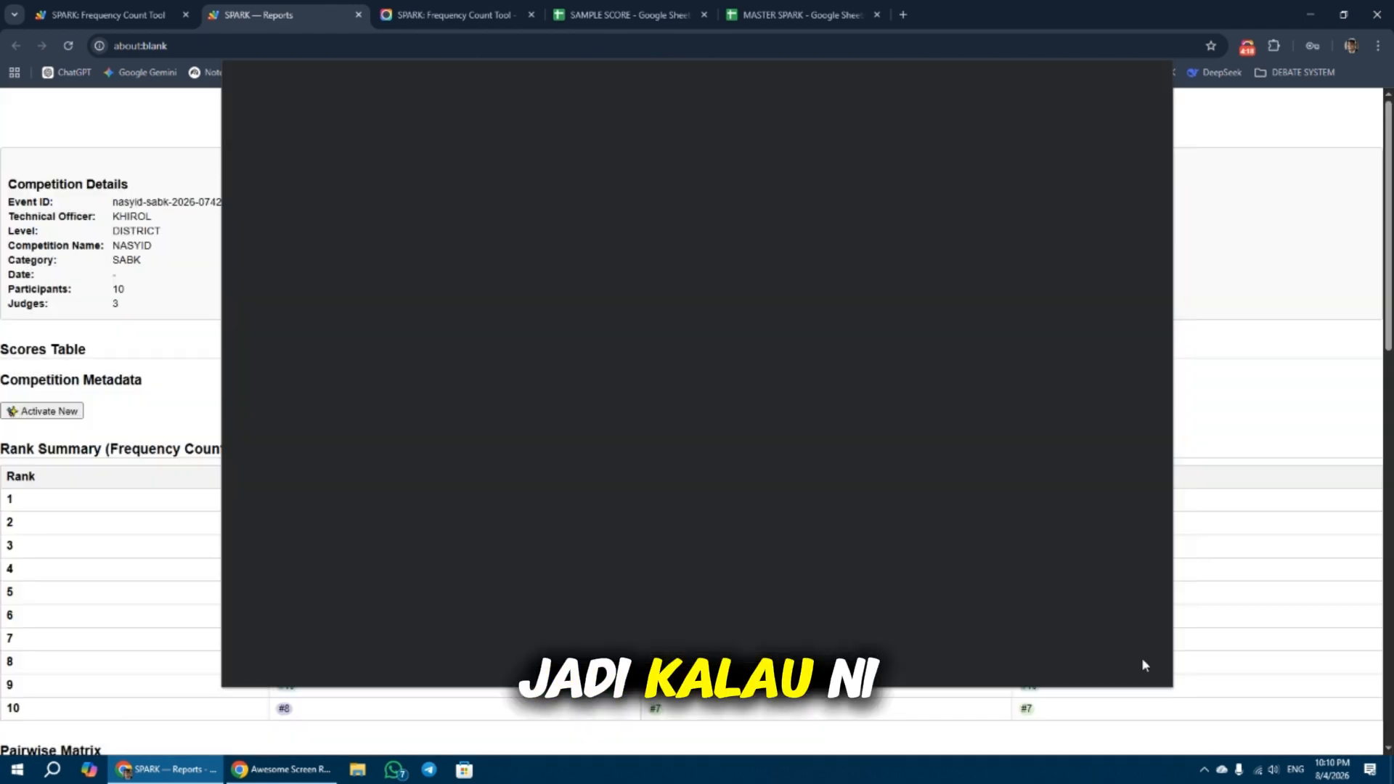
Step: Look over the report page down to the Final Results table, then return to the SPARK: Frequency Count Tool page
{"action": "scroll", "coordinate": [347, 373], "scroll_direction": "down", "scroll_amount": 13}
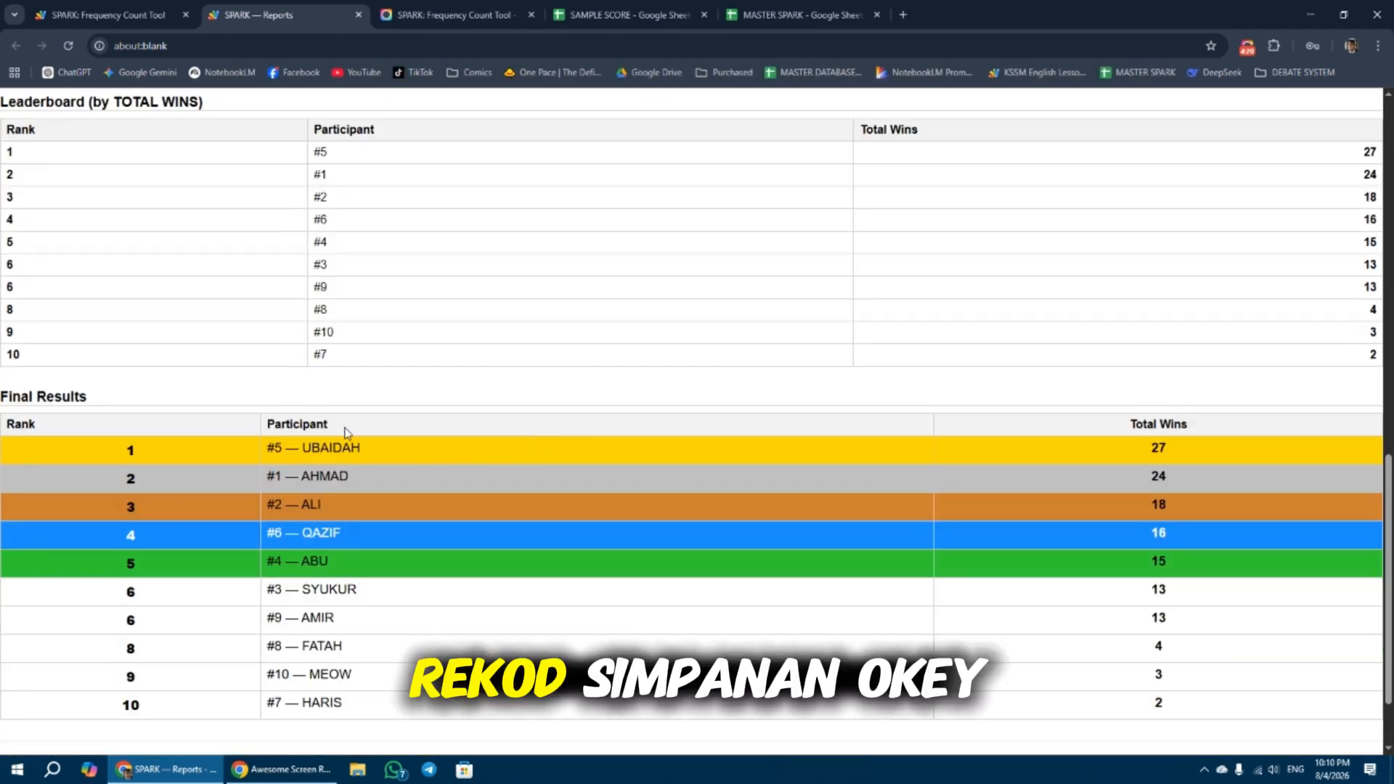
{"action": "scroll", "coordinate": [342, 443], "scroll_direction": "up", "scroll_amount": 3}
{"action": "scroll", "coordinate": [336, 433], "scroll_direction": "up", "scroll_amount": 10}
{"action": "left_click", "coordinate": [114, 5]}
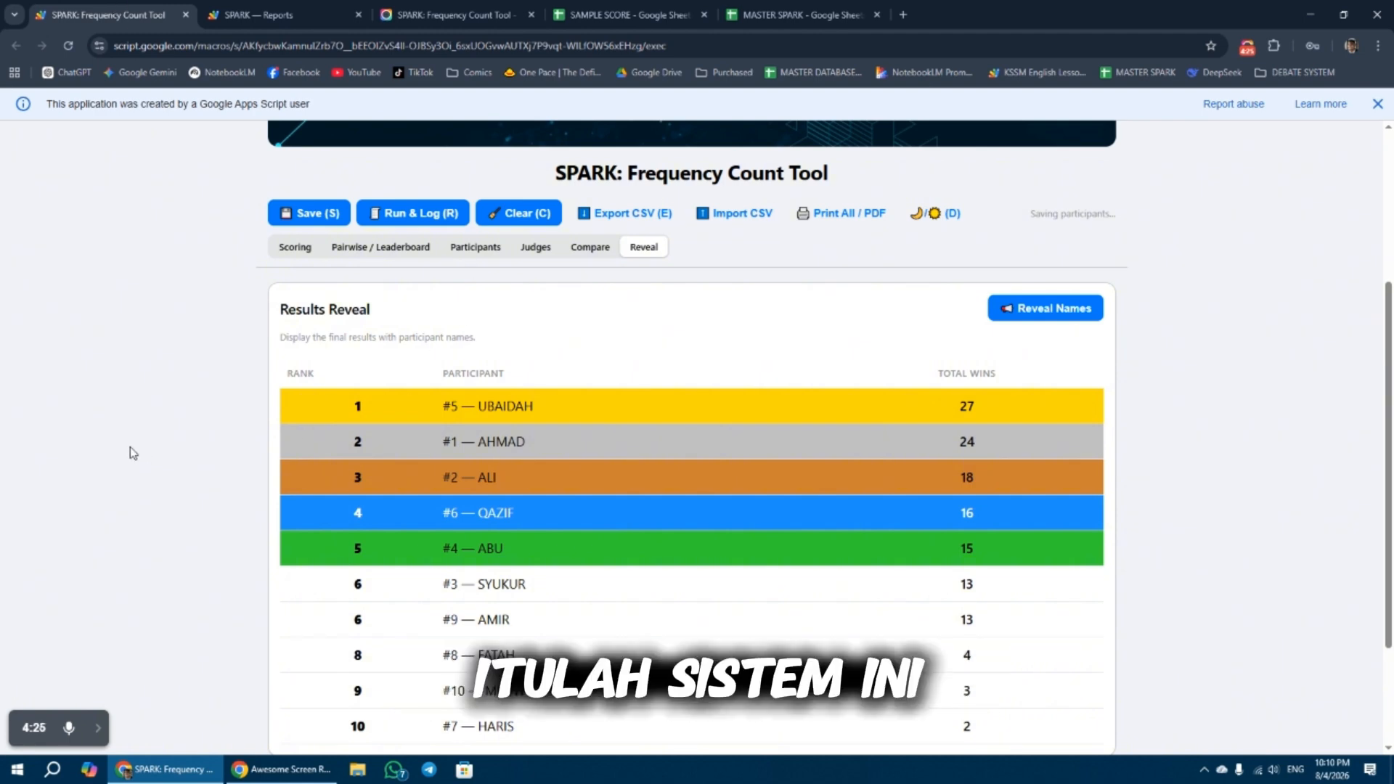
Step: Open the Scoring section, review the judges' scores, and try to clear all scores for the current event
{"action": "left_click", "coordinate": [292, 247]}
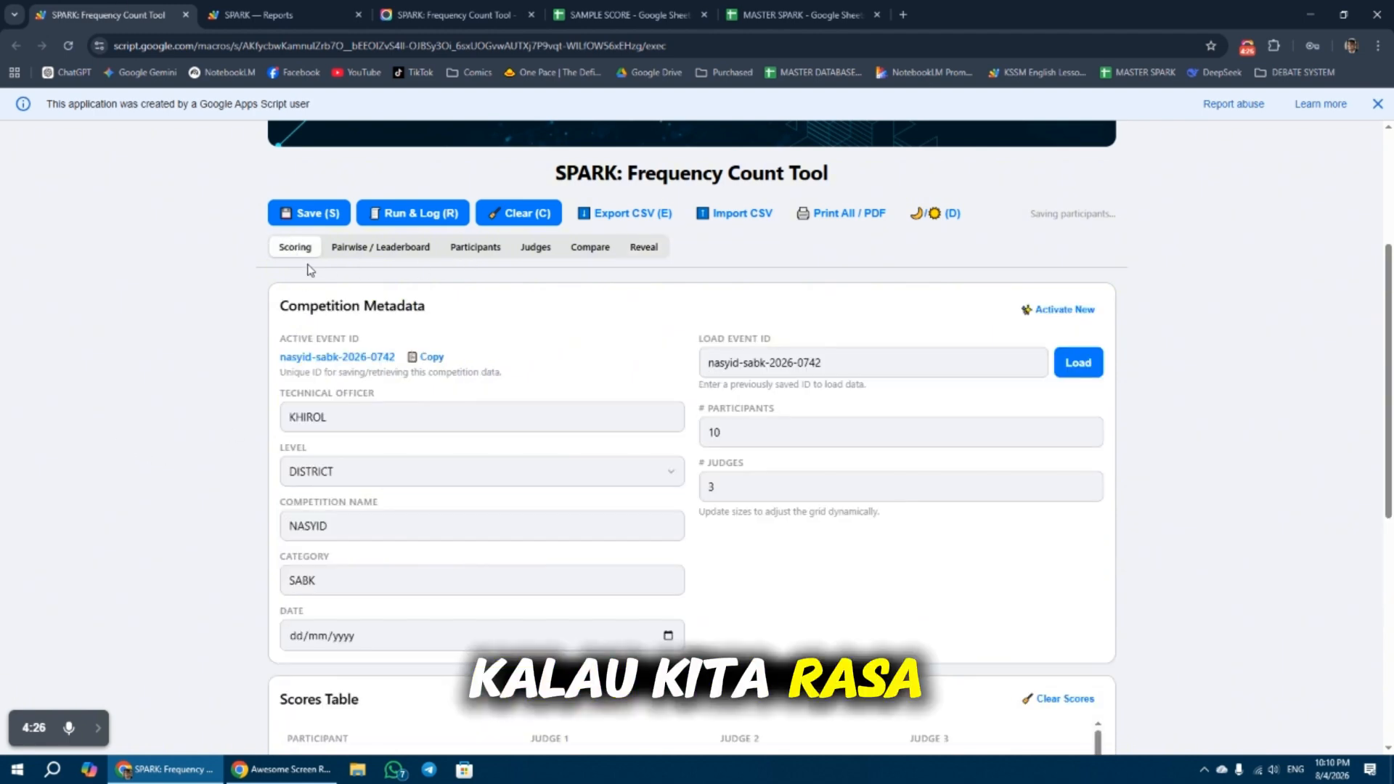
{"action": "scroll", "coordinate": [730, 613], "scroll_direction": "down", "scroll_amount": 5}
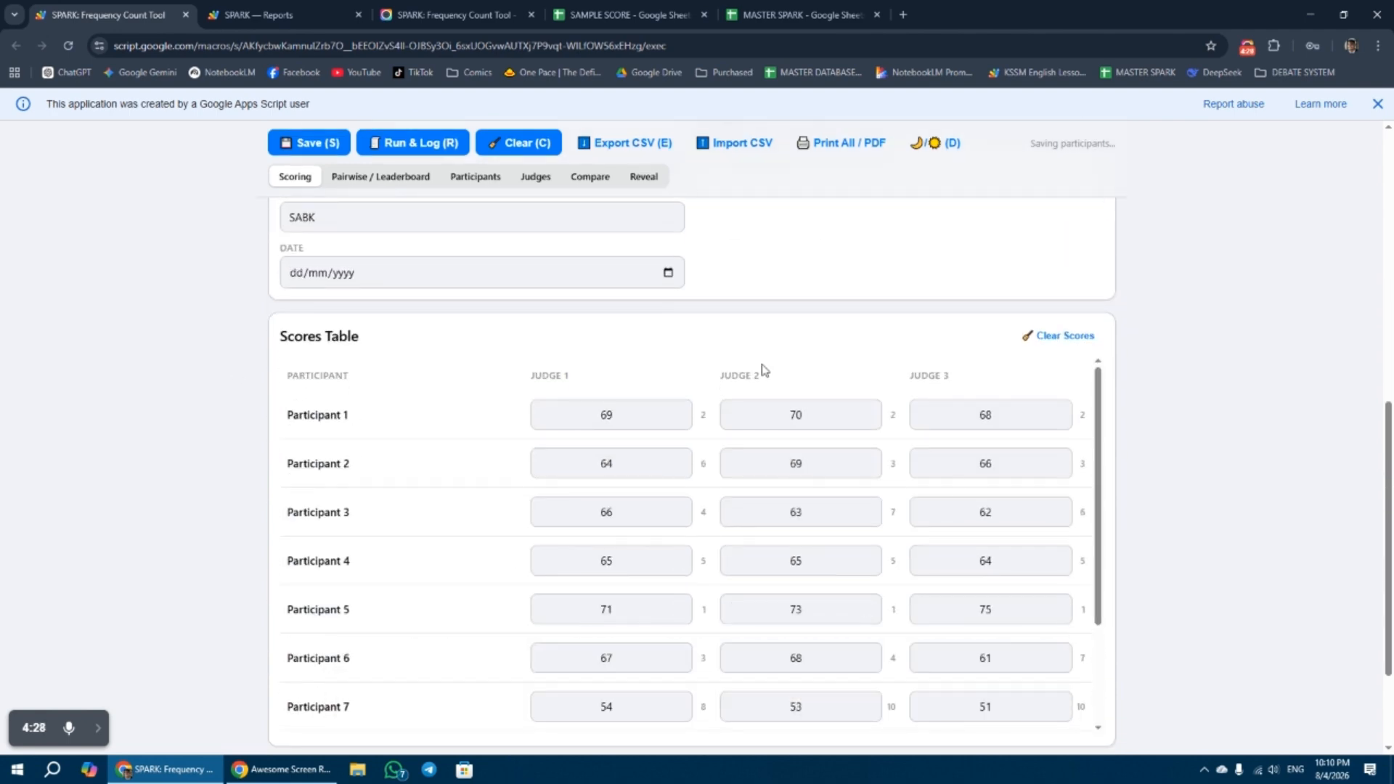
{"action": "scroll", "coordinate": [730, 612], "scroll_direction": "down", "scroll_amount": 3}
{"action": "scroll", "coordinate": [631, 436], "scroll_direction": "up", "scroll_amount": 10}
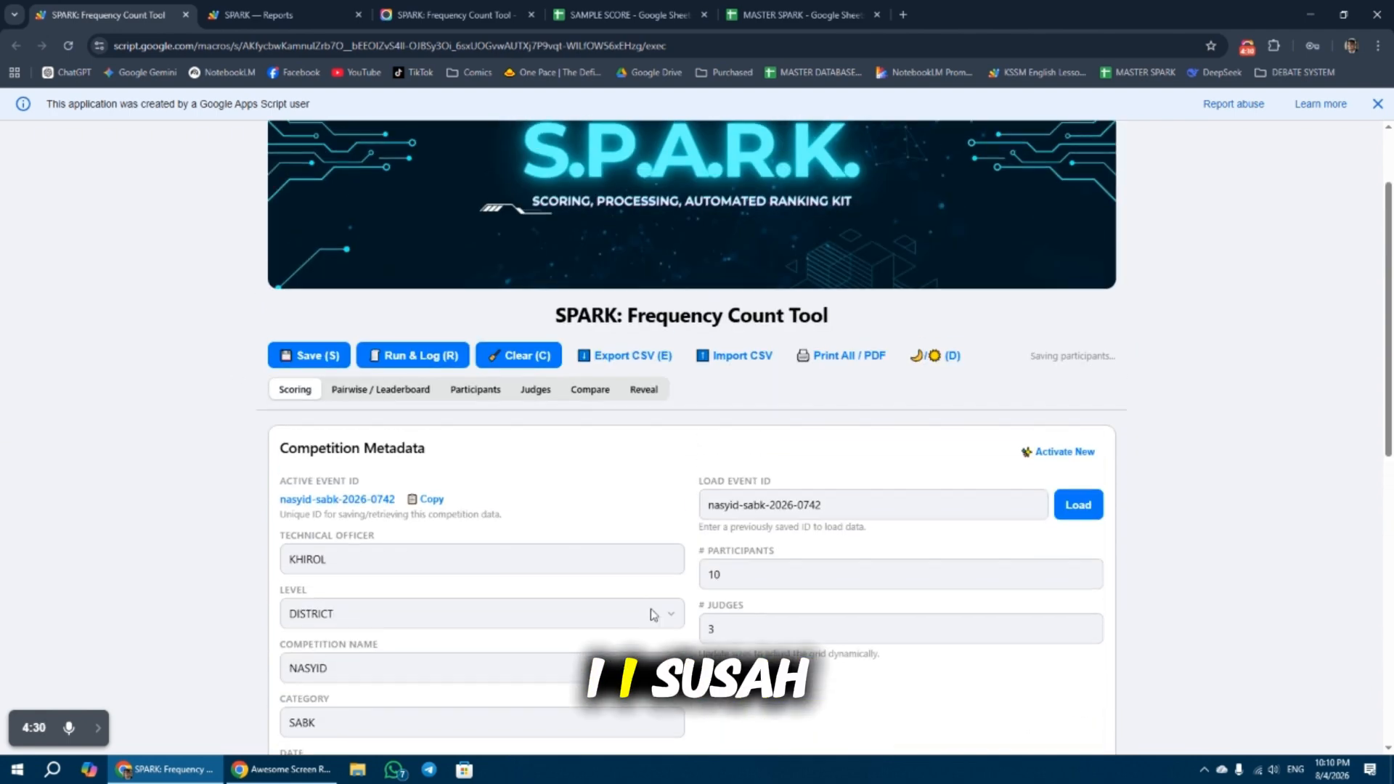
{"action": "left_click", "coordinate": [545, 367]}
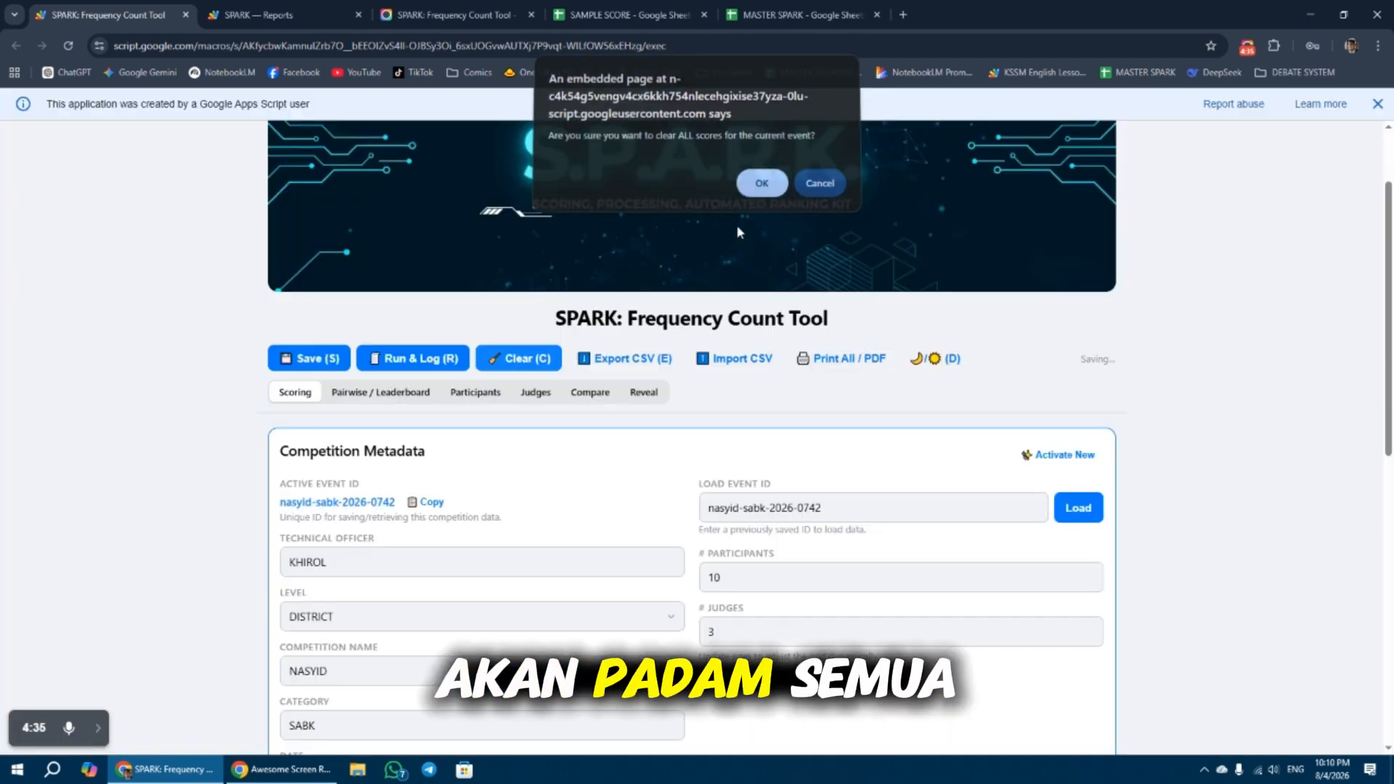
{"action": "left_click", "coordinate": [761, 187]}
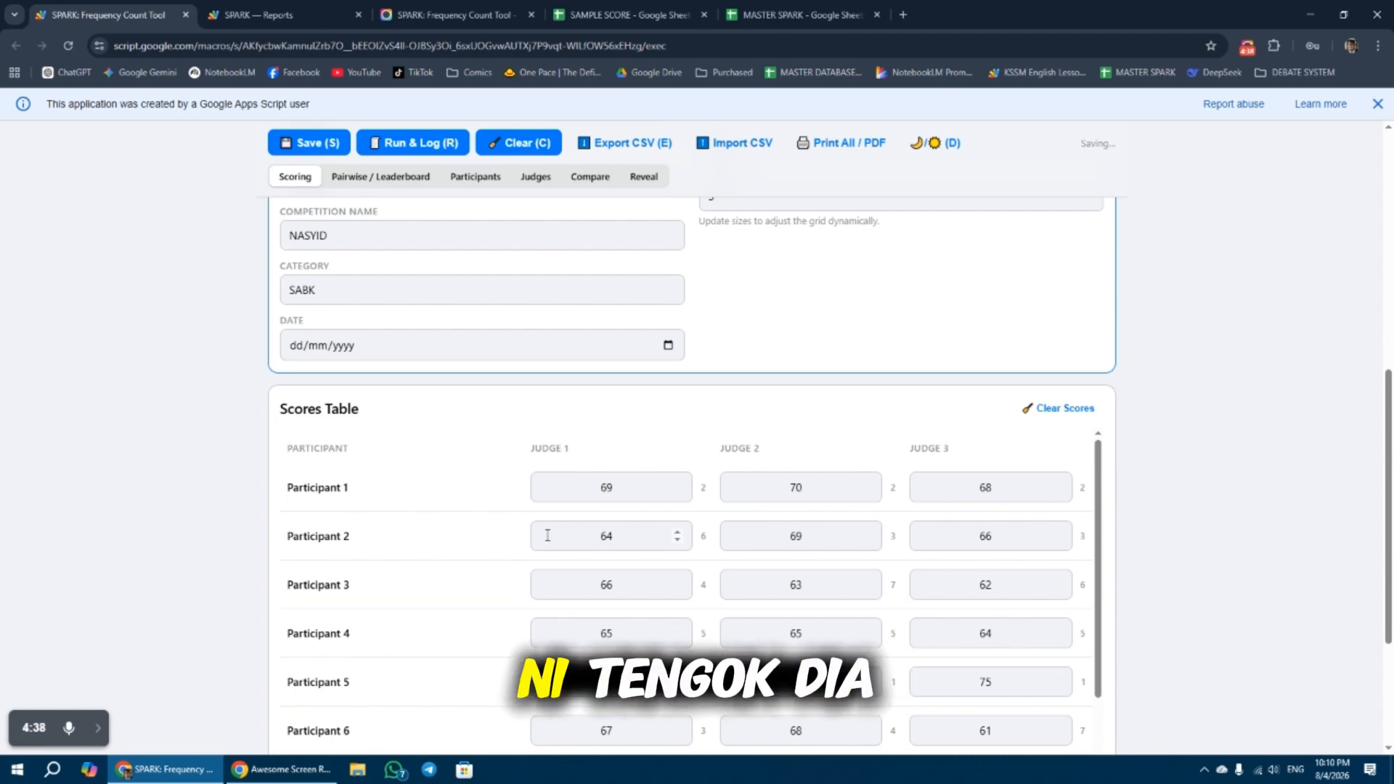
Step: Check the Scores Table for all ten participants and the Competition Metadata after the clearing attempt
{"action": "scroll", "coordinate": [509, 596], "scroll_direction": "down", "scroll_amount": 10}
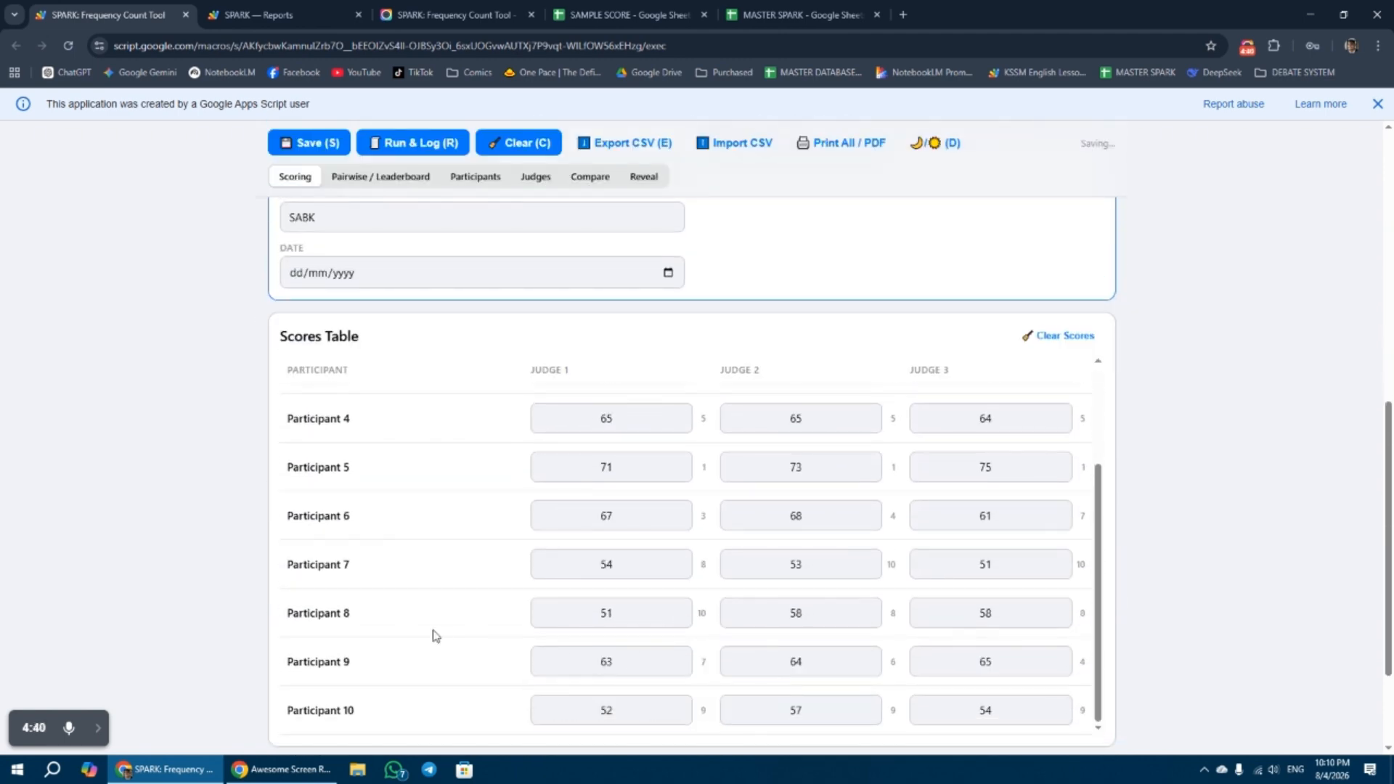
{"action": "scroll", "coordinate": [436, 637], "scroll_direction": "down", "scroll_amount": 2}
{"action": "scroll", "coordinate": [479, 523], "scroll_direction": "up", "scroll_amount": 7}
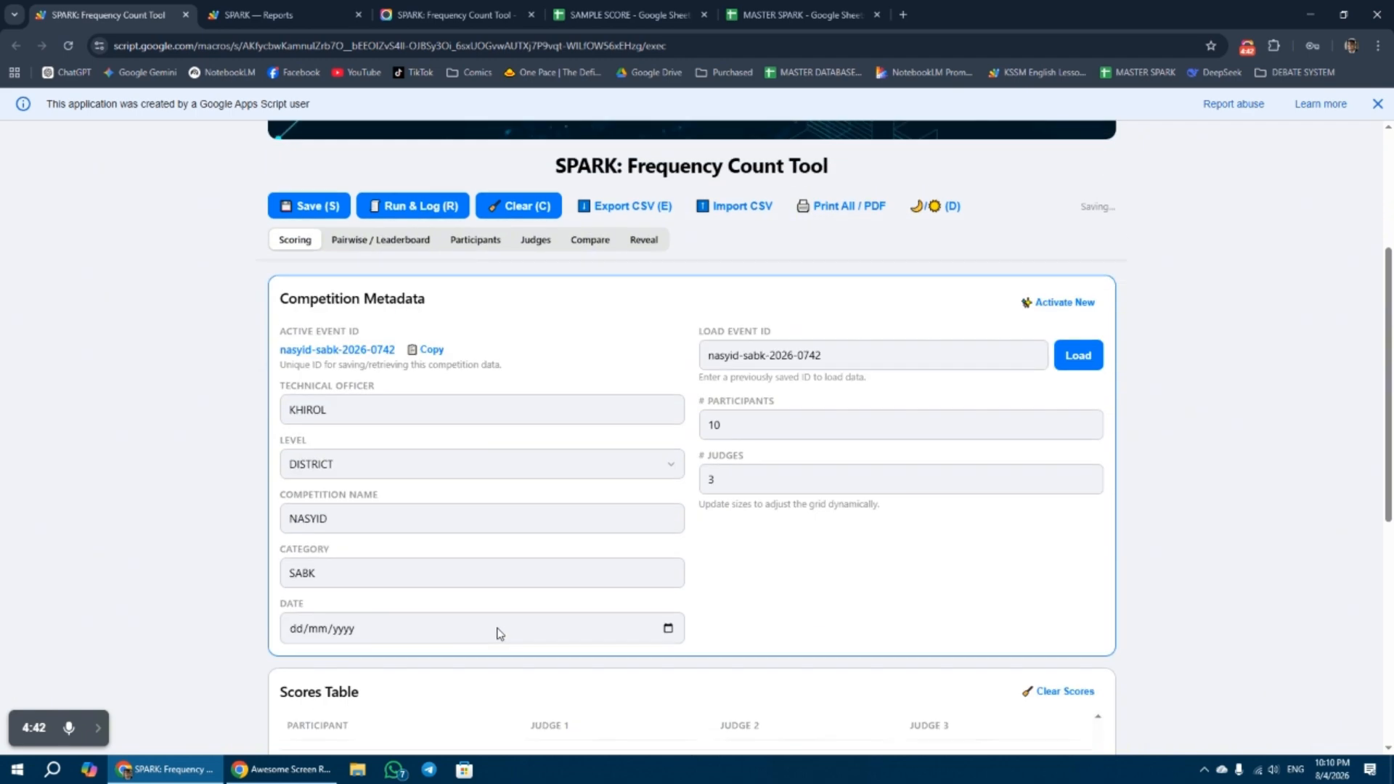
{"action": "scroll", "coordinate": [832, 624], "scroll_direction": "down", "scroll_amount": 5}
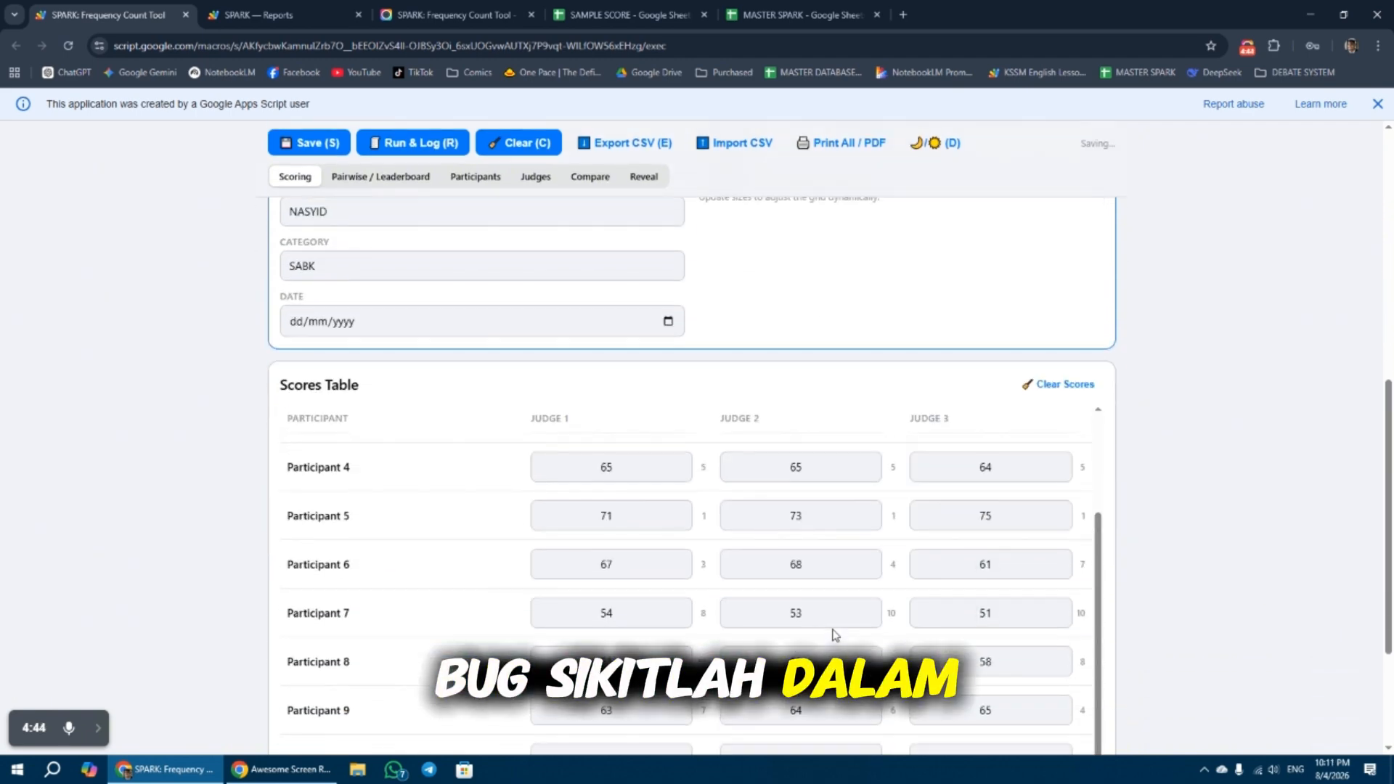
{"action": "scroll", "coordinate": [834, 632], "scroll_direction": "up", "scroll_amount": 3}
{"action": "scroll", "coordinate": [835, 638], "scroll_direction": "down", "scroll_amount": 3}
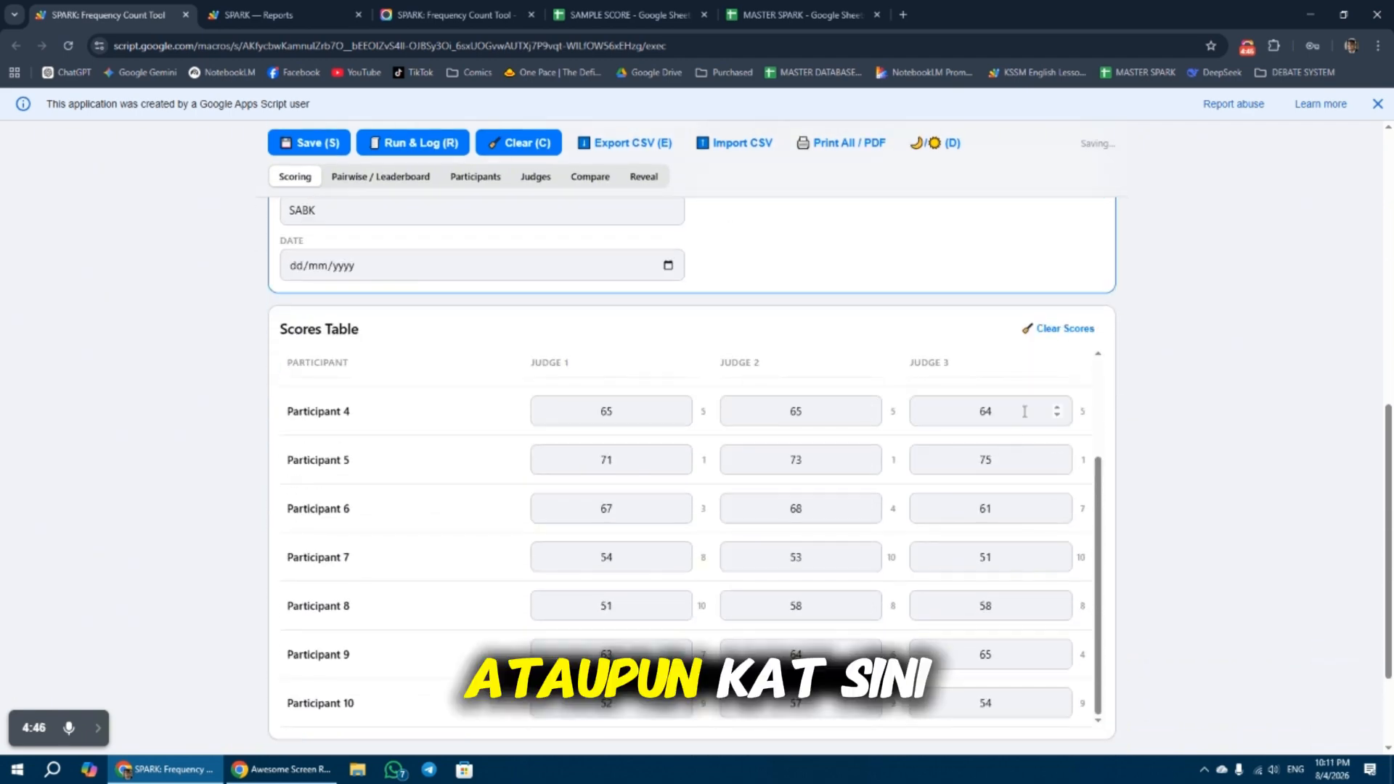
Step: Clear the Scores Table with its own Clear Scores command, accept the confirmation, and check the judges' score cells
{"action": "left_click", "coordinate": [1068, 330]}
{"action": "left_click", "coordinate": [762, 188]}
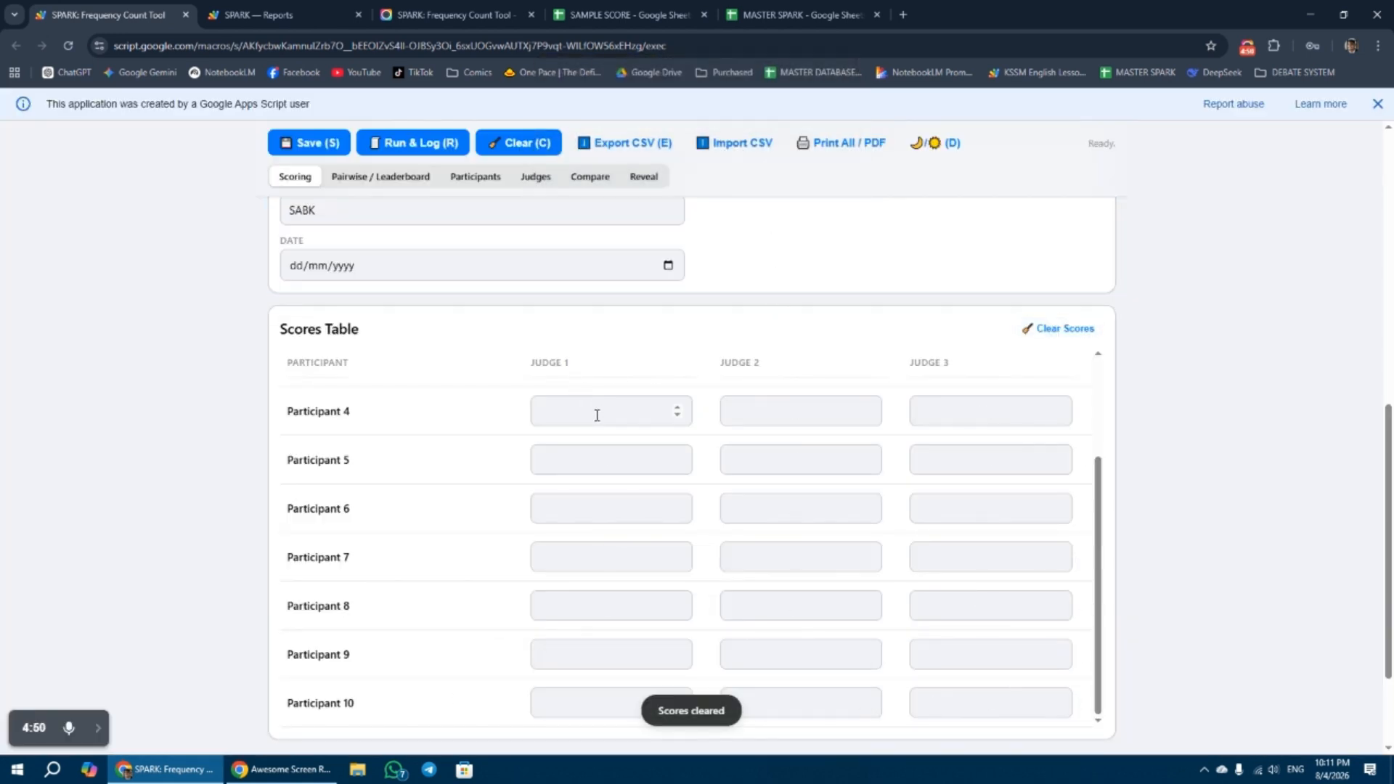
{"action": "left_click", "coordinate": [622, 414]}
{"action": "left_click", "coordinate": [794, 411]}
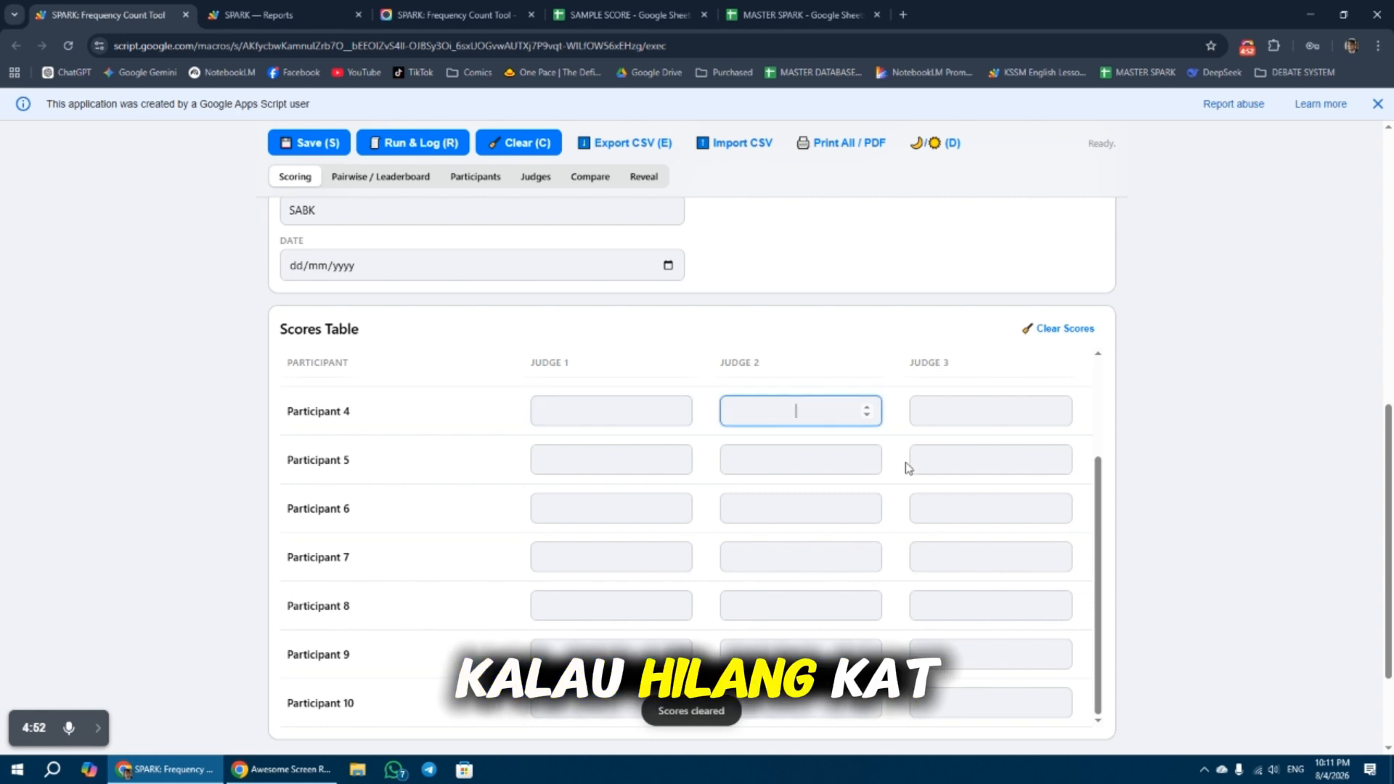
{"action": "scroll", "coordinate": [853, 505], "scroll_direction": "up", "scroll_amount": 2}
{"action": "left_click", "coordinate": [608, 411]}
{"action": "scroll", "coordinate": [644, 457], "scroll_direction": "up", "scroll_amount": 3}
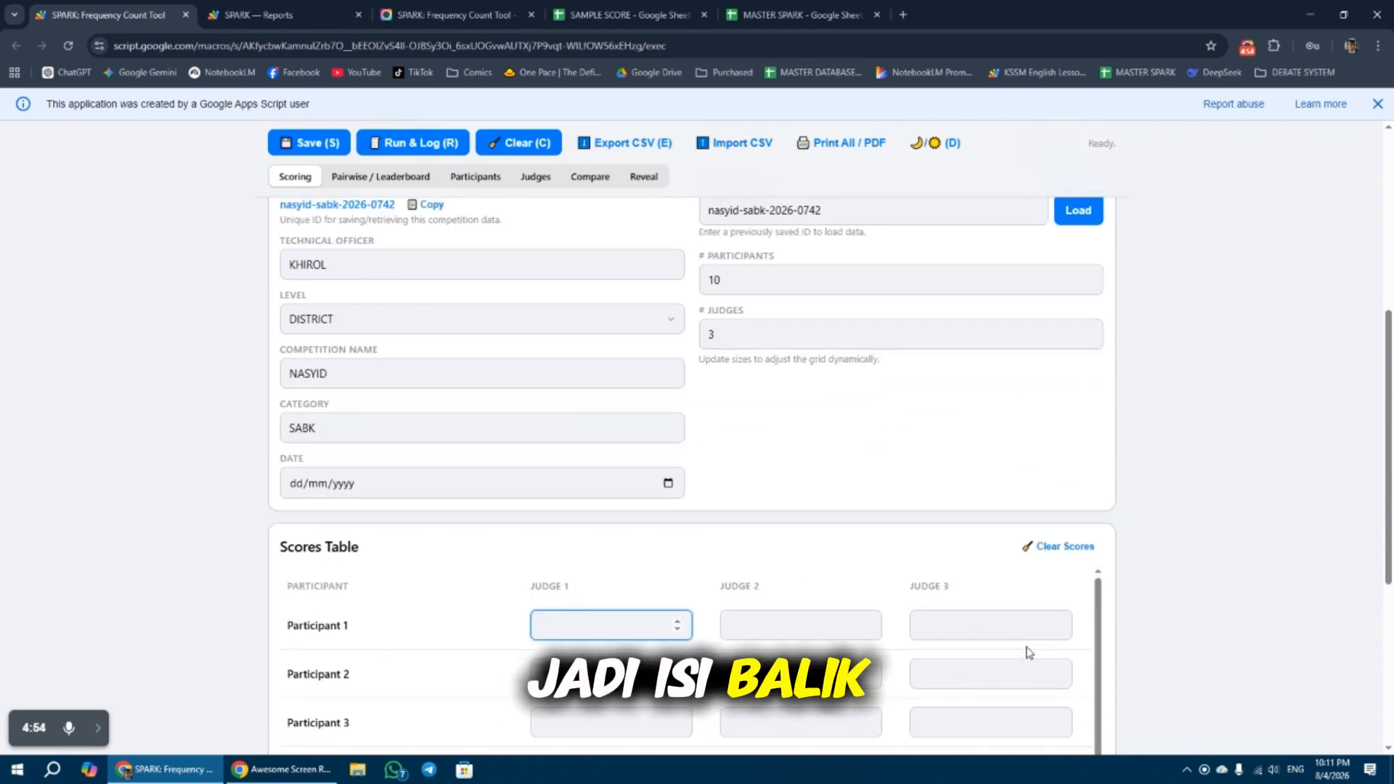
{"action": "left_click", "coordinate": [948, 527]}
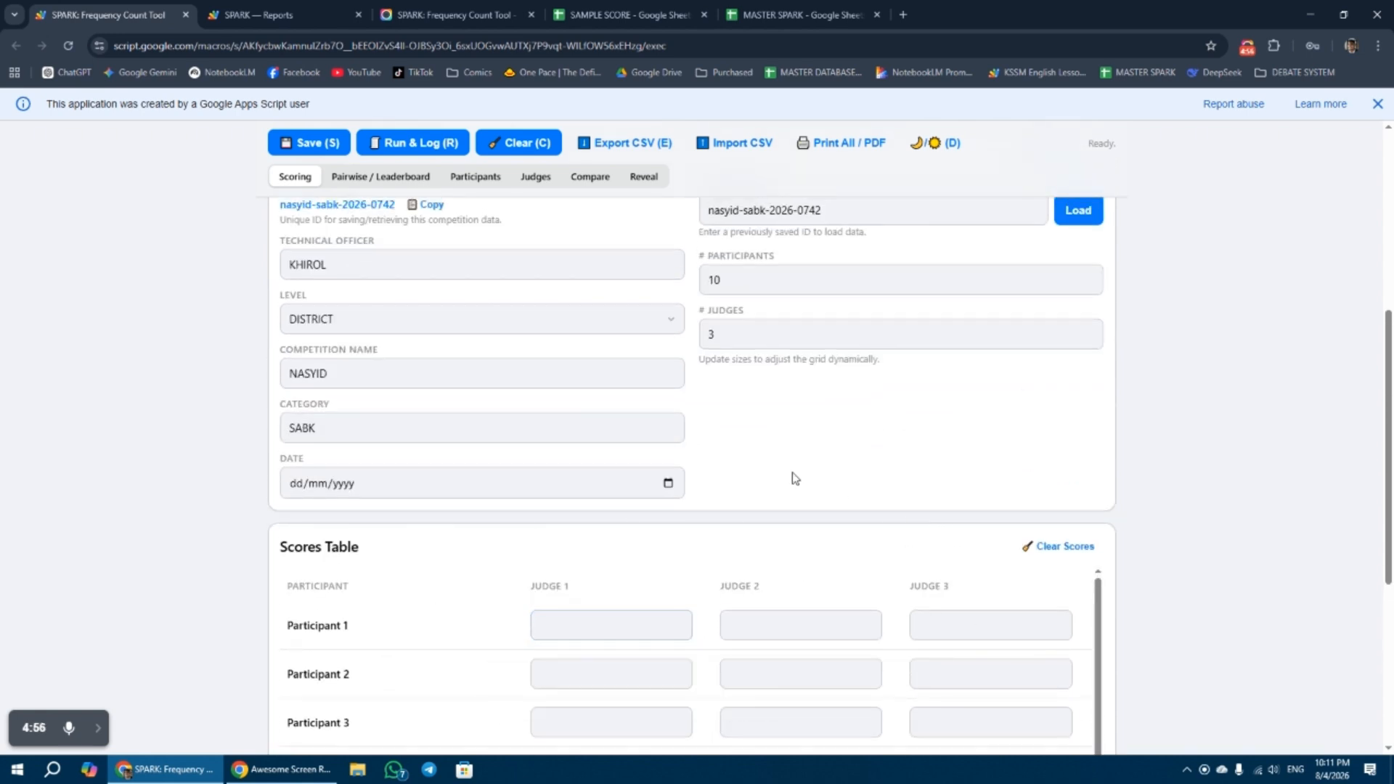